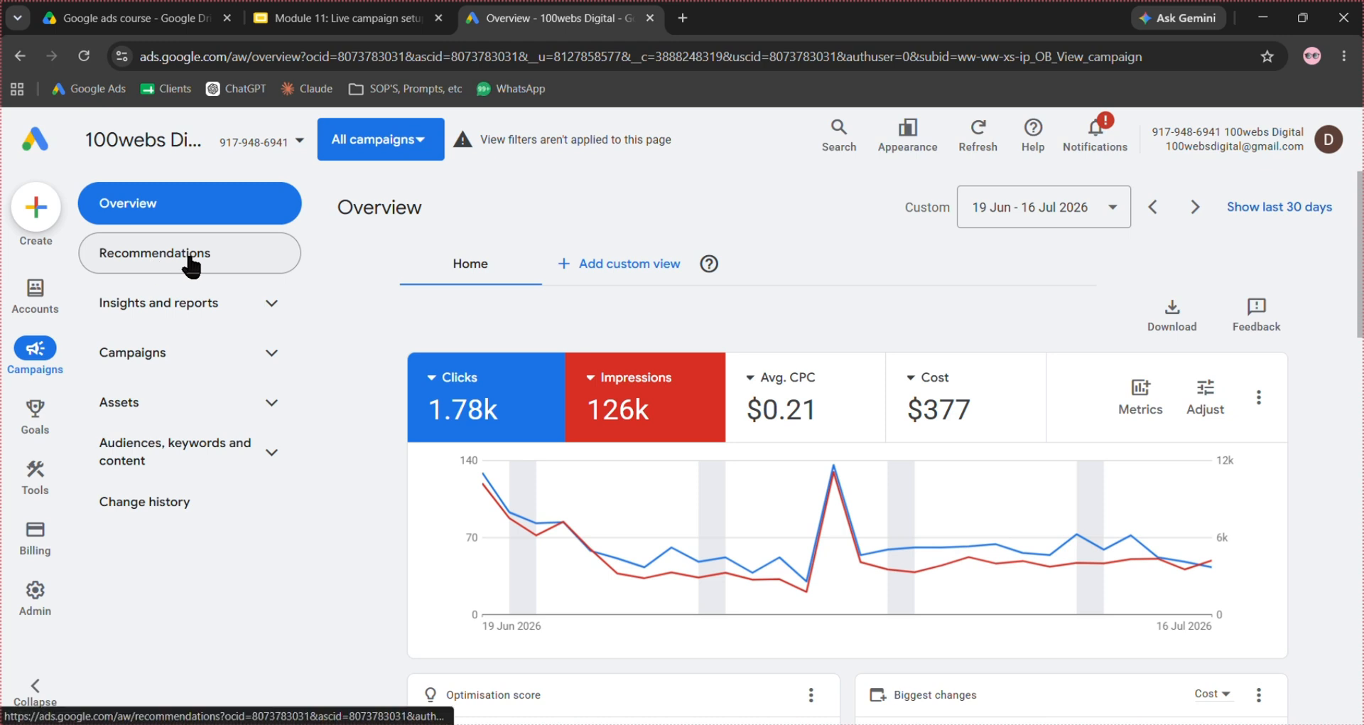
- Open the auto-apply settings for recommendations and review the options under Maintain your ads
left_click(192, 264)
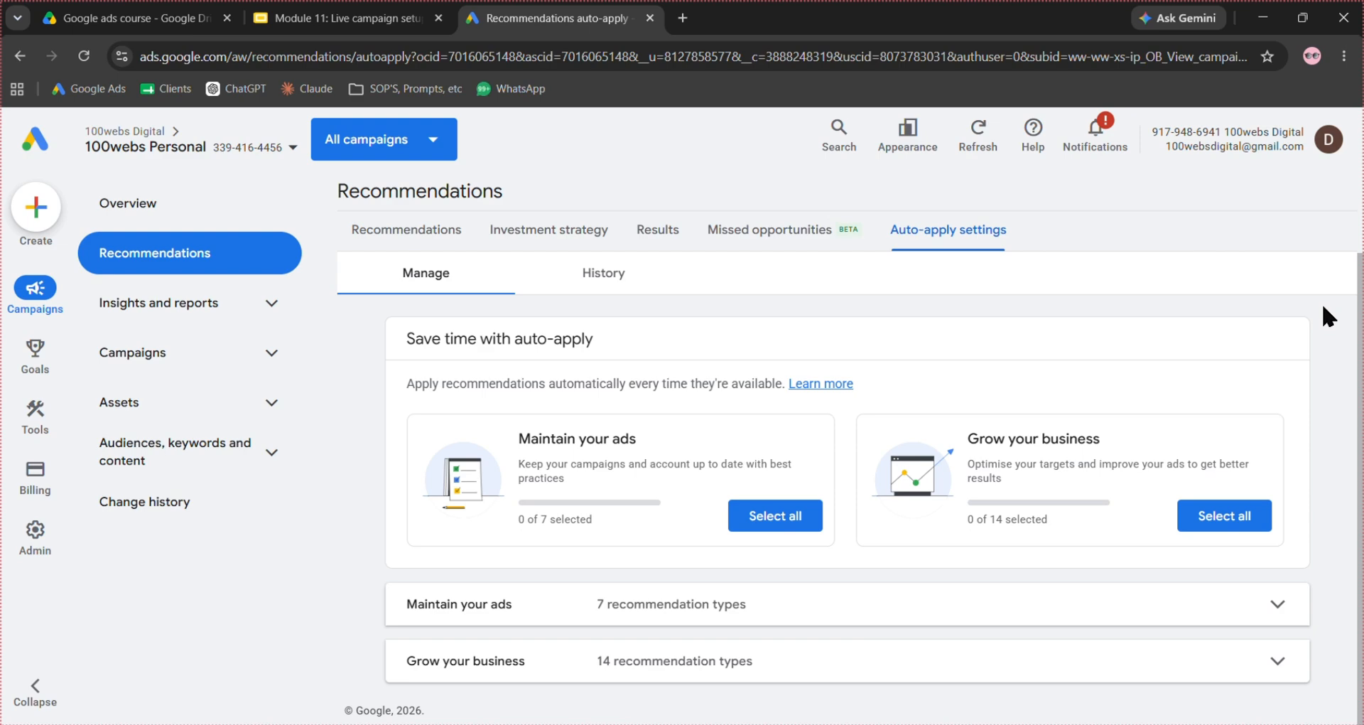
left_click(989, 610)
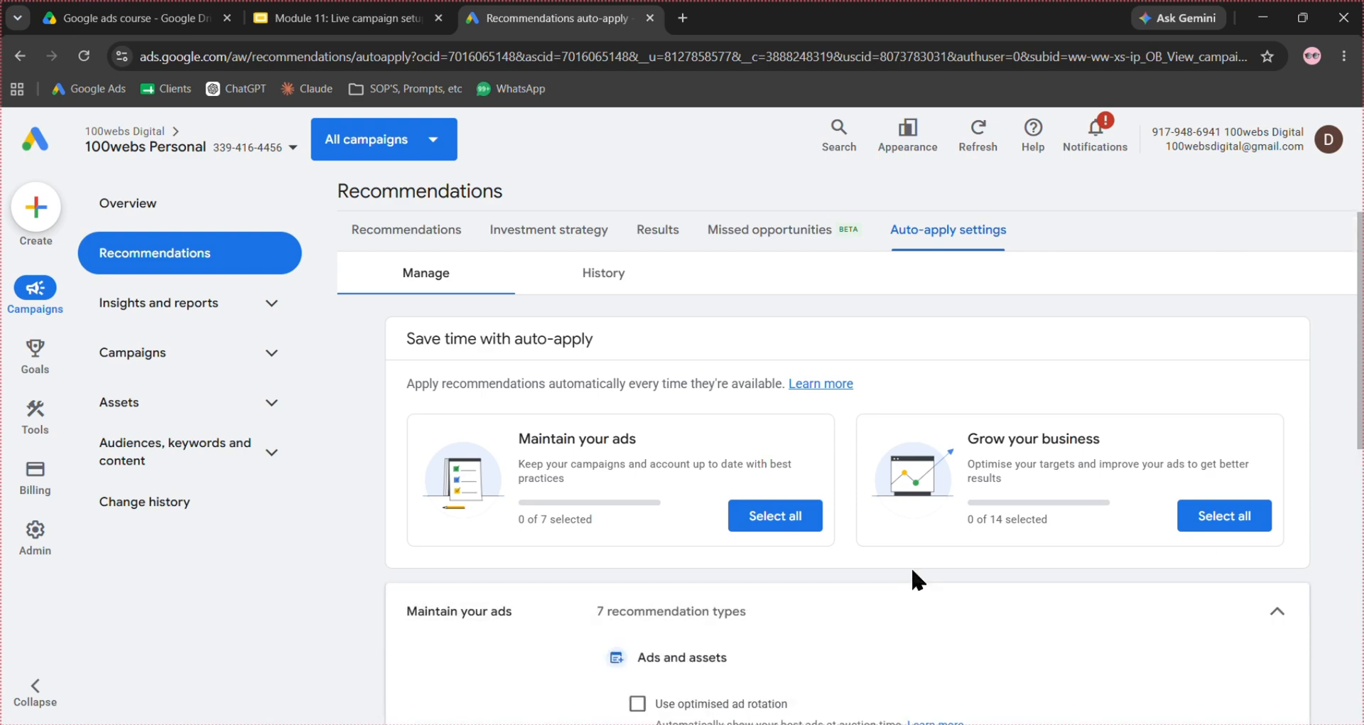
scroll(907, 526, "down", 3)
scroll(614, 522, "down", 2)
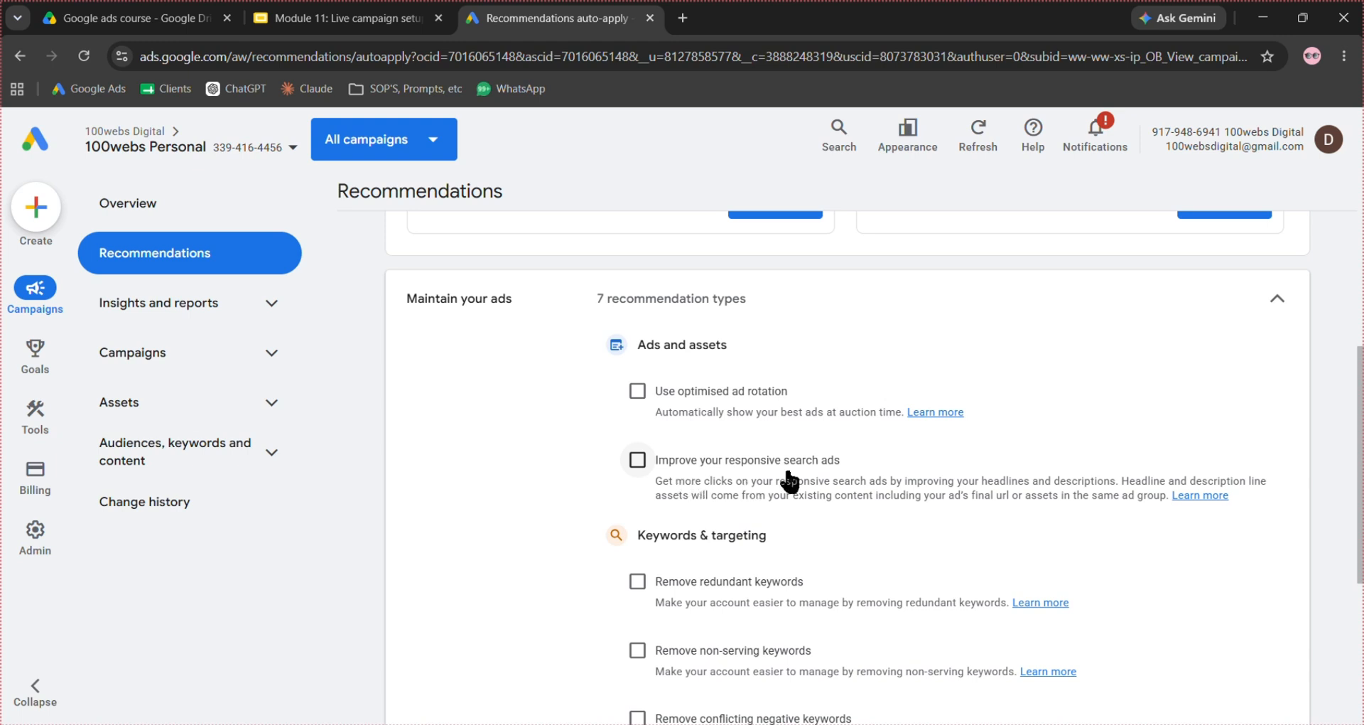
scroll(789, 482, "down", 1)
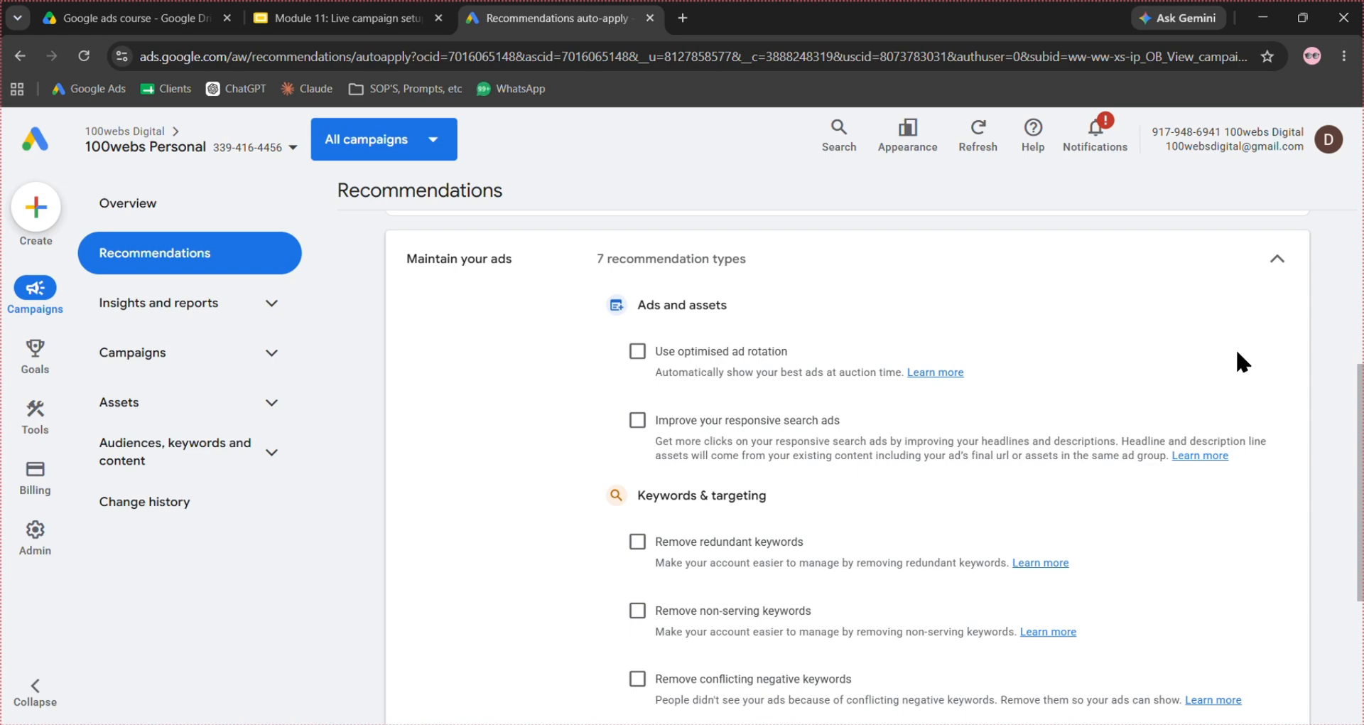
scroll(1238, 352, "down", 3)
scroll(799, 533, "down", 2)
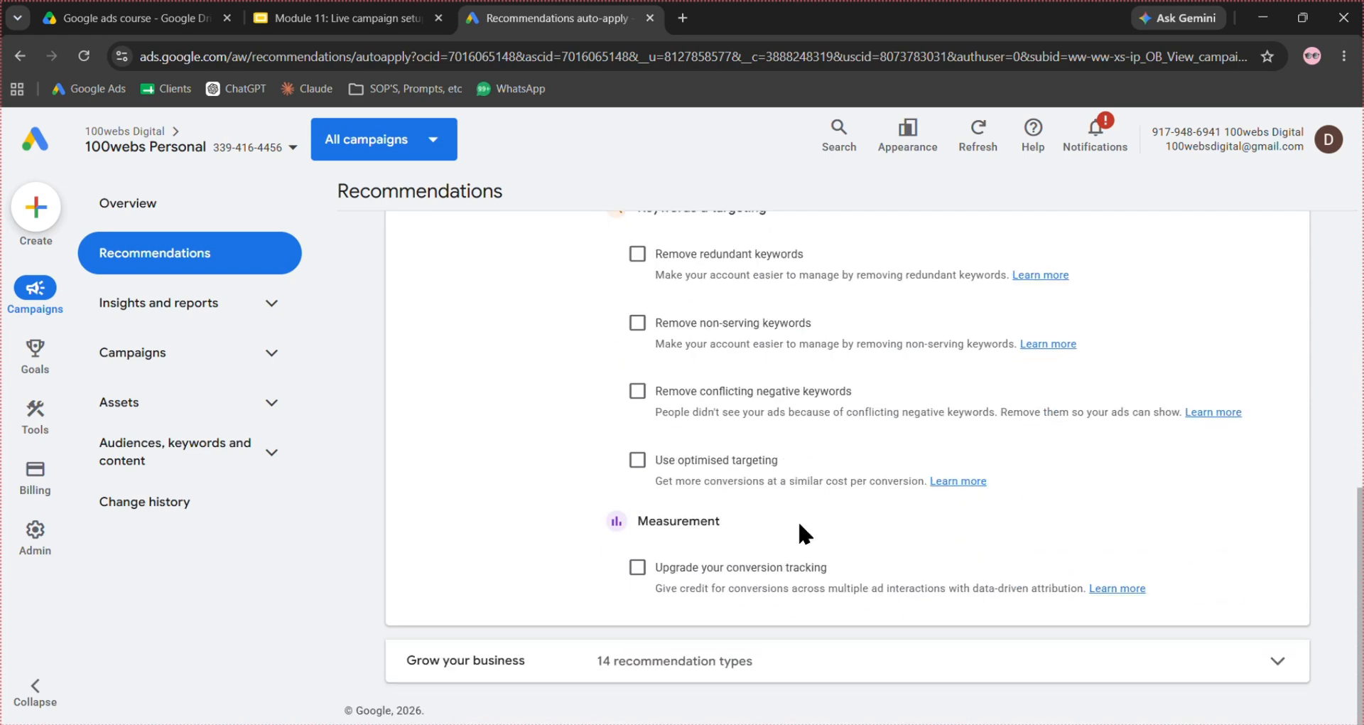
- Review the auto-apply recommendation types under Grow your business
left_click(744, 677)
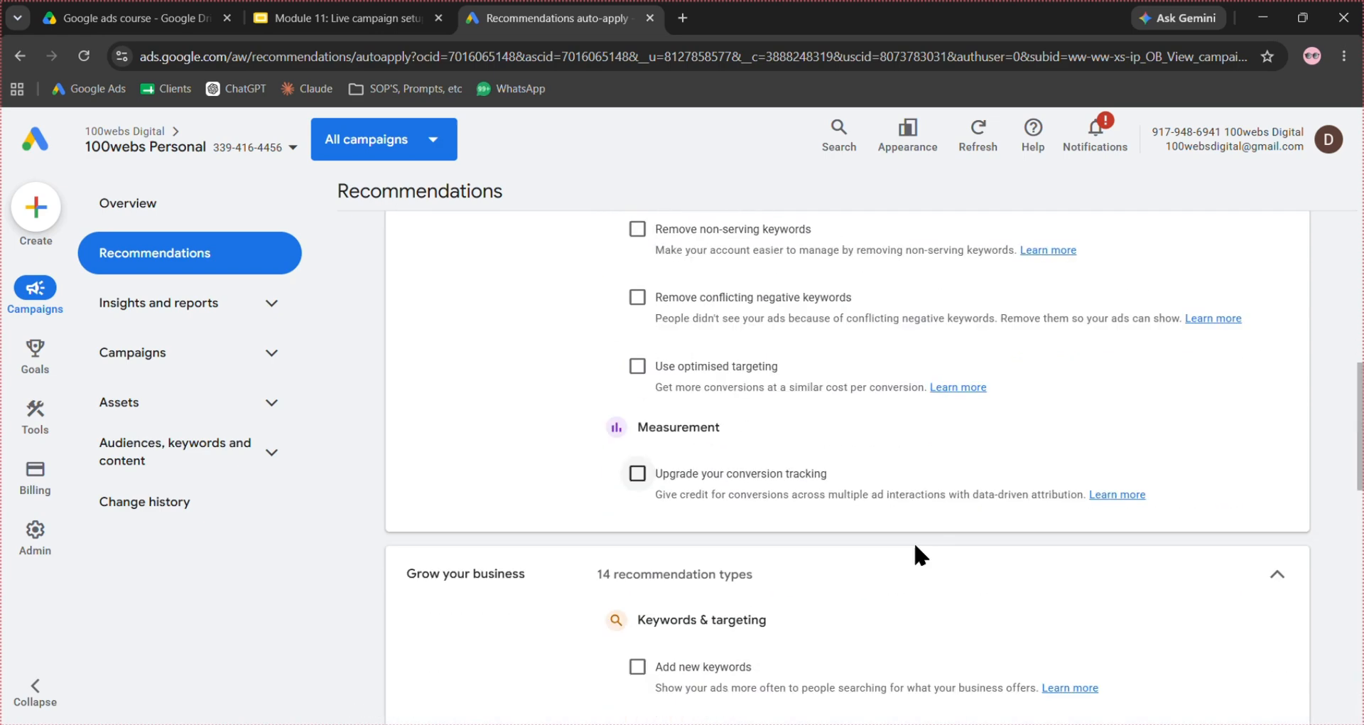
scroll(914, 544, "down", 4)
scroll(850, 478, "down", 9)
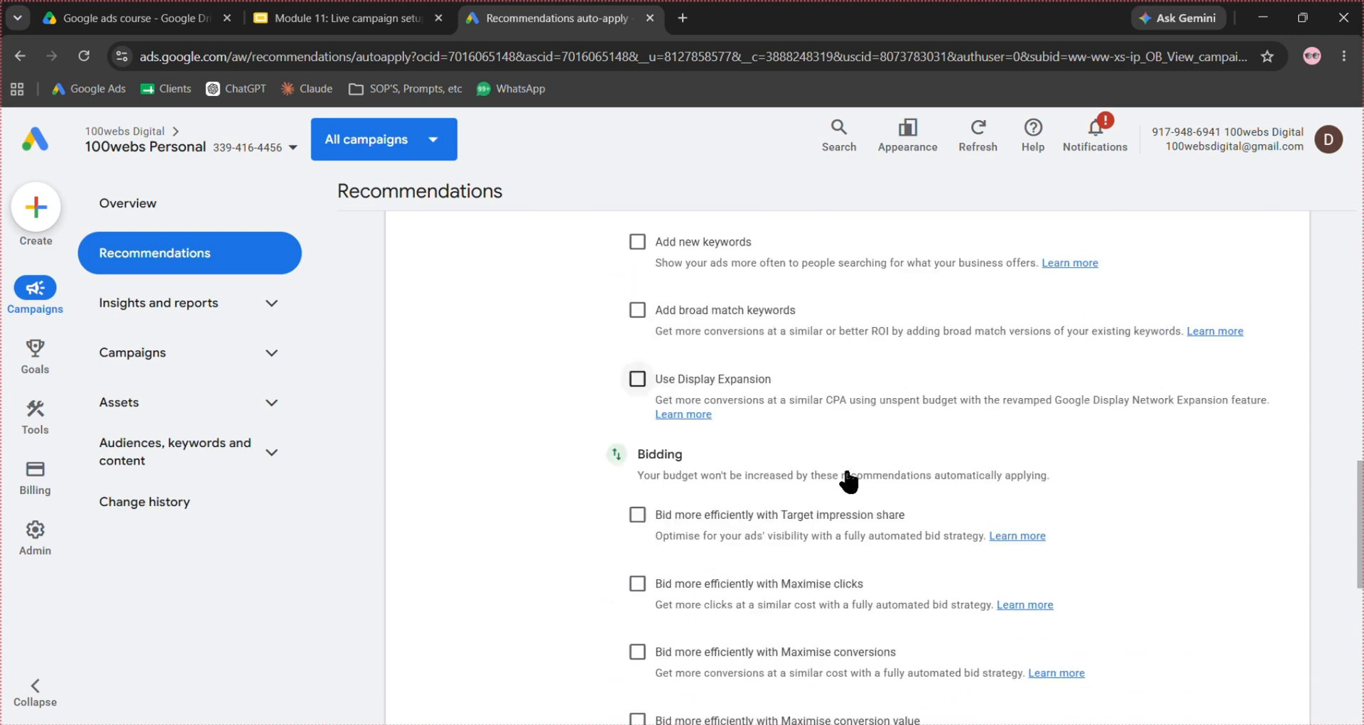
scroll(848, 477, "up", 15)
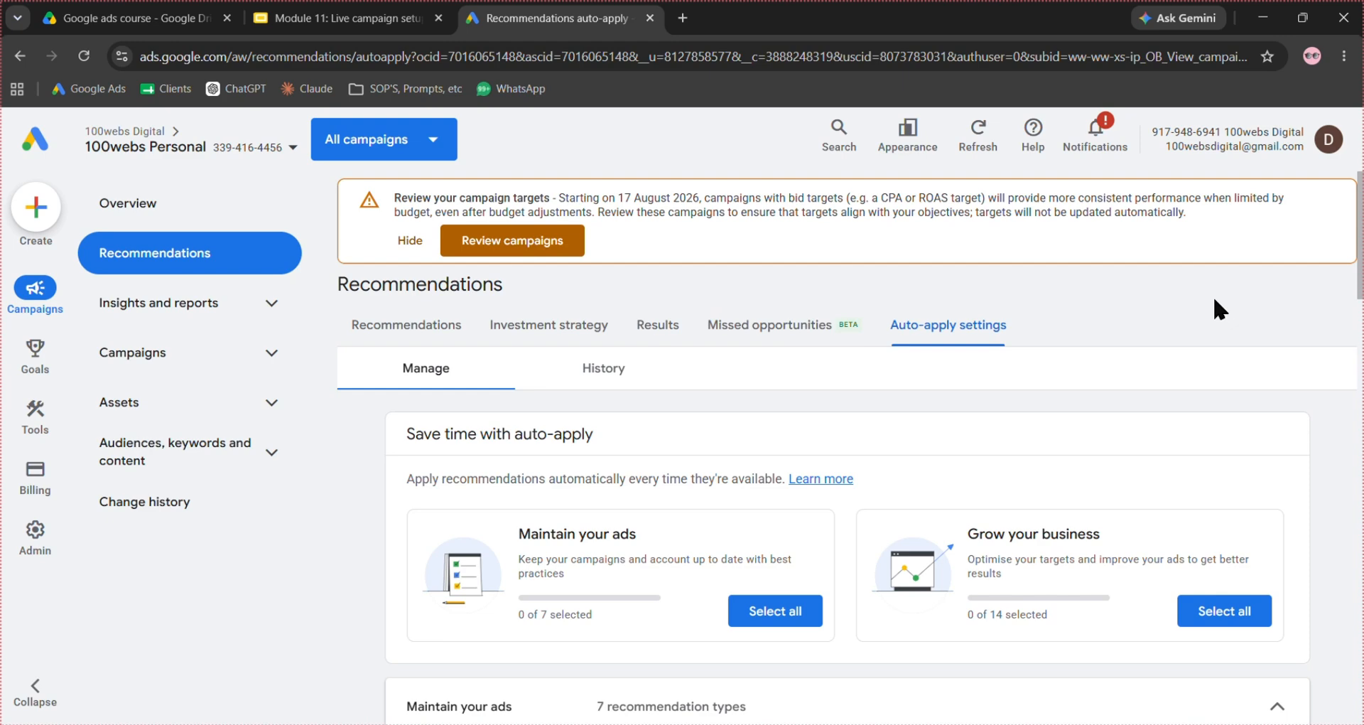
- Open the account-level automated assets settings from the account's assets
left_click(272, 400)
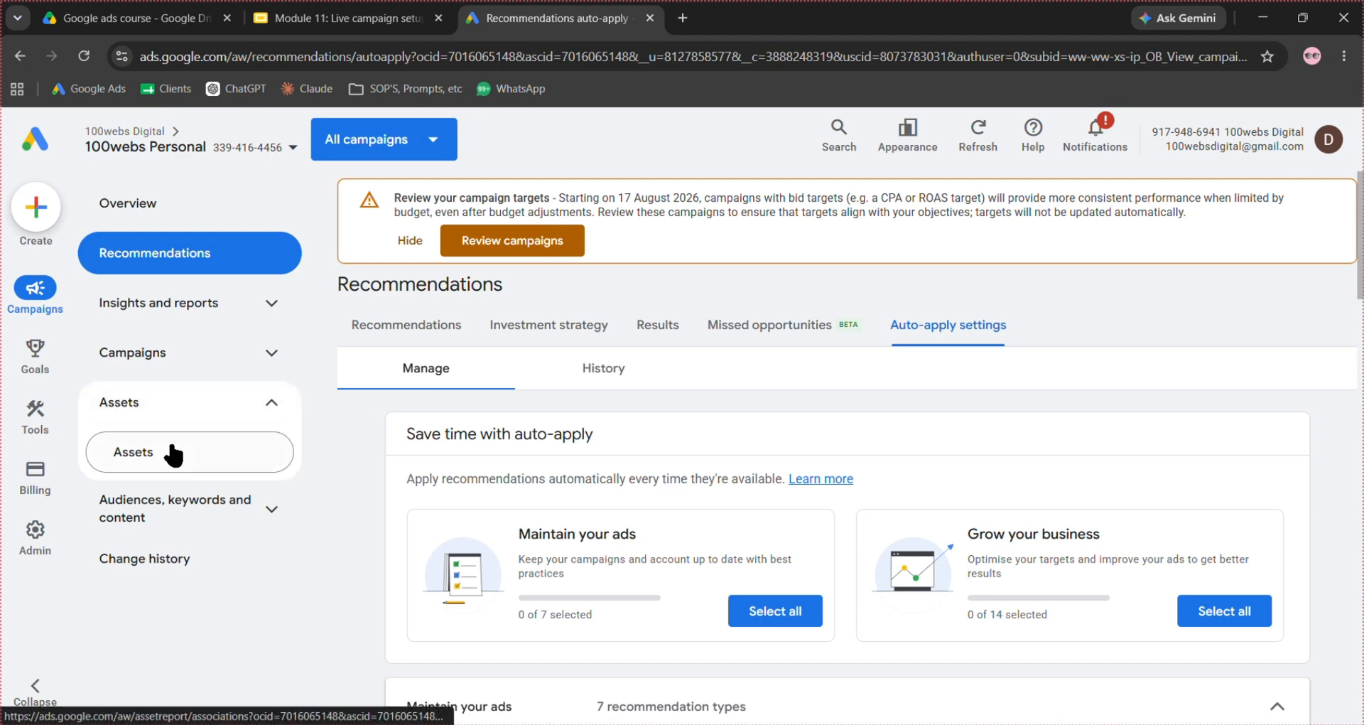
left_click(132, 451)
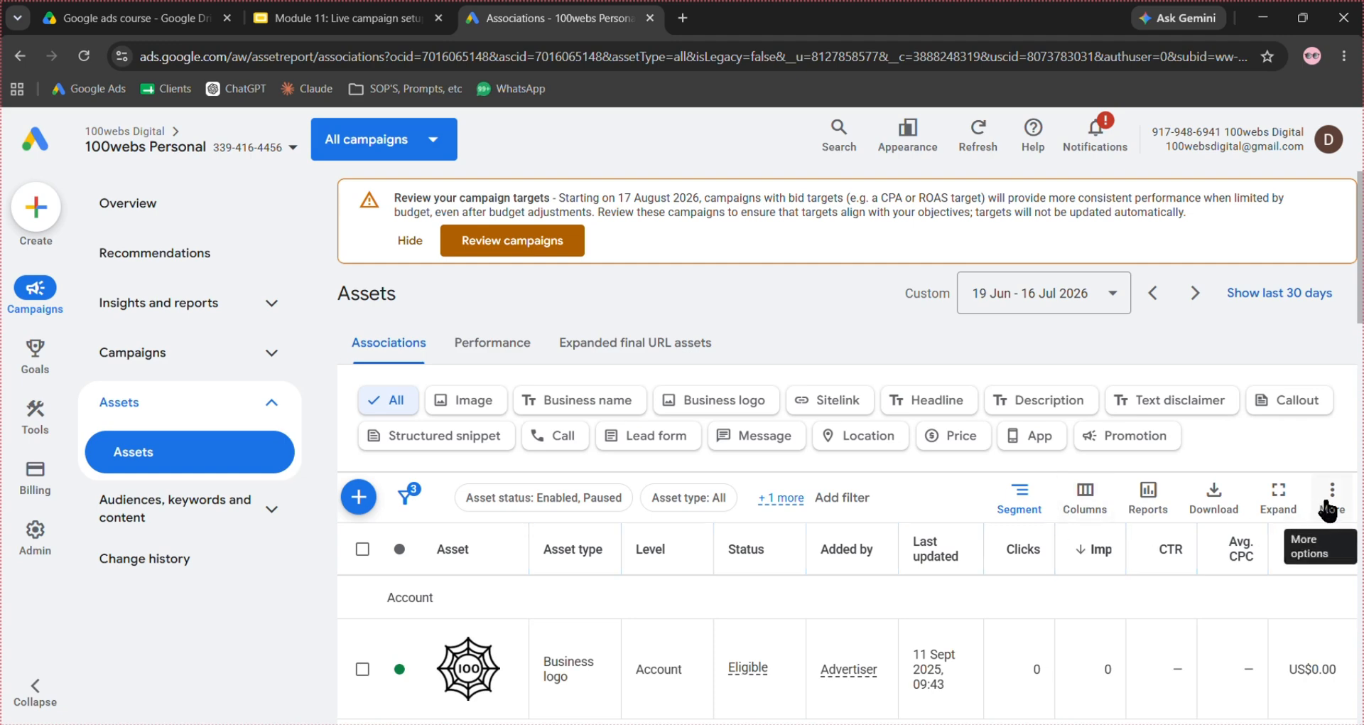
left_click(1330, 497)
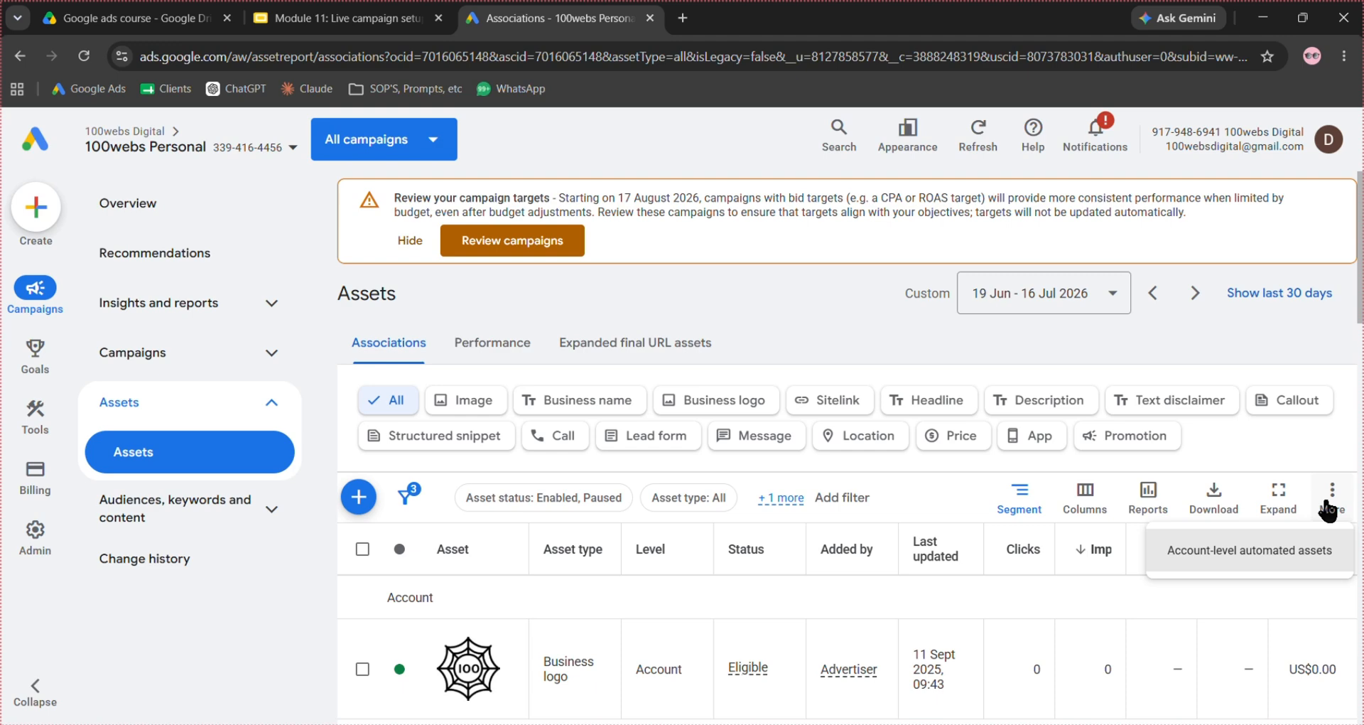
left_click(1271, 554)
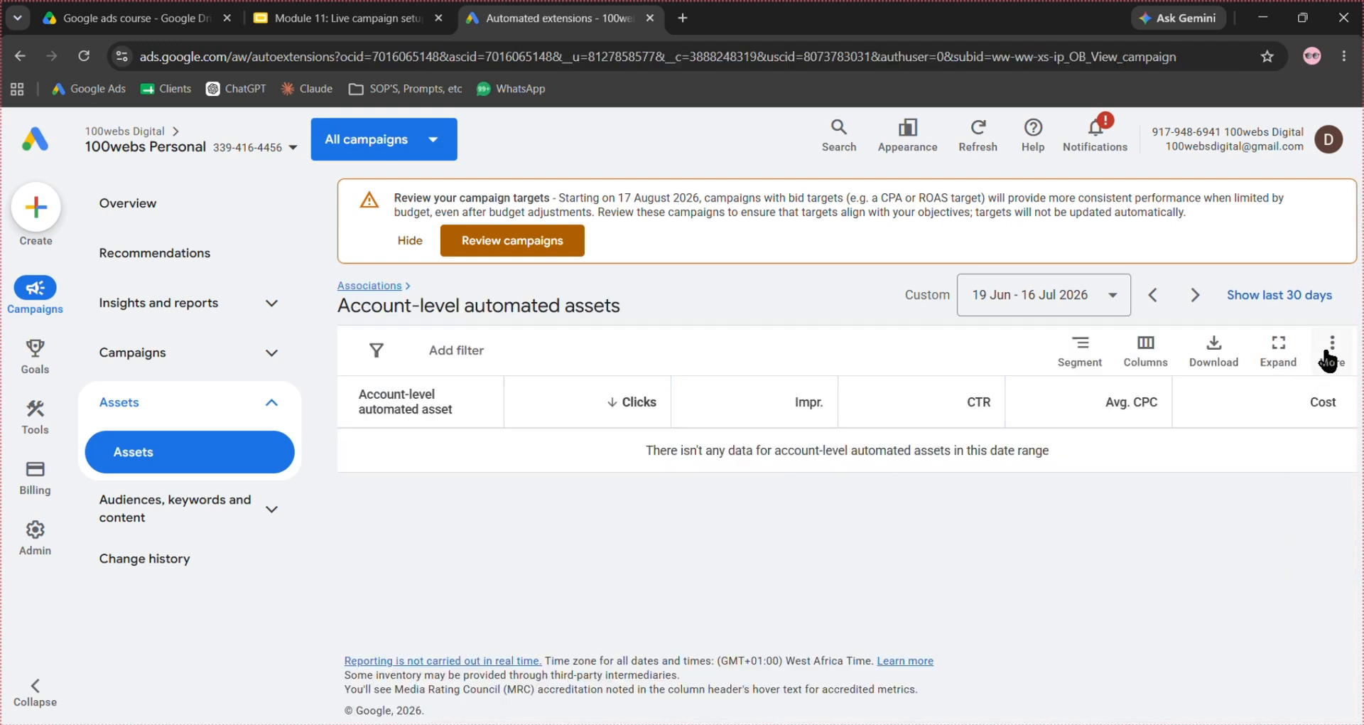
left_click(1328, 355)
left_click(1285, 403)
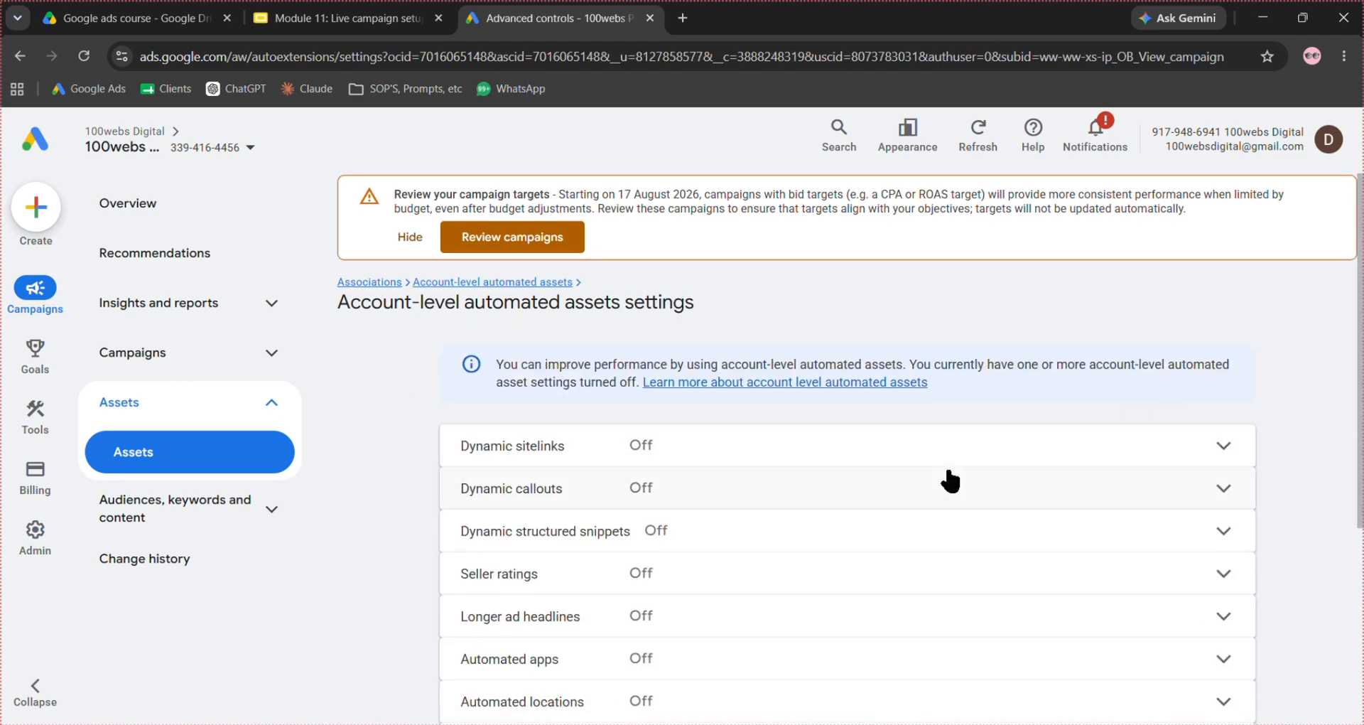
- Check the on/off state of each account-level automated asset, including the Dynamic sitelinks options
scroll(950, 480, "down", 1)
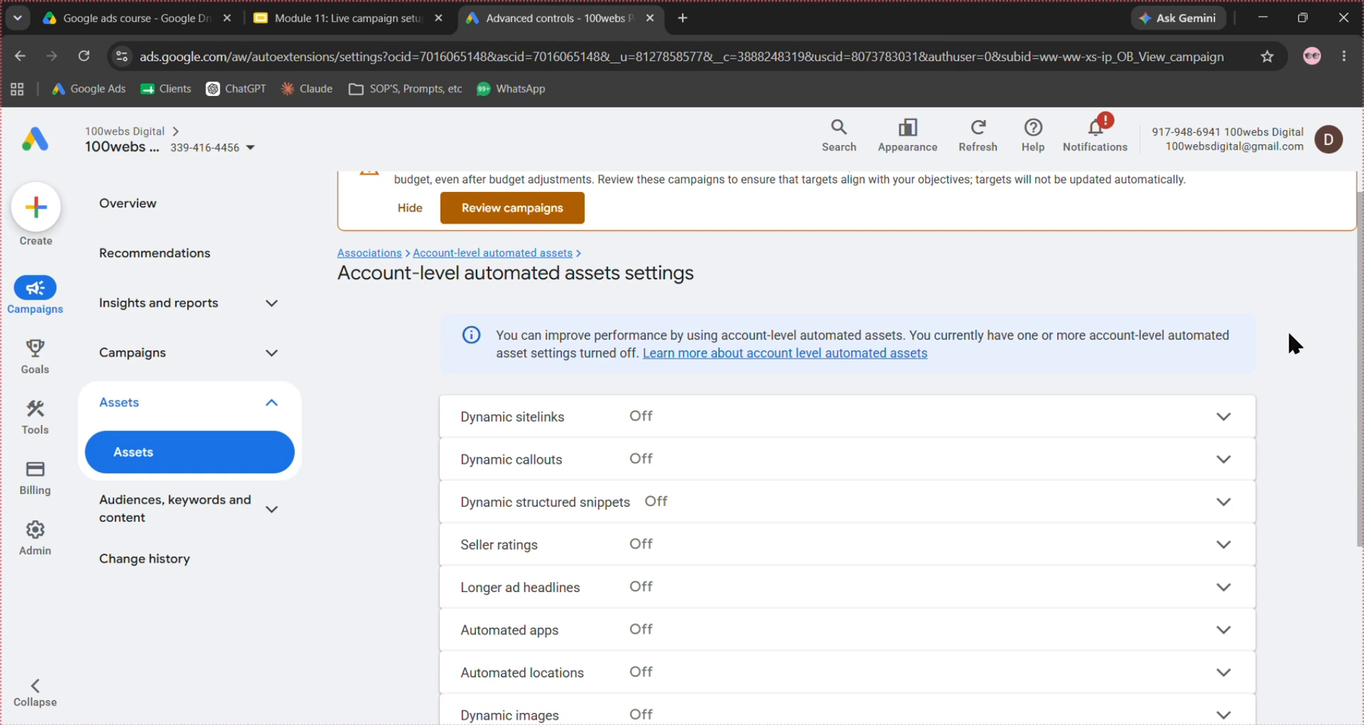
scroll(1286, 334, "down", 3)
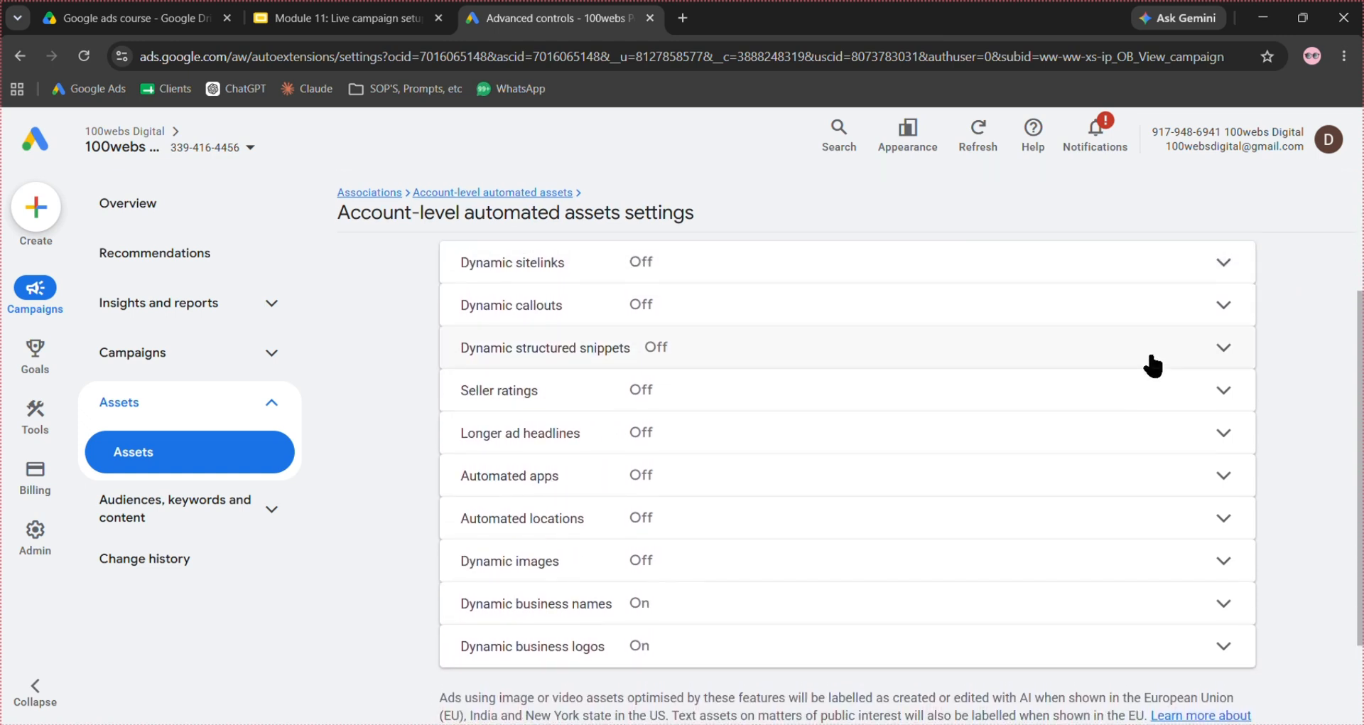
scroll(1152, 366, "up", 1)
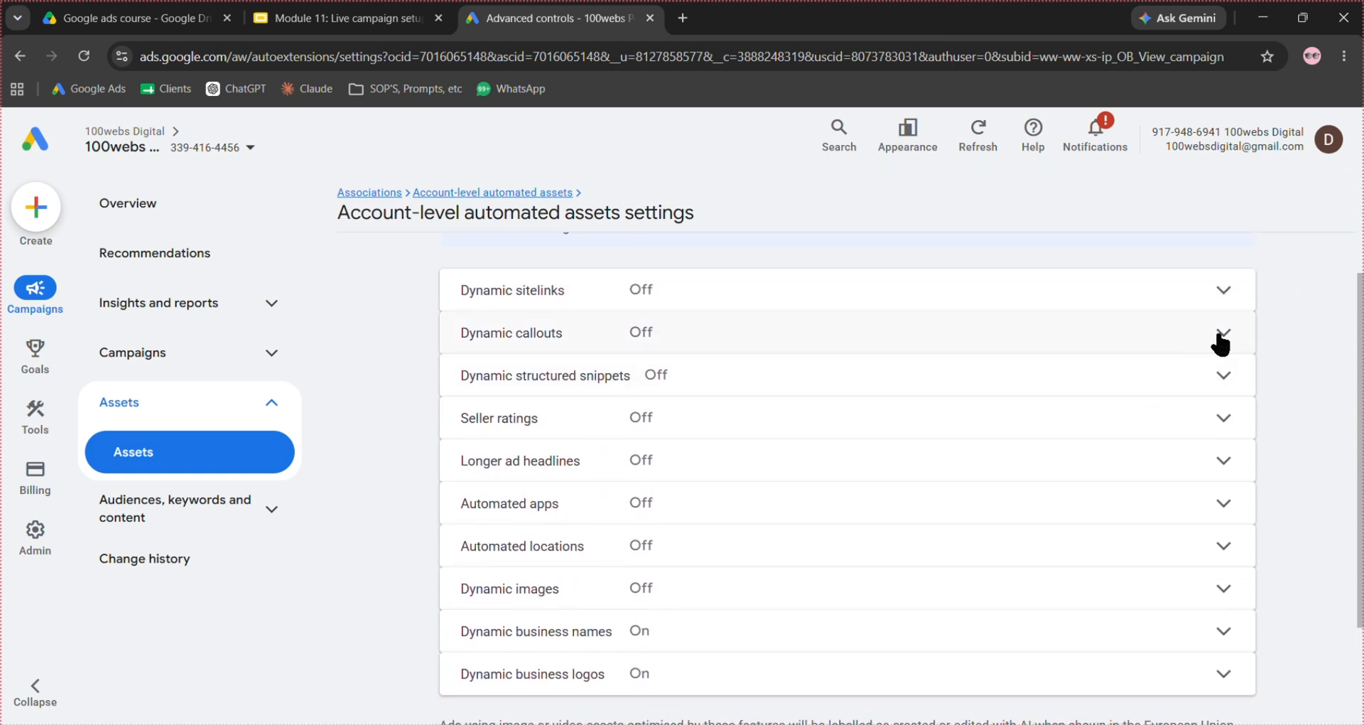
left_click(1232, 291)
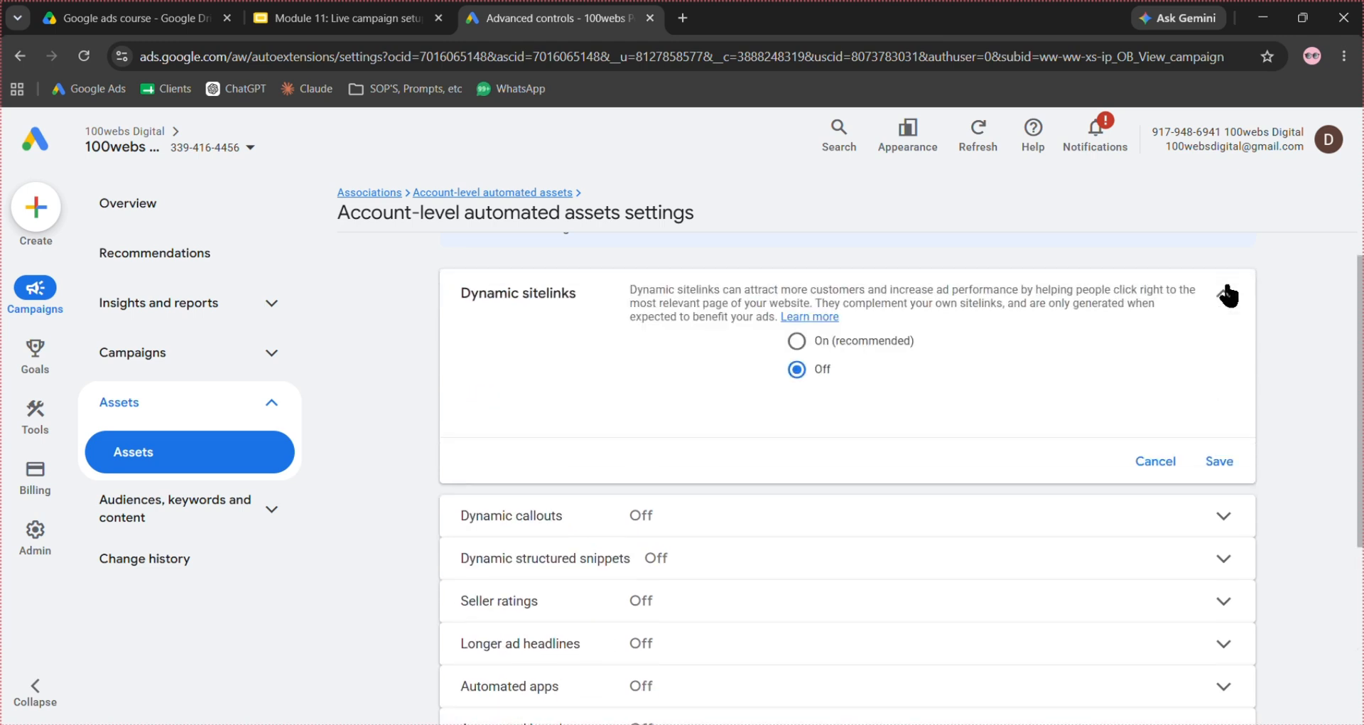
left_click(1223, 294)
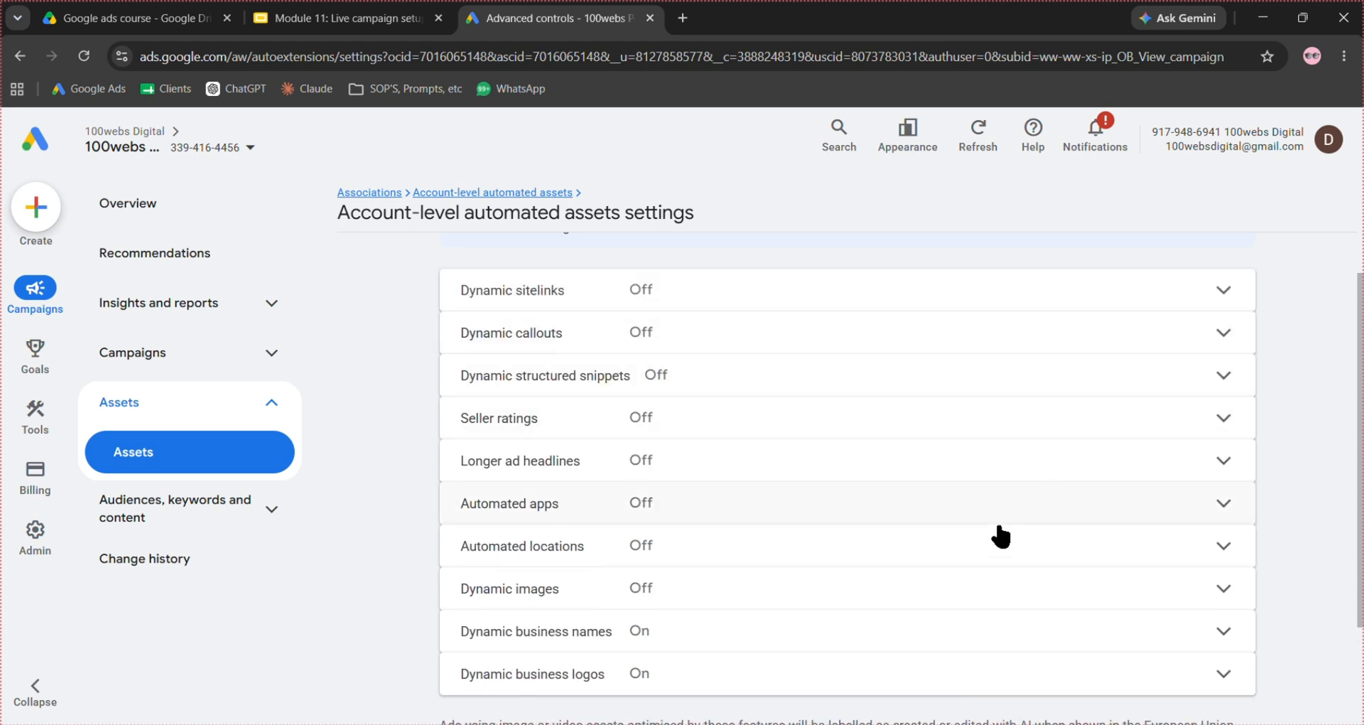
scroll(990, 542, "up", 2)
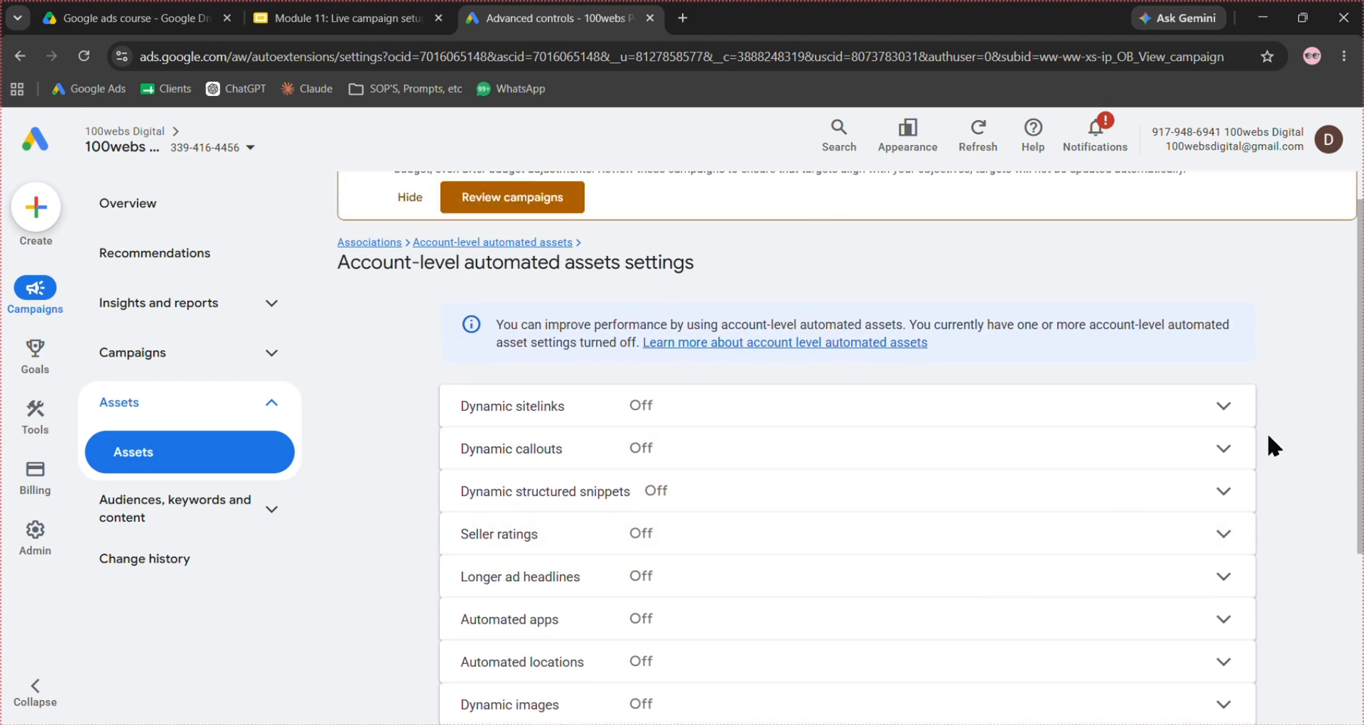
- Start a new campaign from the account overview and hide the notice about reviewing campaign targets
left_click(185, 225)
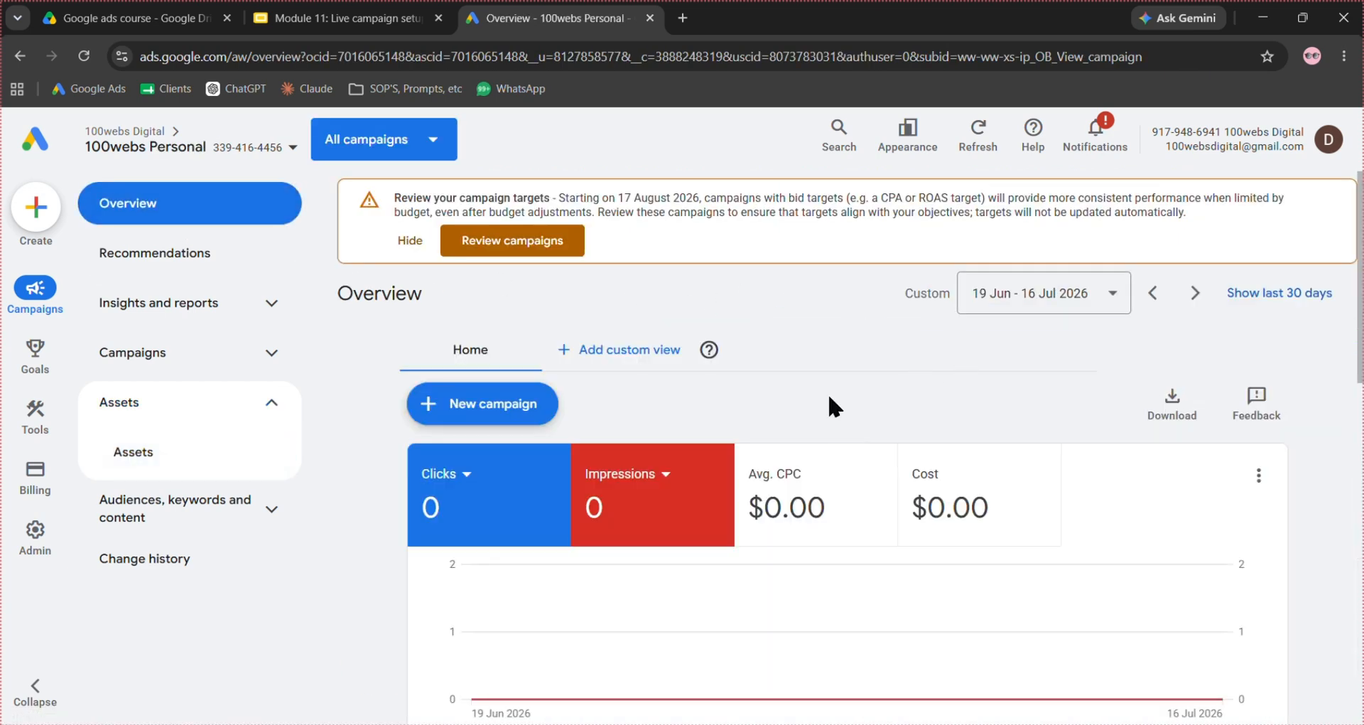
left_click(537, 425)
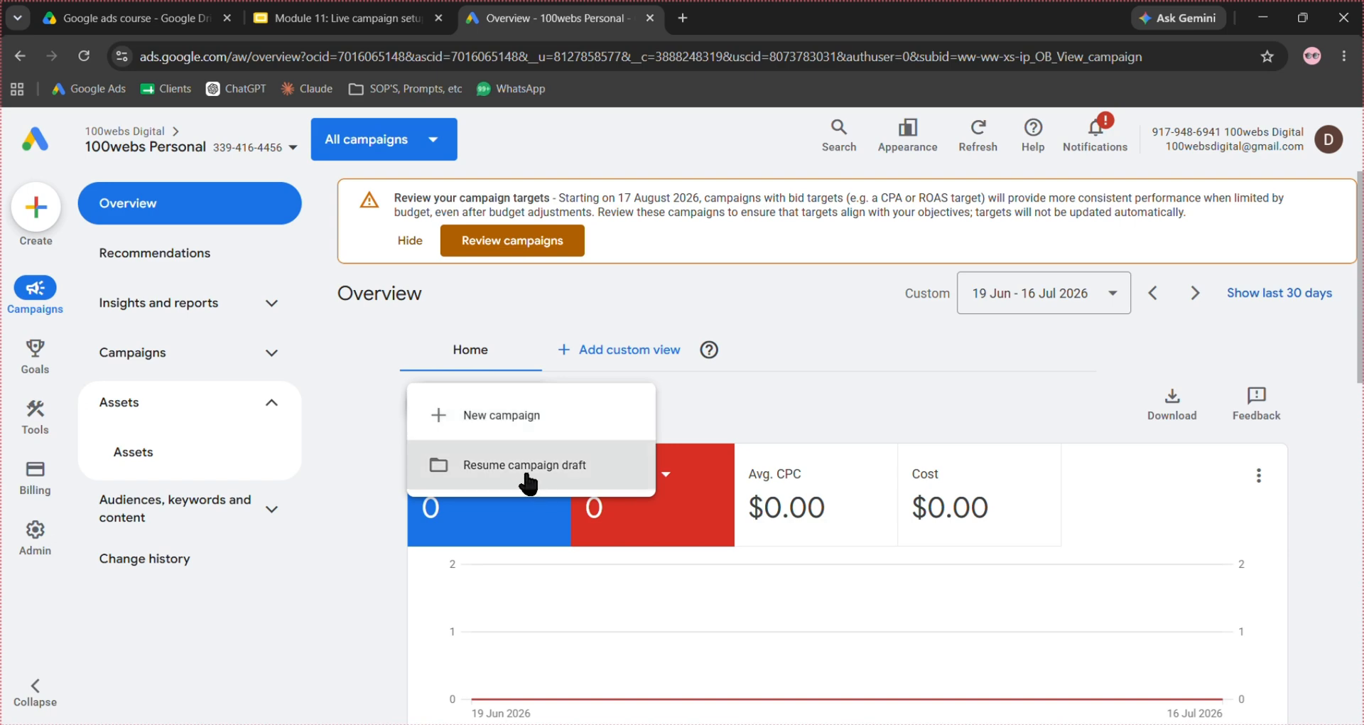
left_click(597, 415)
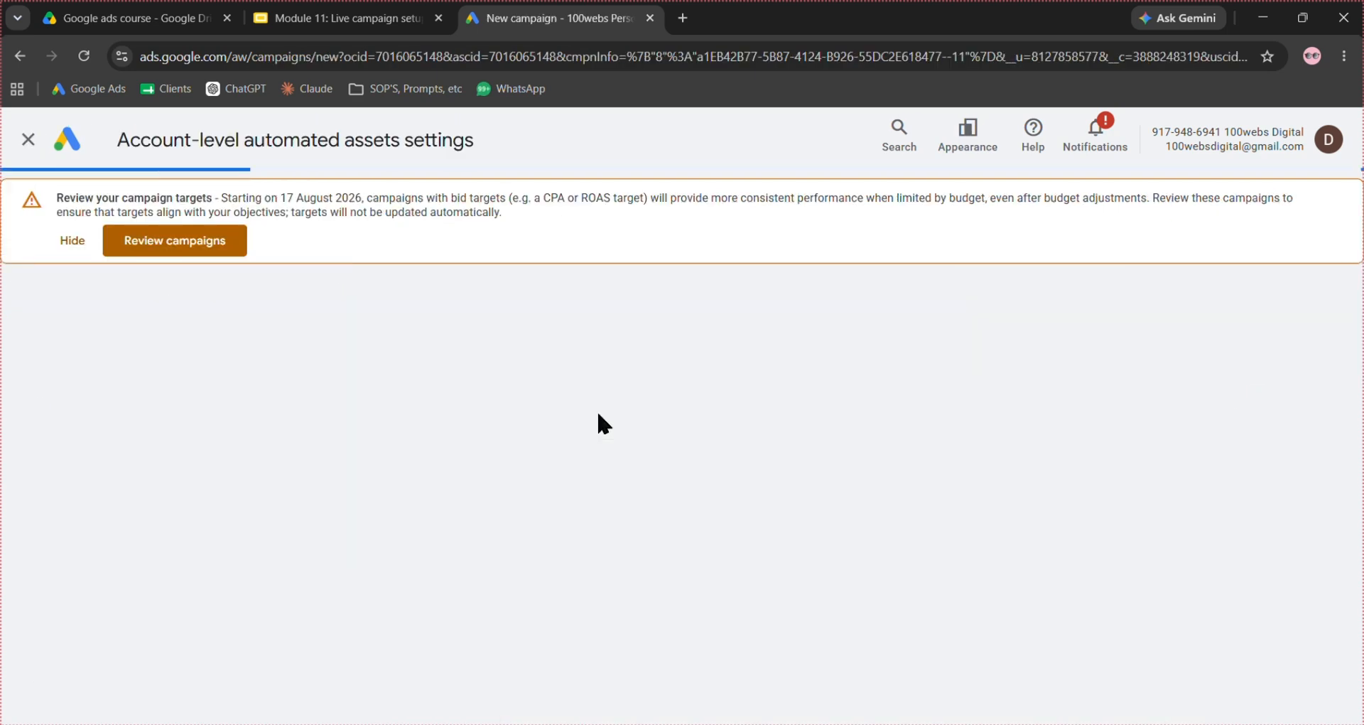
left_click(64, 242)
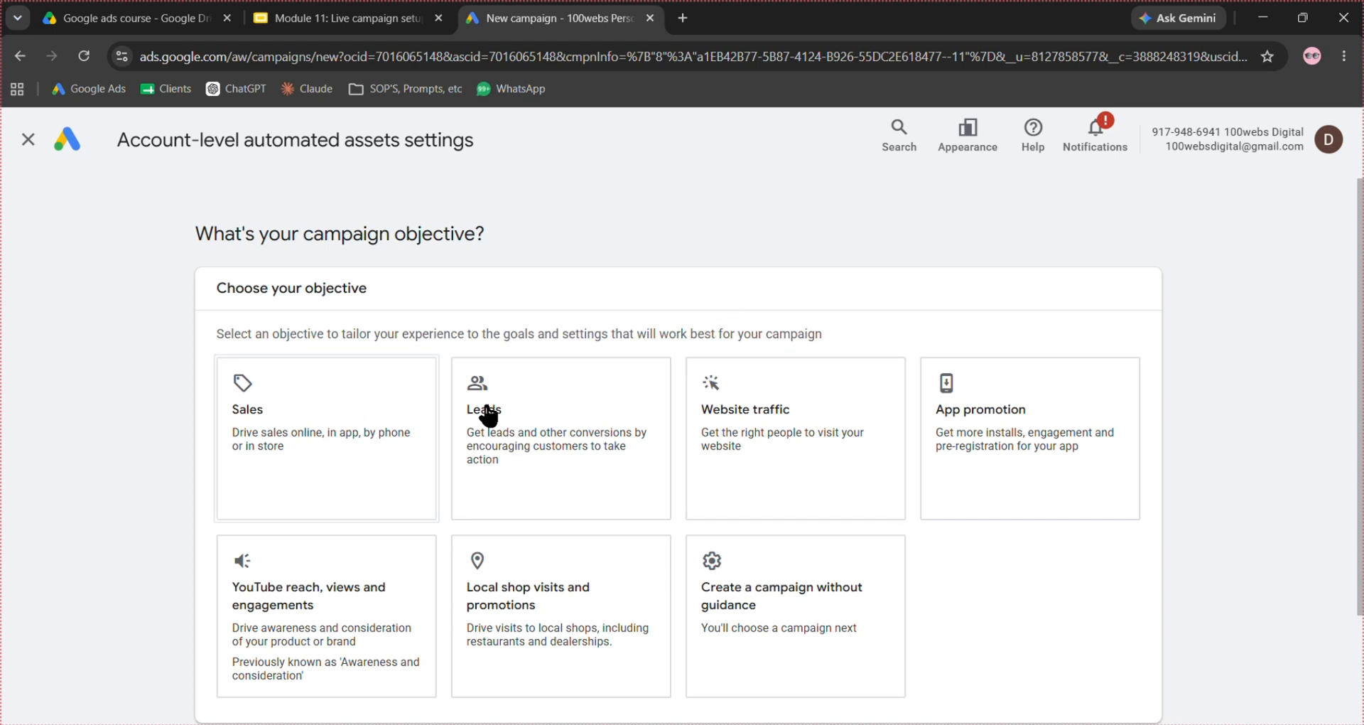
- Choose to create a campaign without guidance and select Search as the campaign type
left_click(557, 411)
left_click(897, 602)
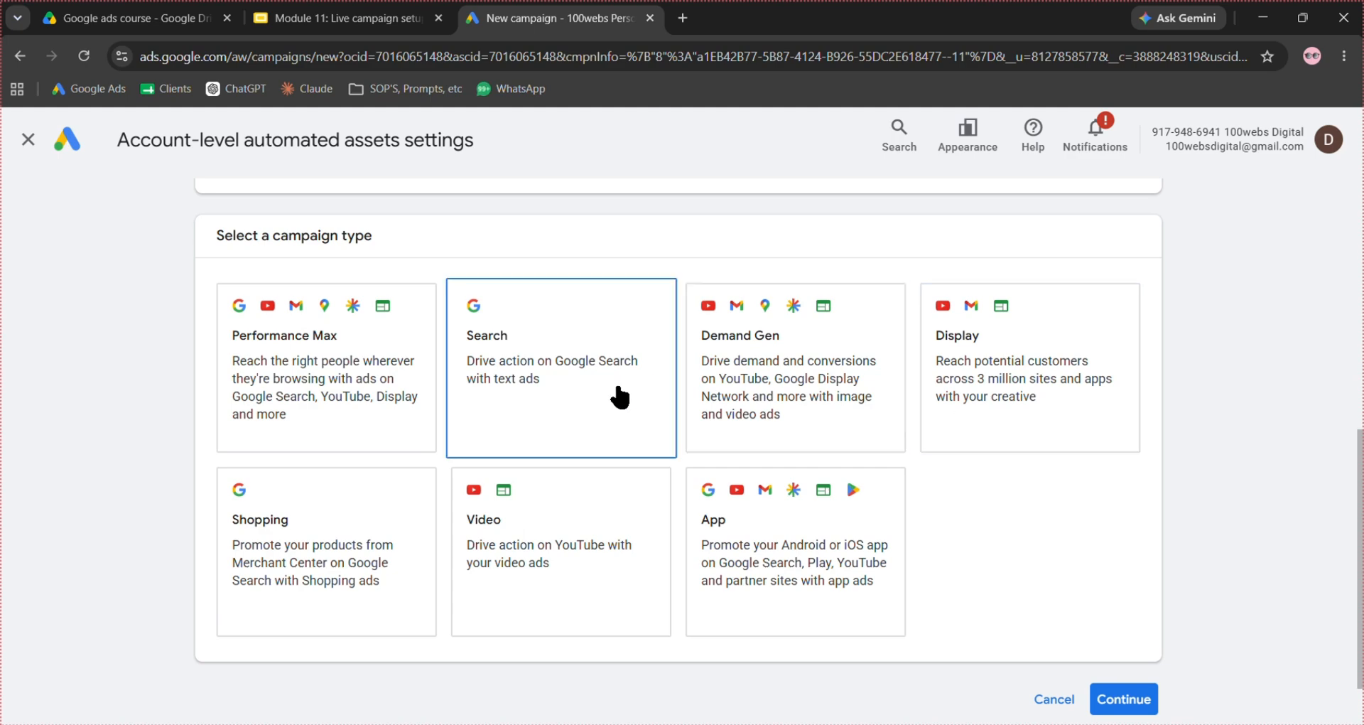
left_click(620, 397)
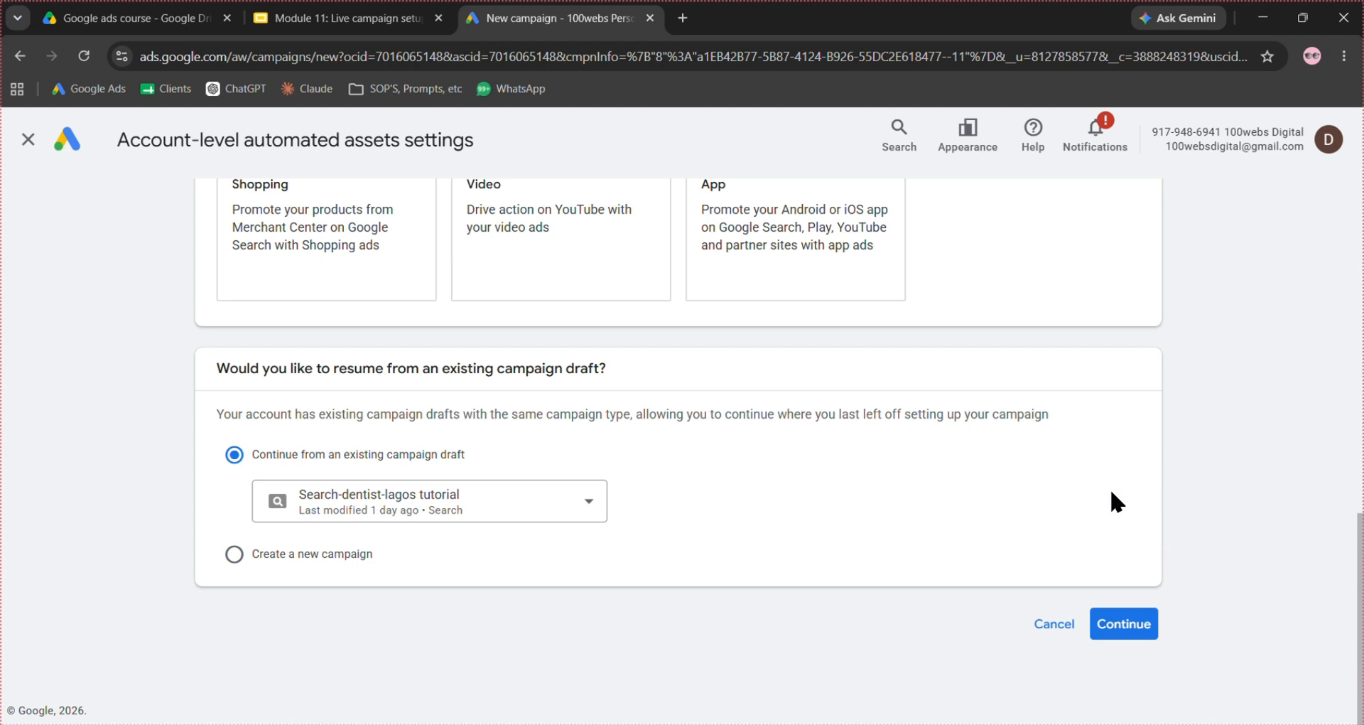
- Choose to create a new campaign instead of resuming a draft, and name it "Search - dentist - tutorial"
left_click(235, 557)
scroll(580, 537, "down", 2)
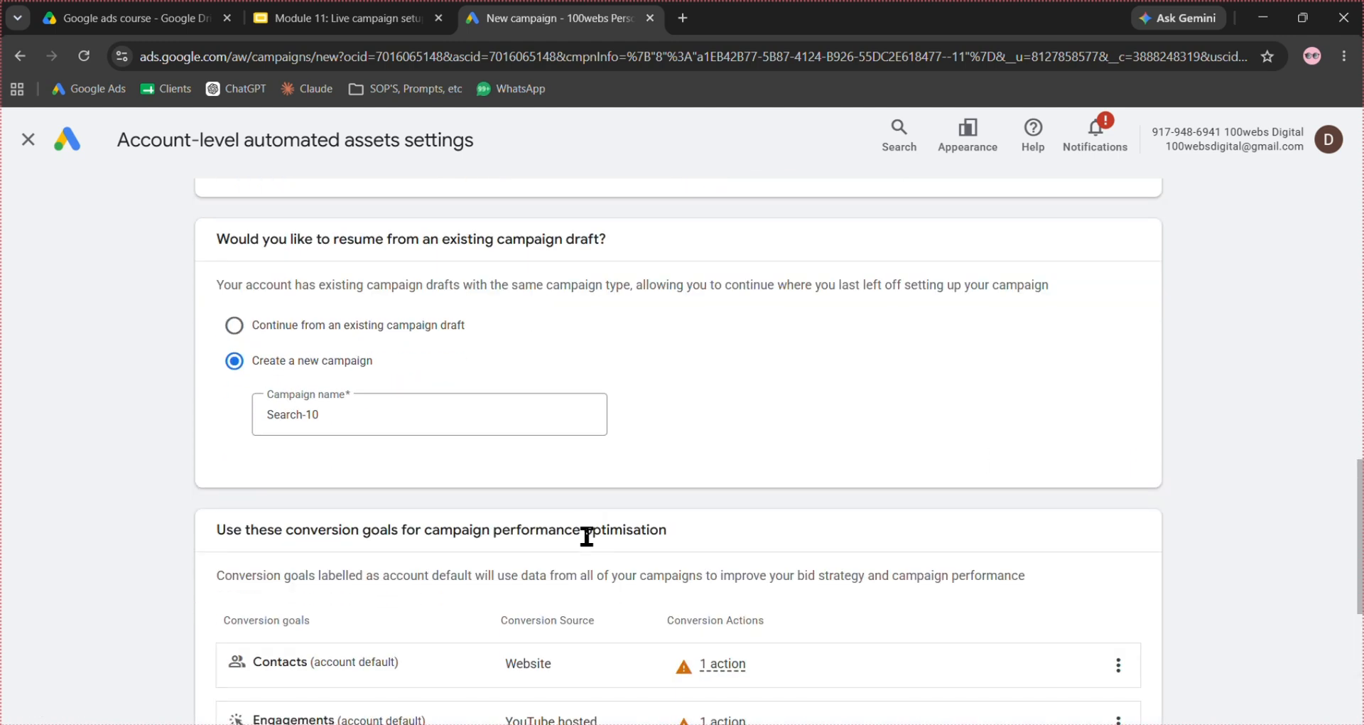
left_click(374, 430)
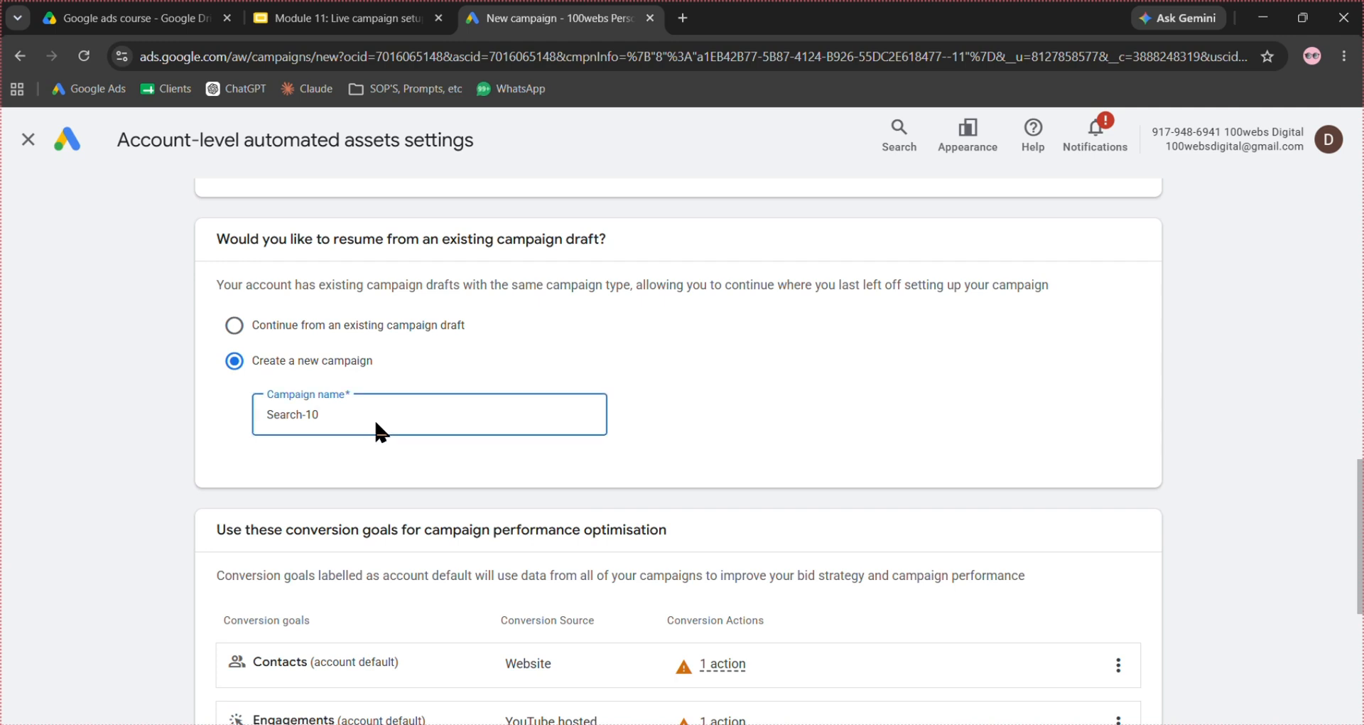
key("BackSpace")
key("BackSpace")
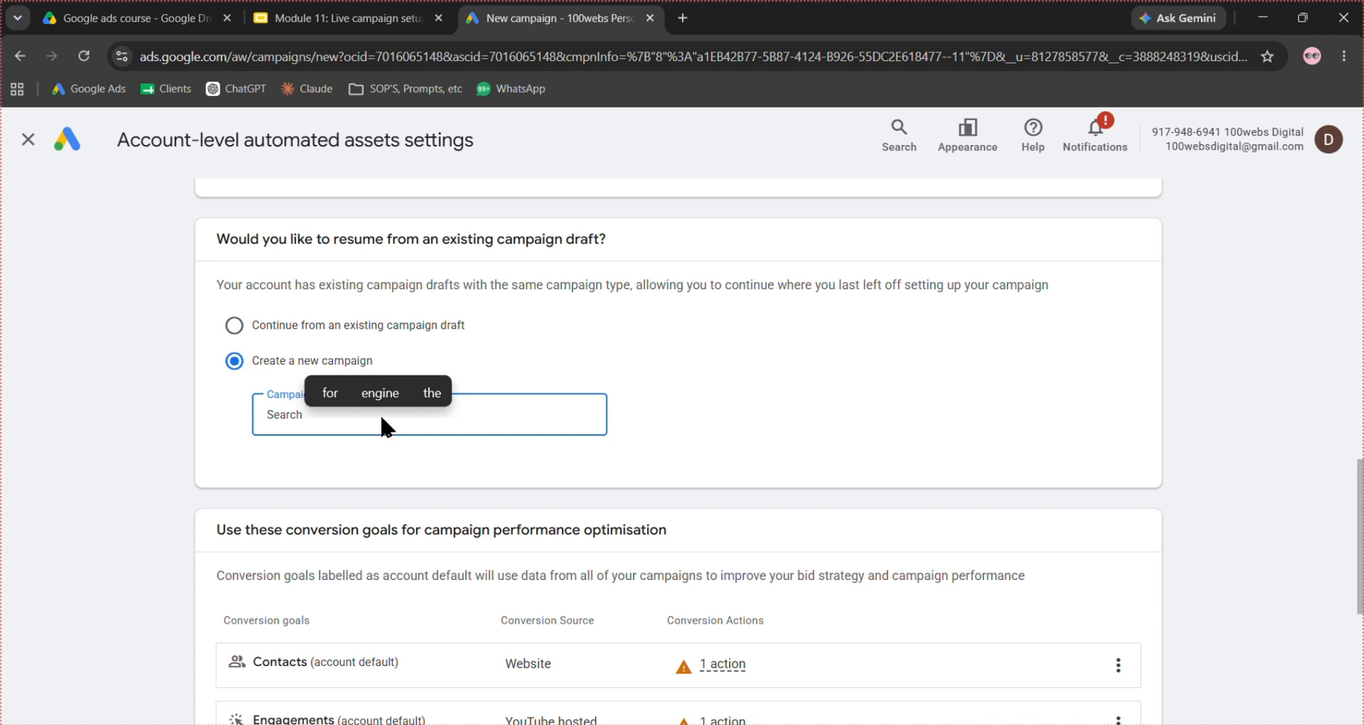
type("-")
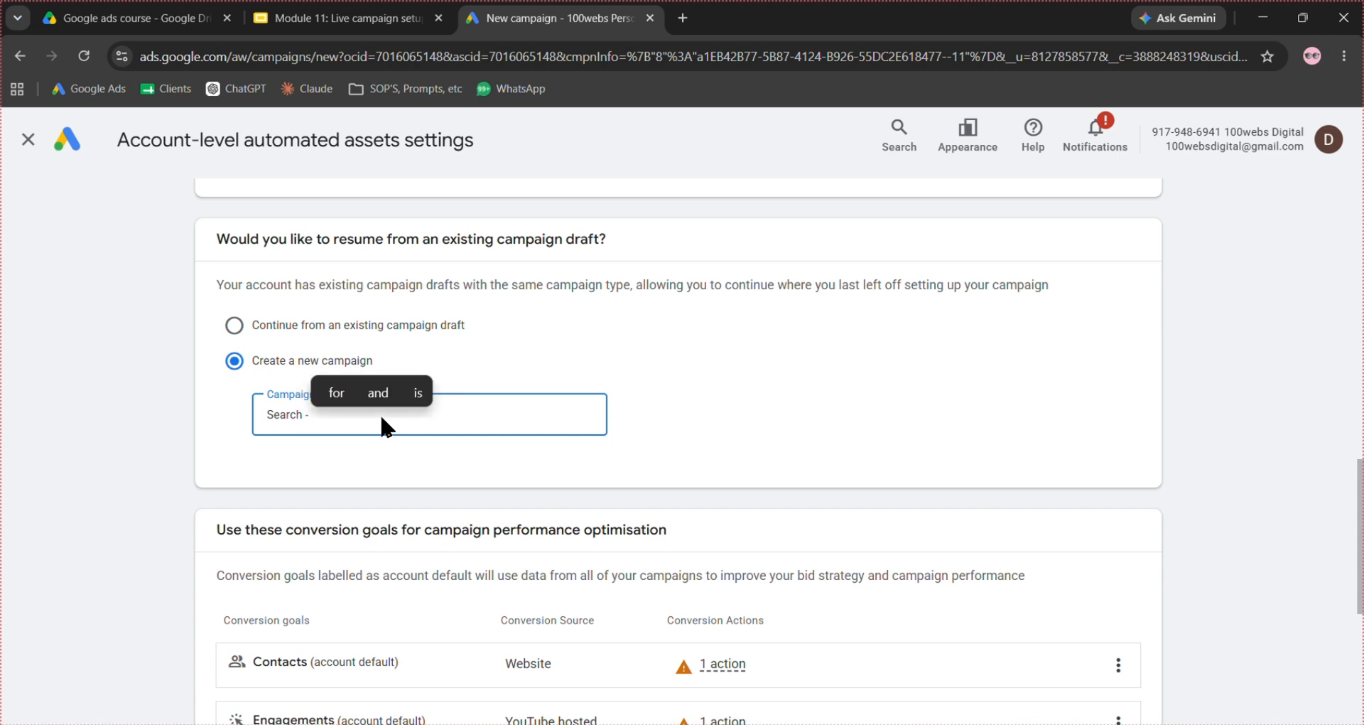
type(" dentis")
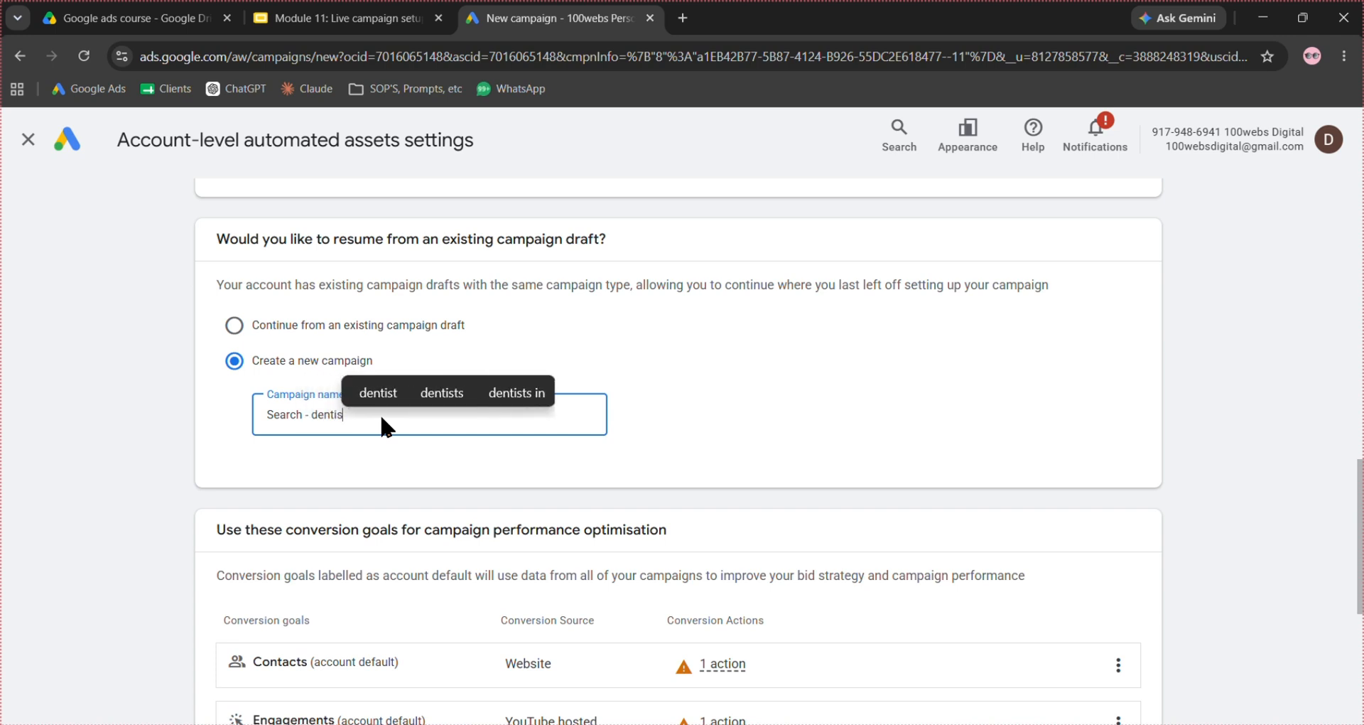
type("t - ")
type("tu")
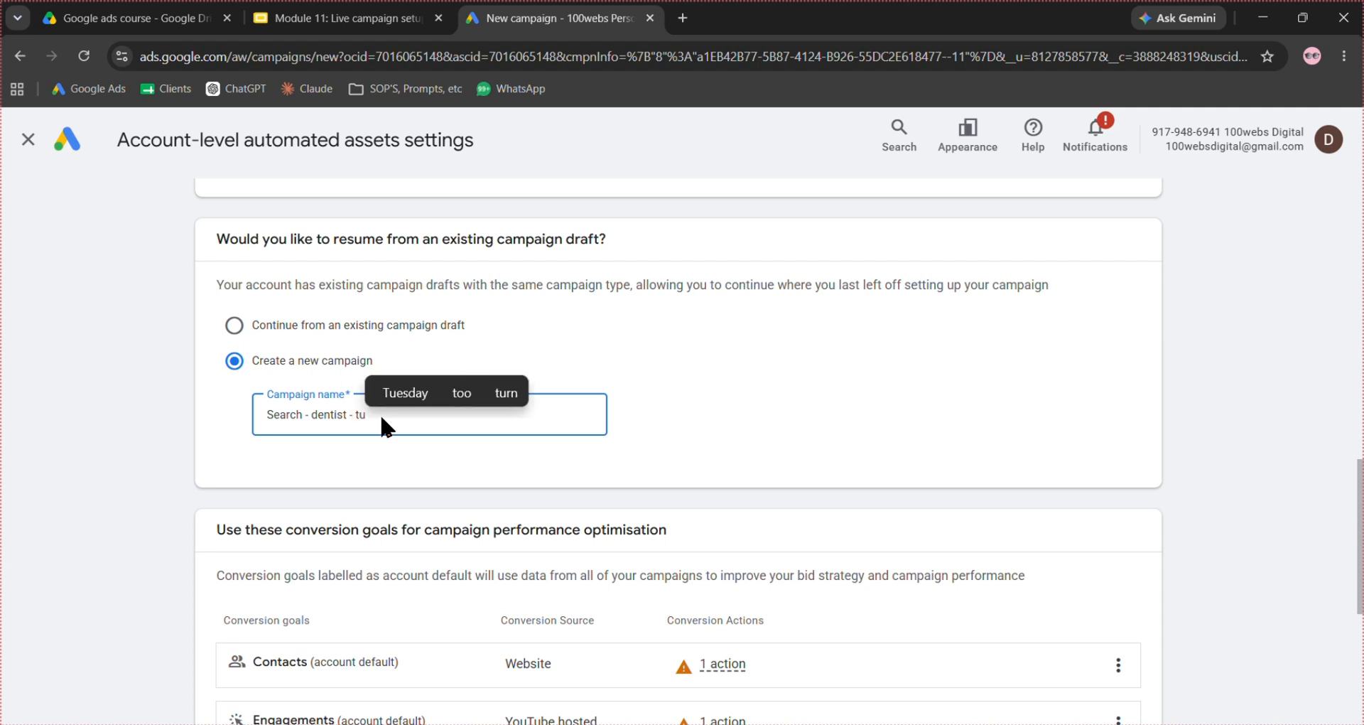
type("torial")
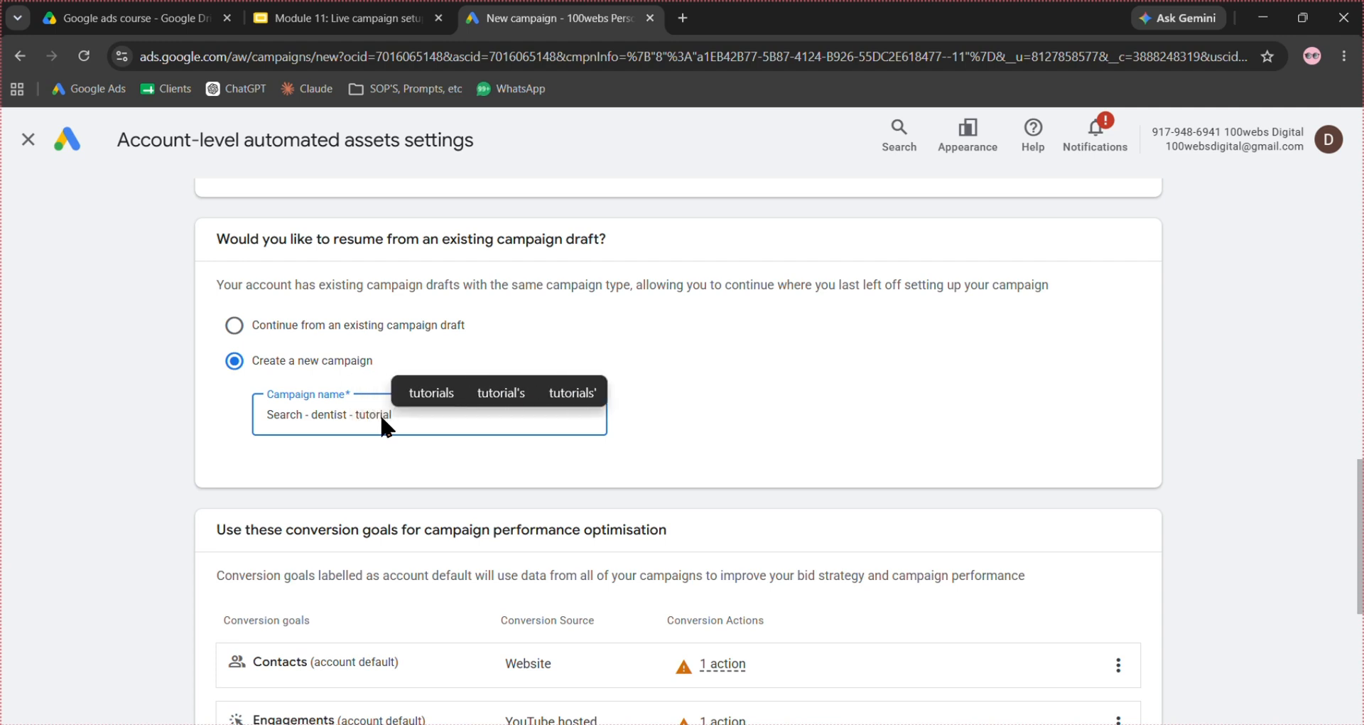
left_click(708, 397)
- Remove the YouTube follow-on views goal from this campaign's conversion goals and continue to the bidding settings
scroll(709, 399, "down", 2)
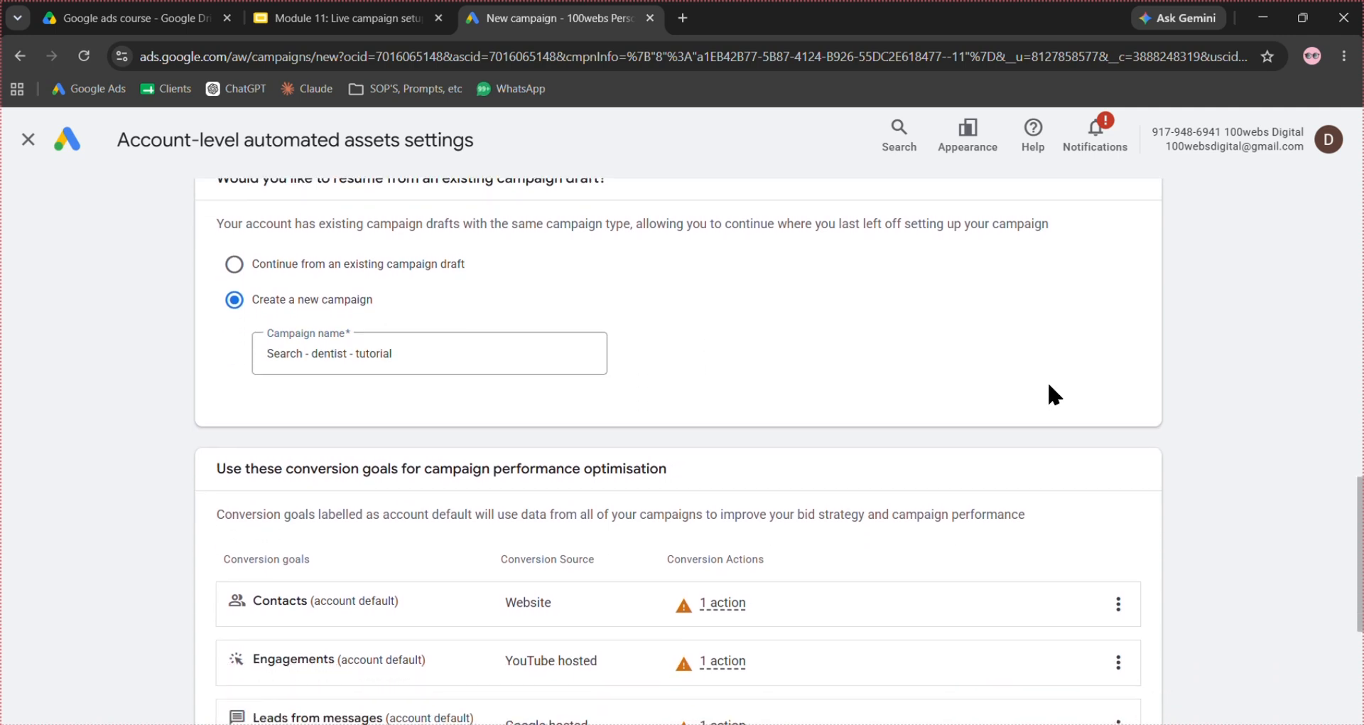
scroll(1048, 391, "down", 3)
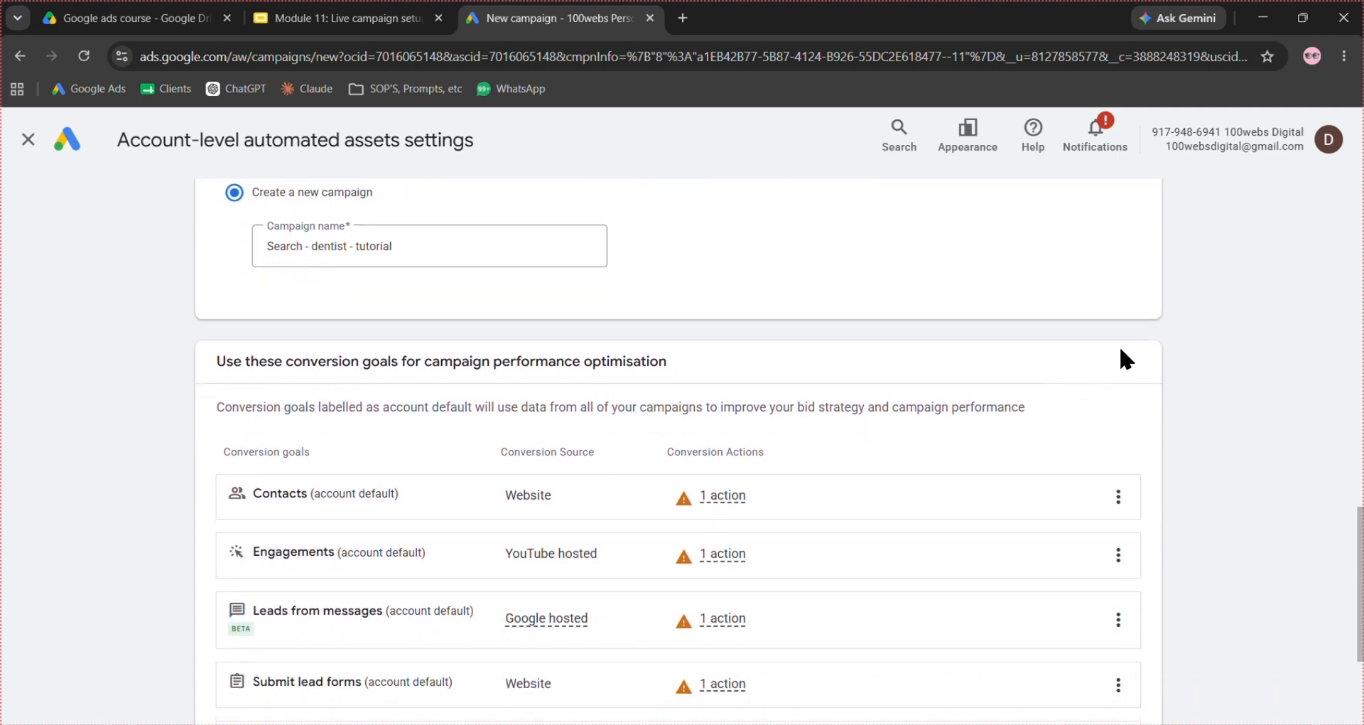
scroll(1249, 261, "down", 3)
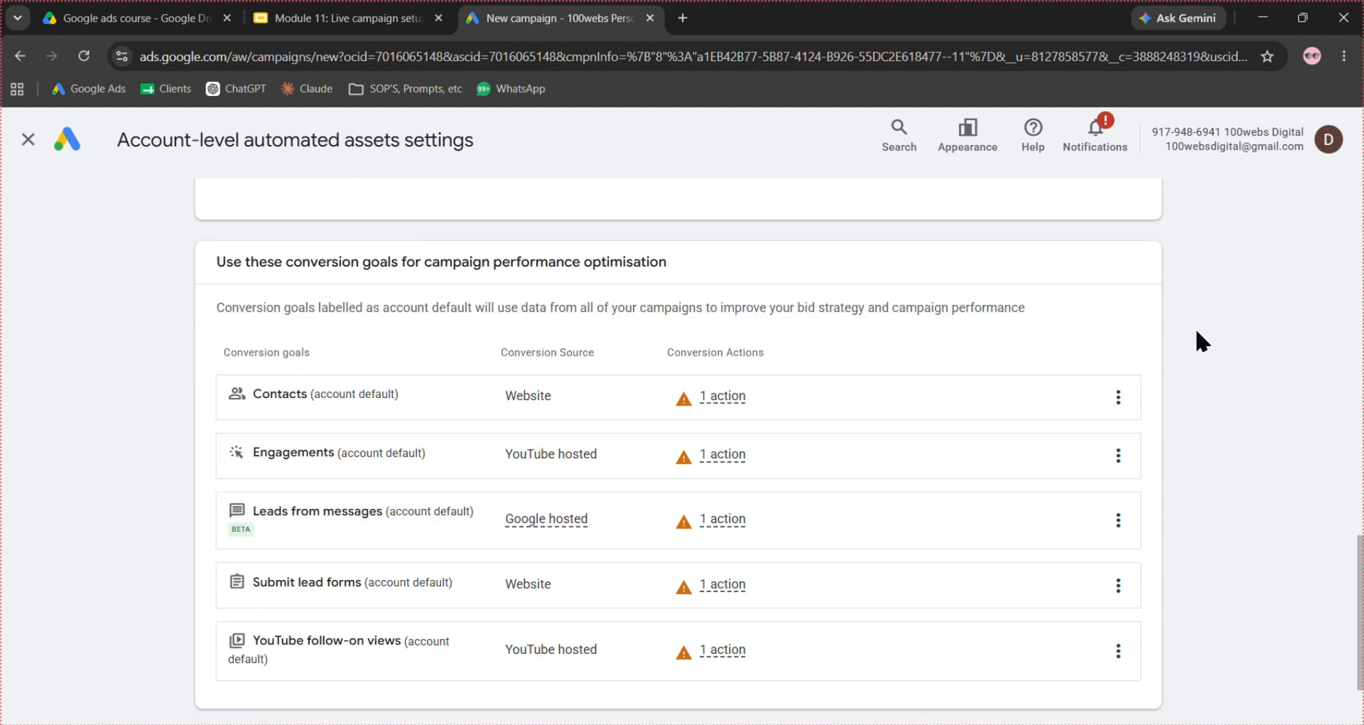
scroll(1188, 342, "down", 1)
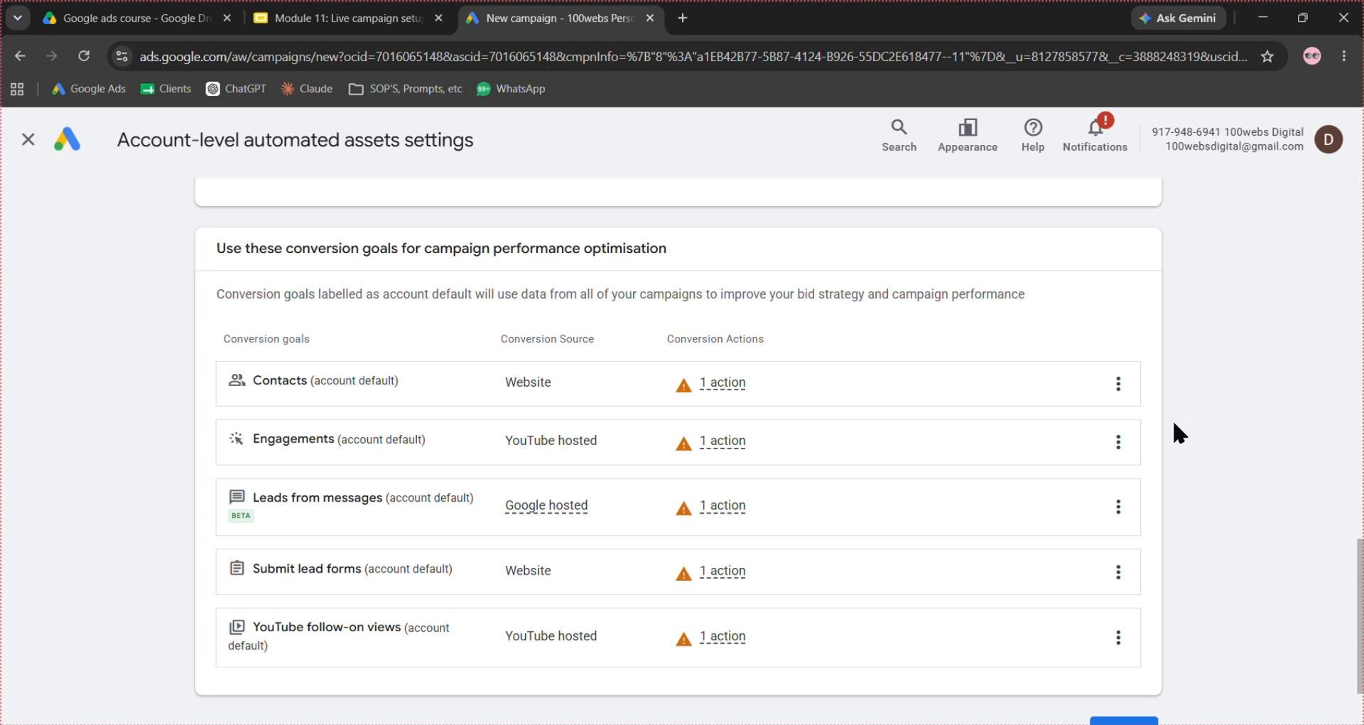
scroll(1146, 450, "down", 2)
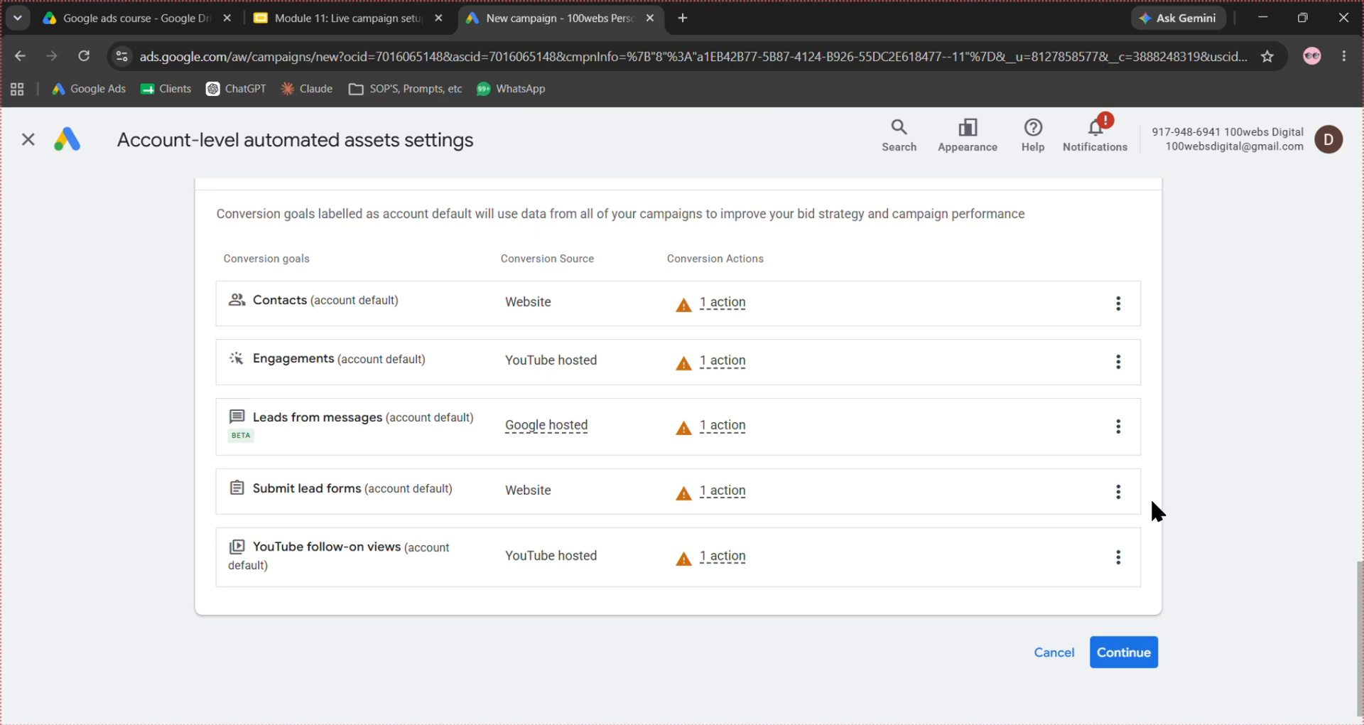
left_click(1120, 561)
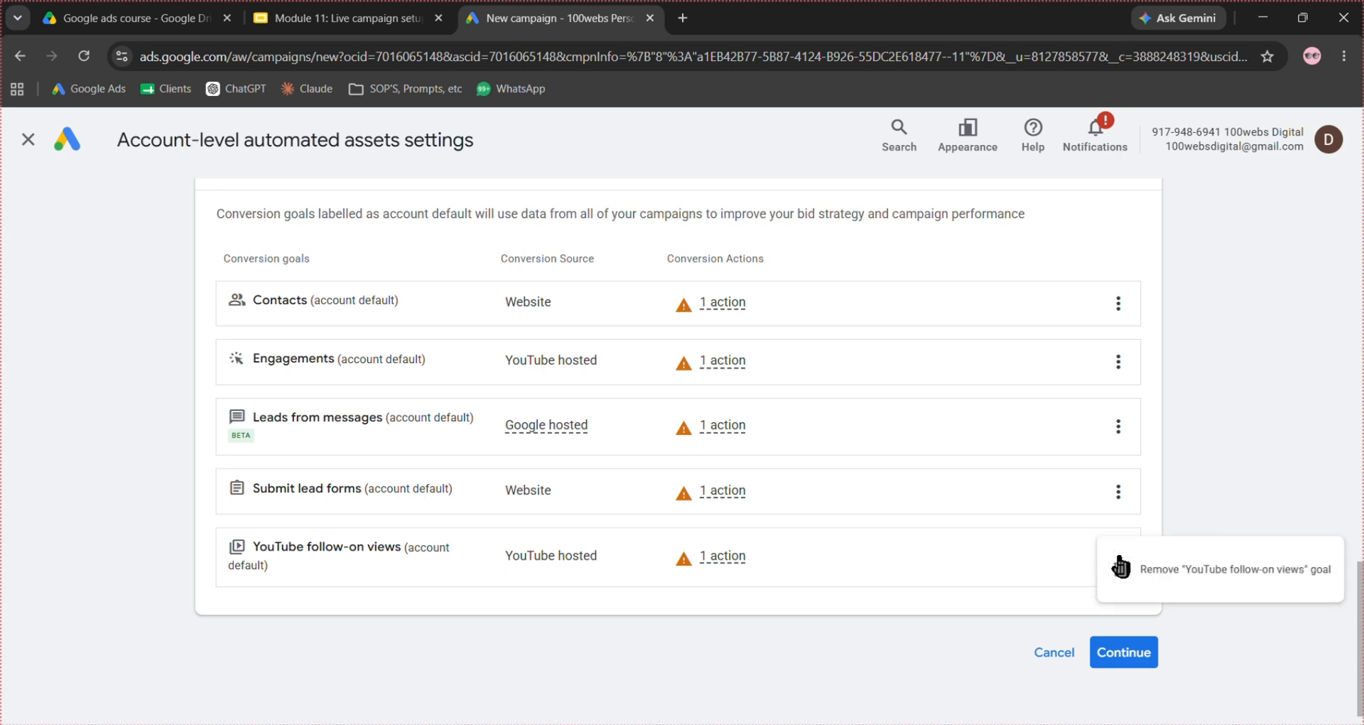
left_click(1190, 576)
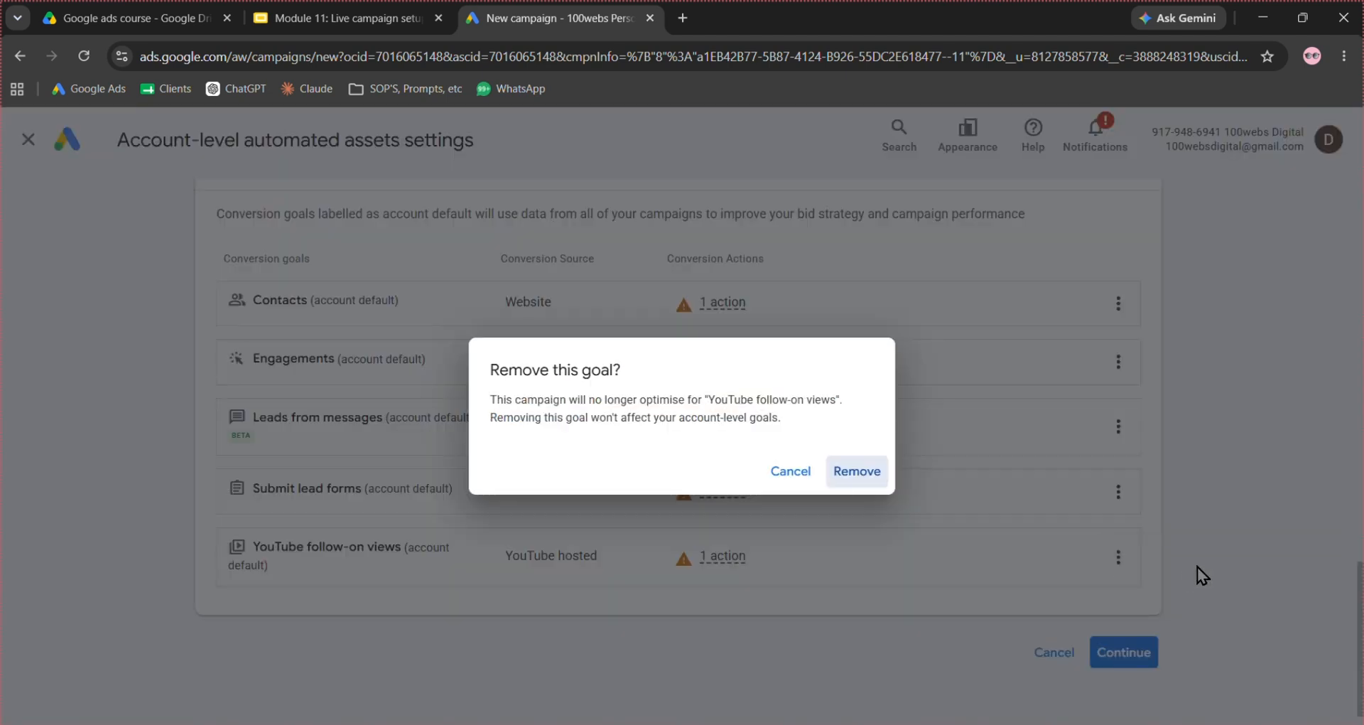
left_click(857, 472)
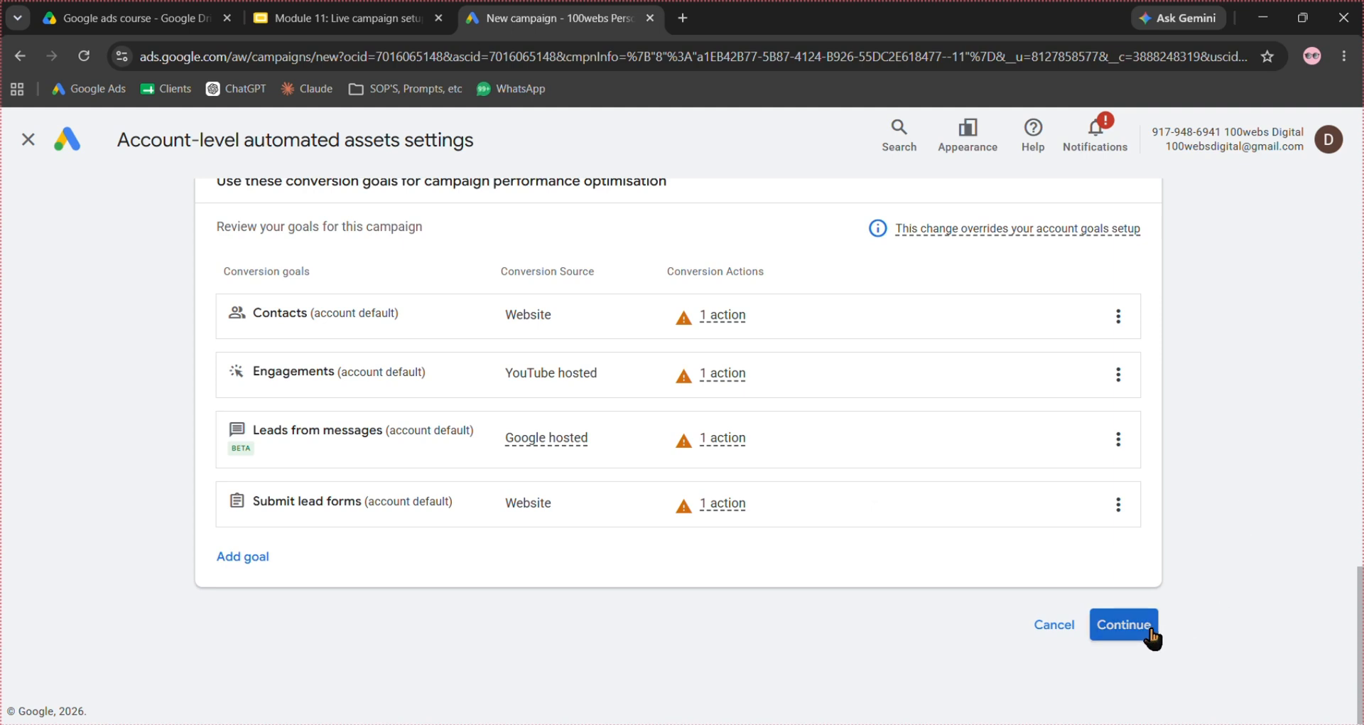
left_click(1124, 624)
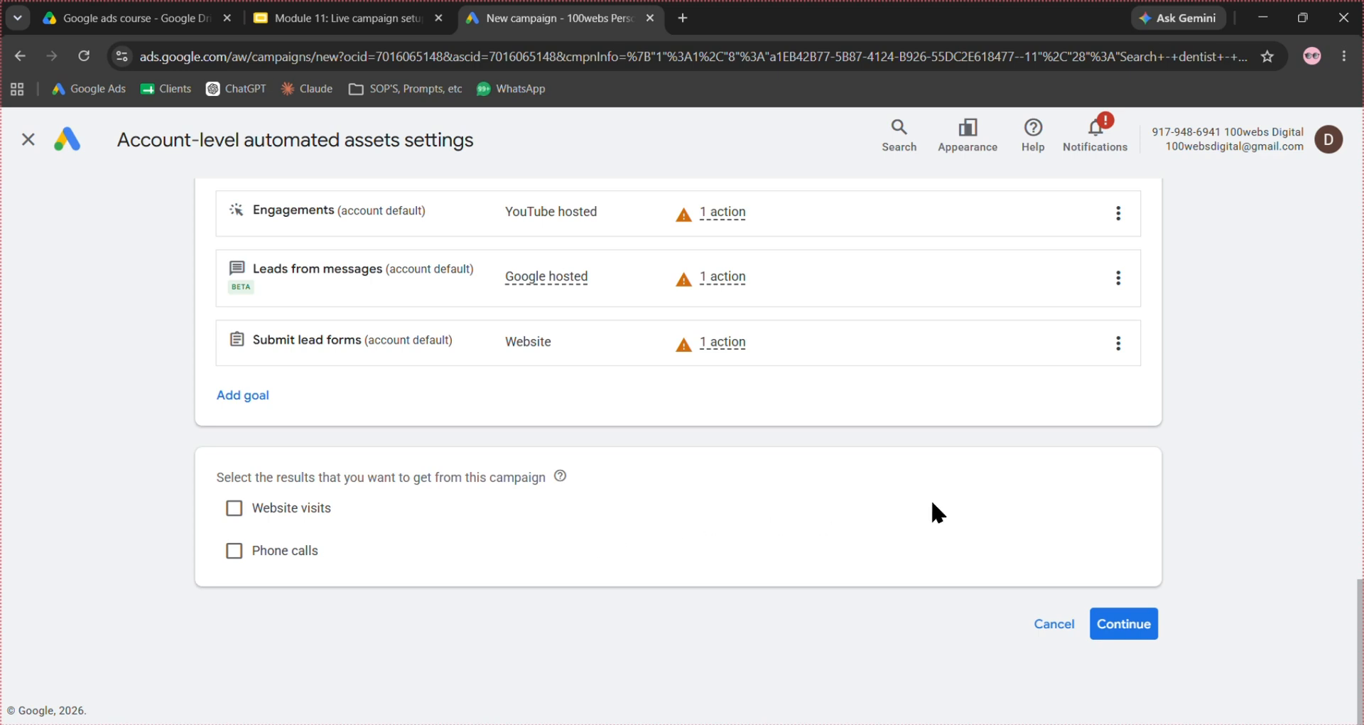
left_click(1119, 631)
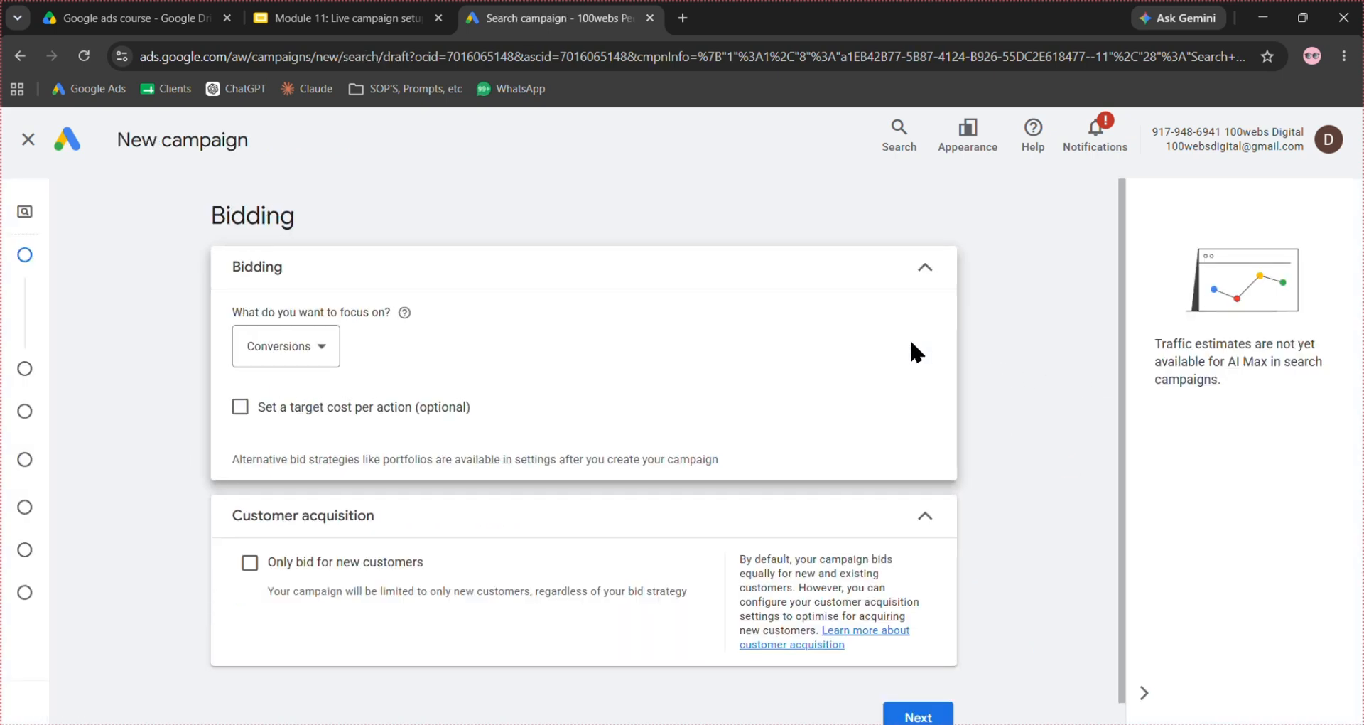
- Set the campaign's bidding focus to Clicks
mouse_move(7, 293)
left_click(301, 333)
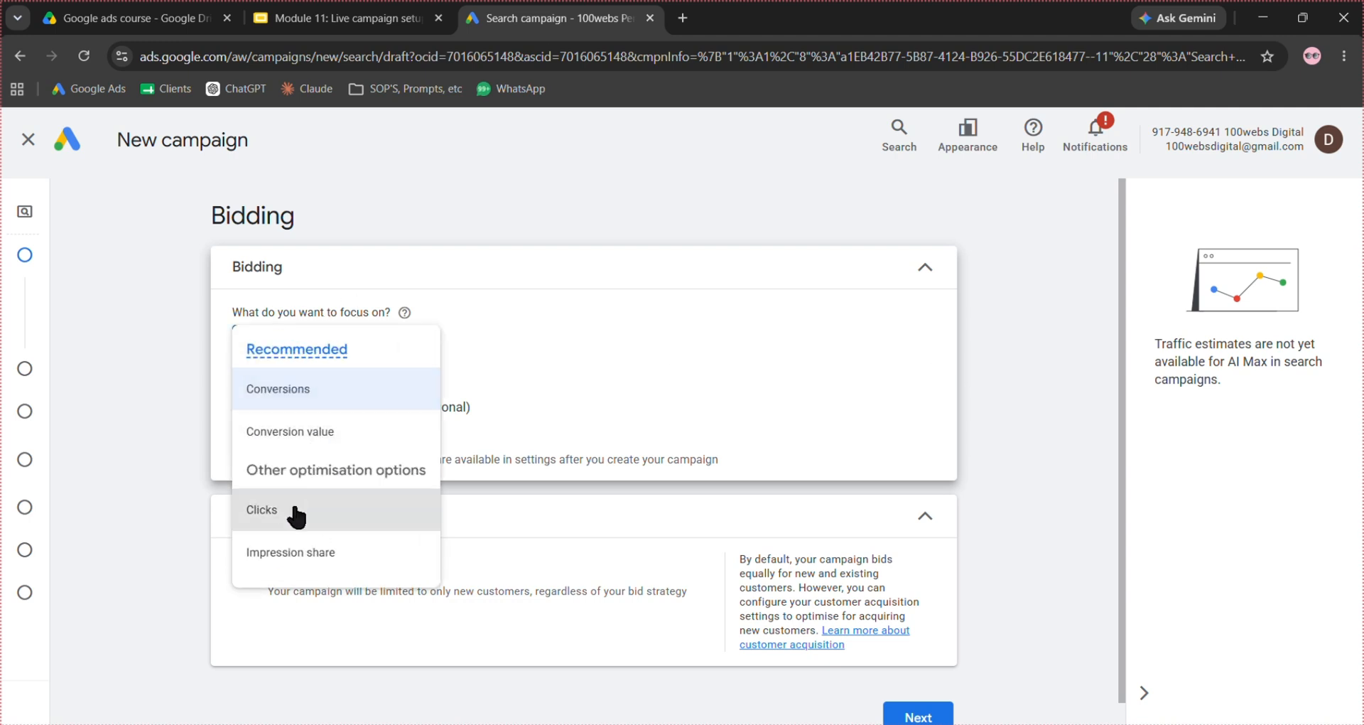
left_click(409, 511)
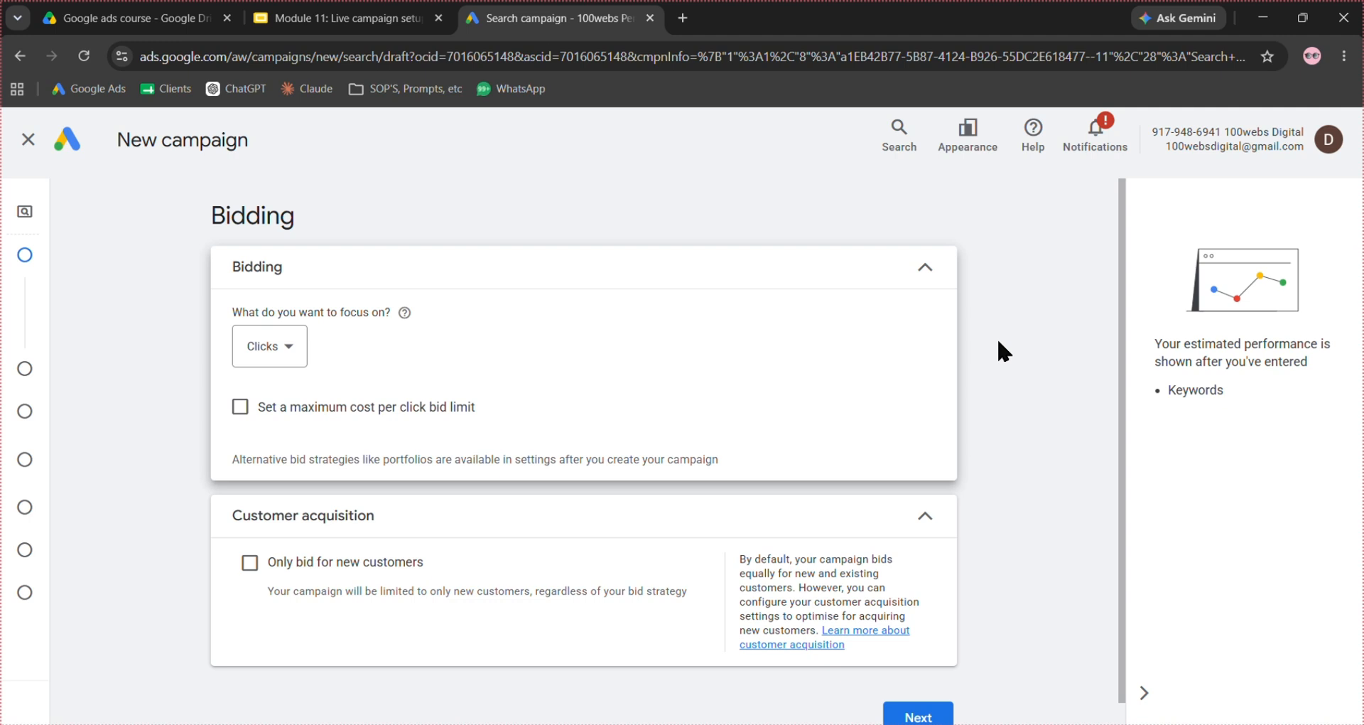
- Enable a maximum cost per click bid limit of US$0.39 and proceed to the campaign settings
scroll(953, 363, "down", 1)
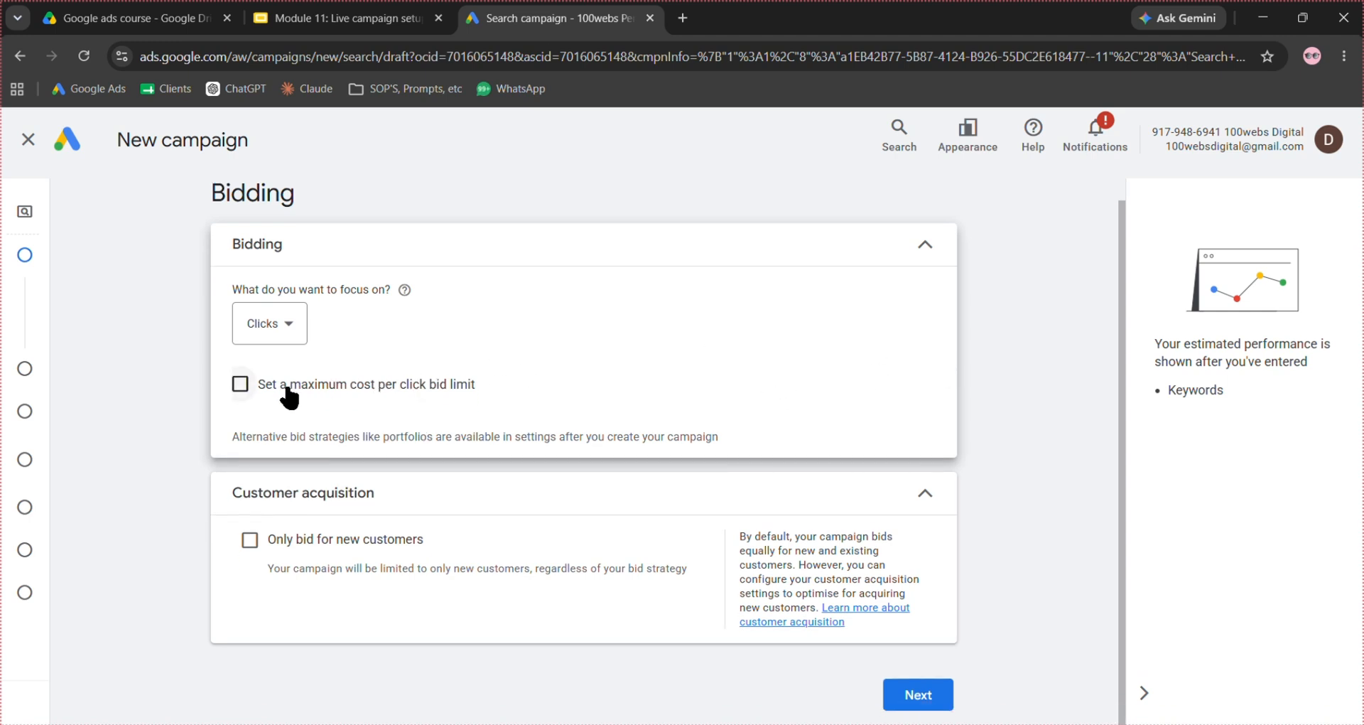
left_click(243, 388)
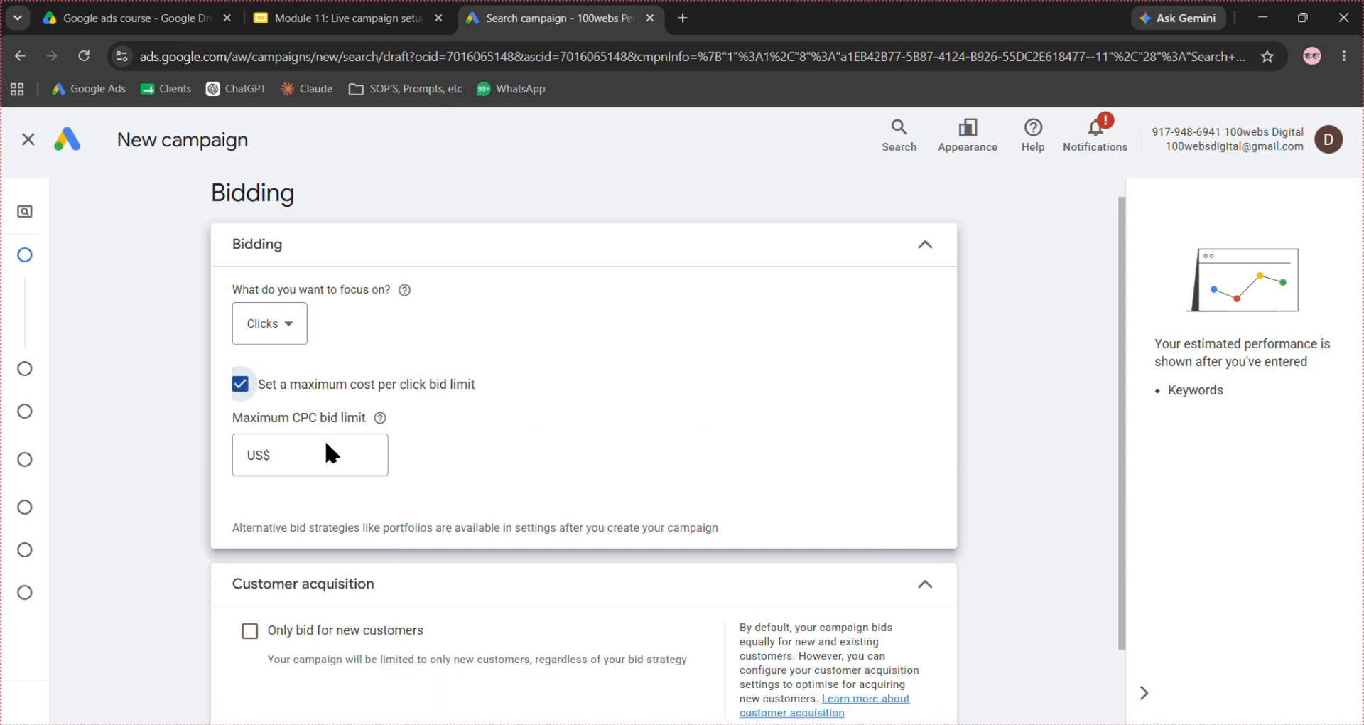
left_click(332, 457)
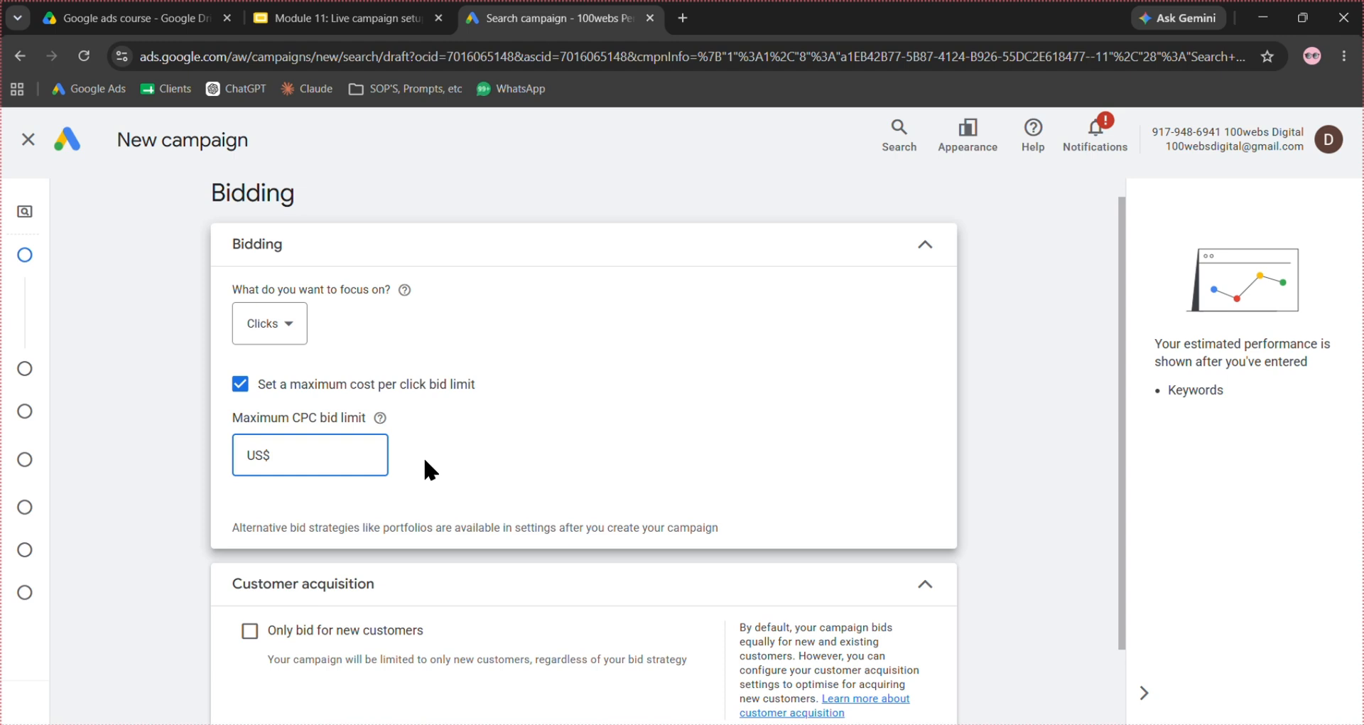
type("0.39")
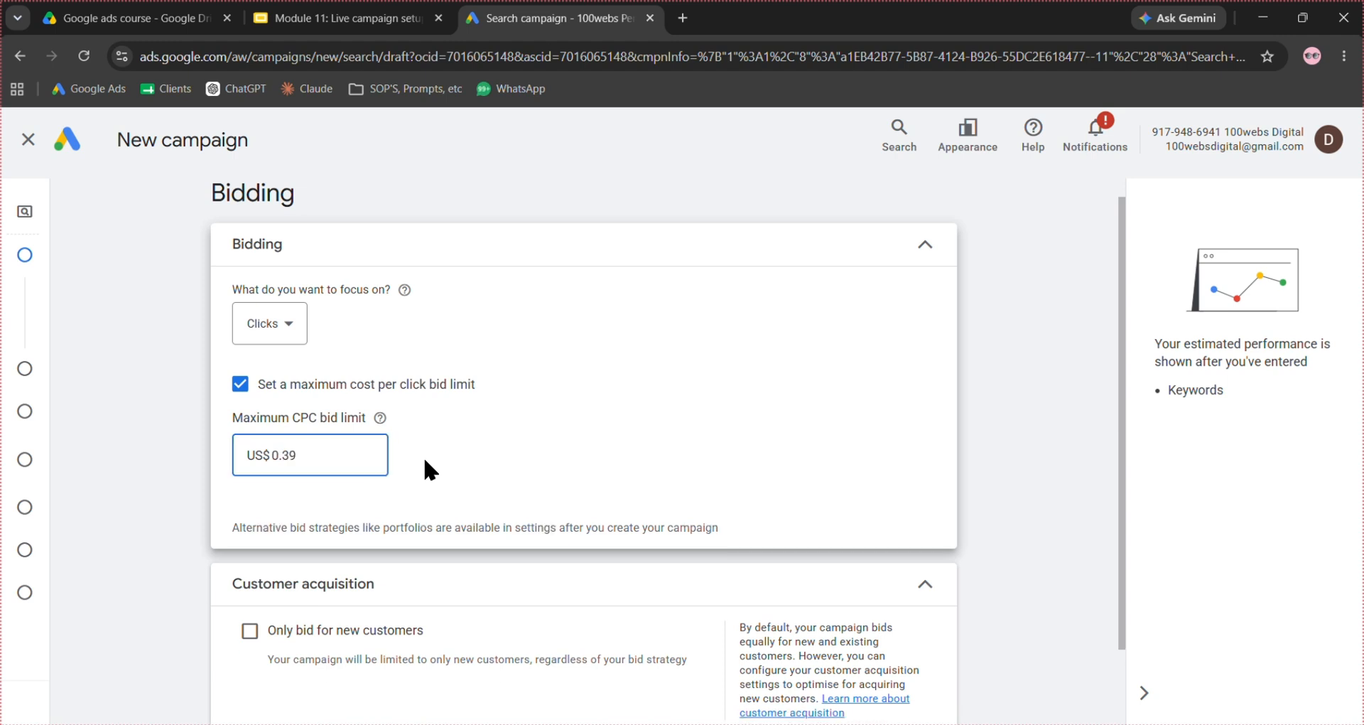
left_click(694, 461)
scroll(694, 460, "down", 1)
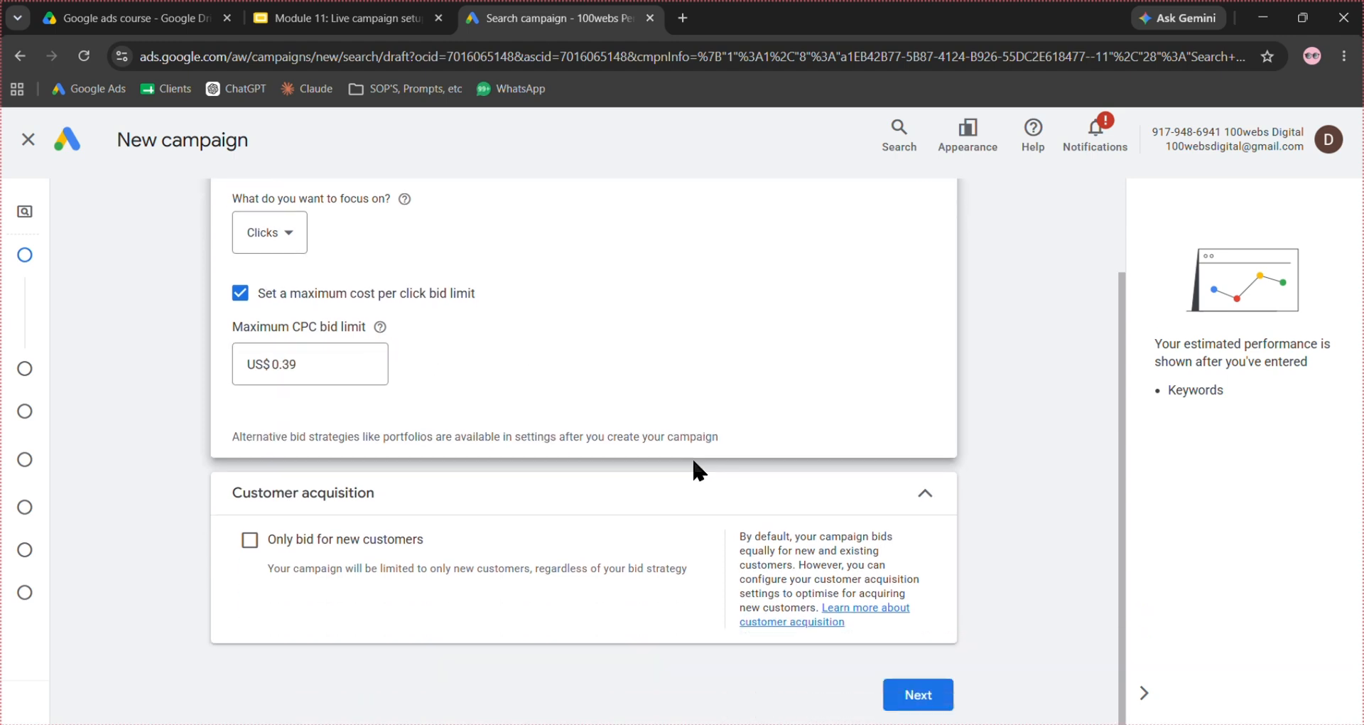
left_click(913, 705)
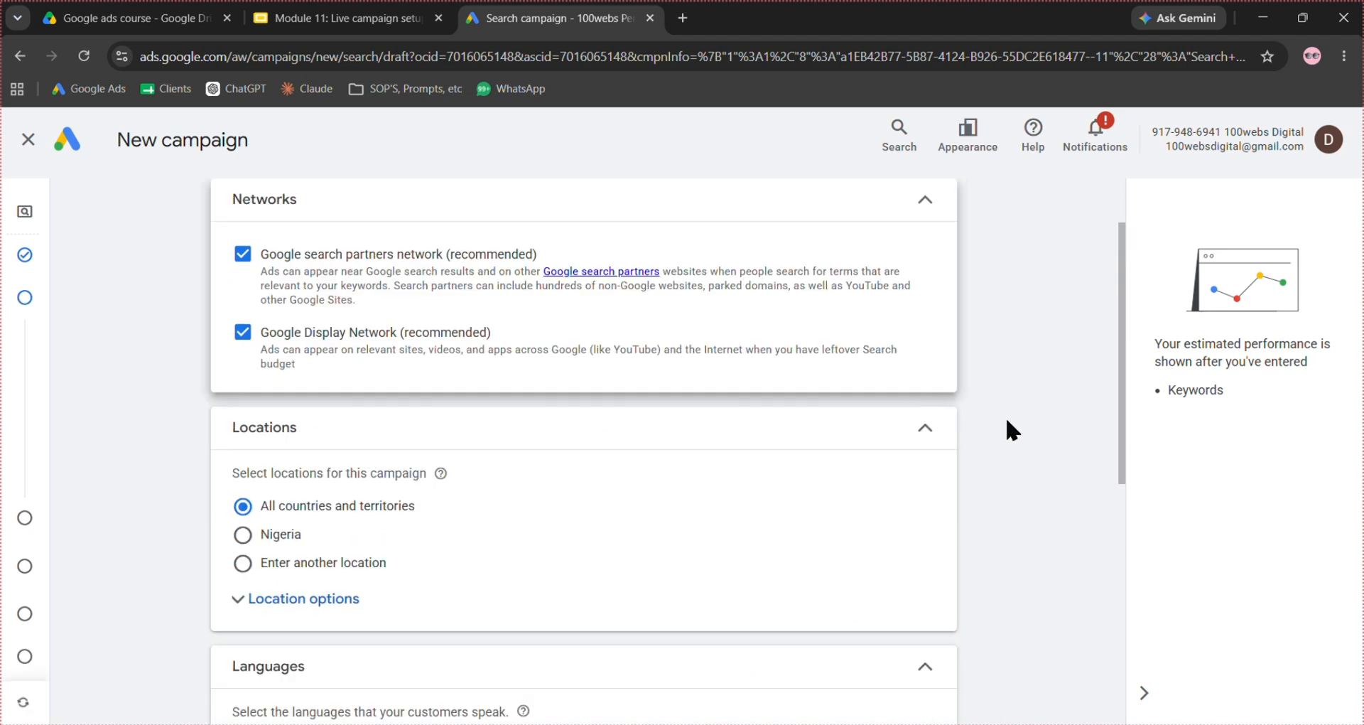
- Opt the campaign out of both the Google search partners network and the Google Display Network
scroll(1007, 422, "up", 1)
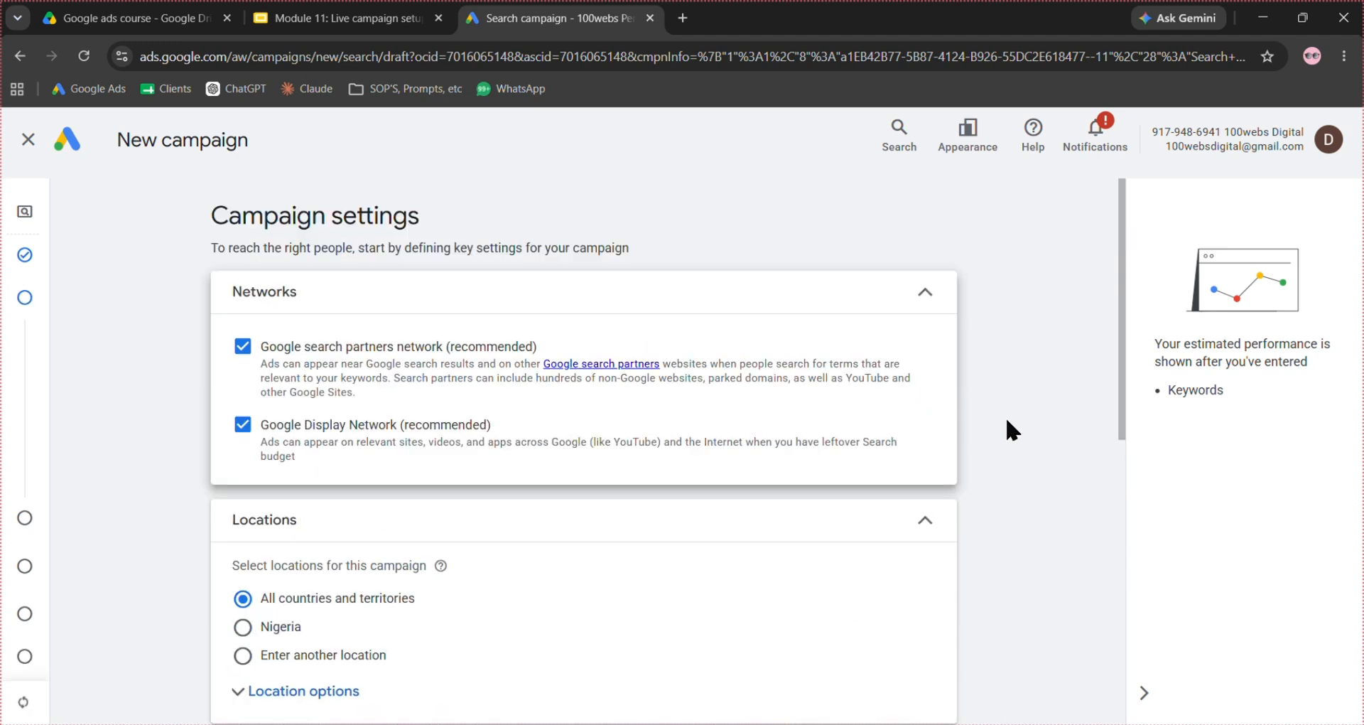
left_click(242, 346)
left_click(244, 425)
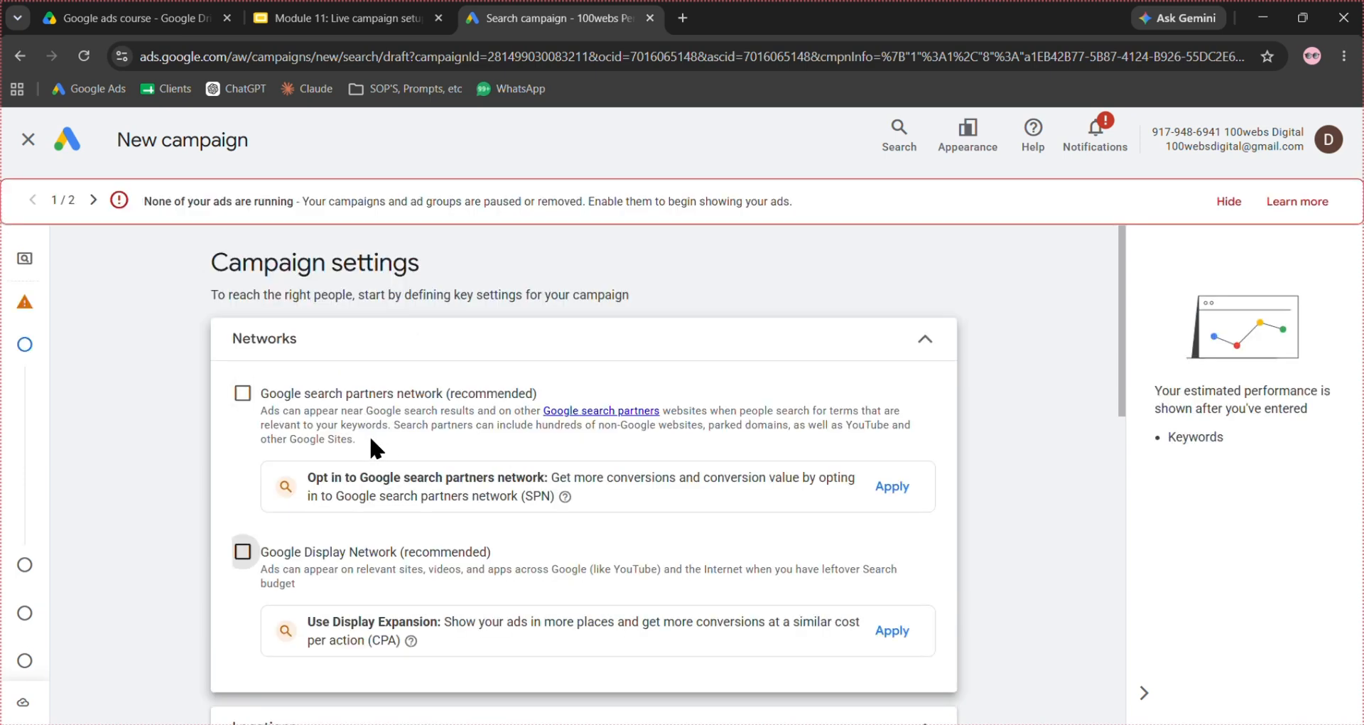
left_click_drag(370, 438, 267, 423)
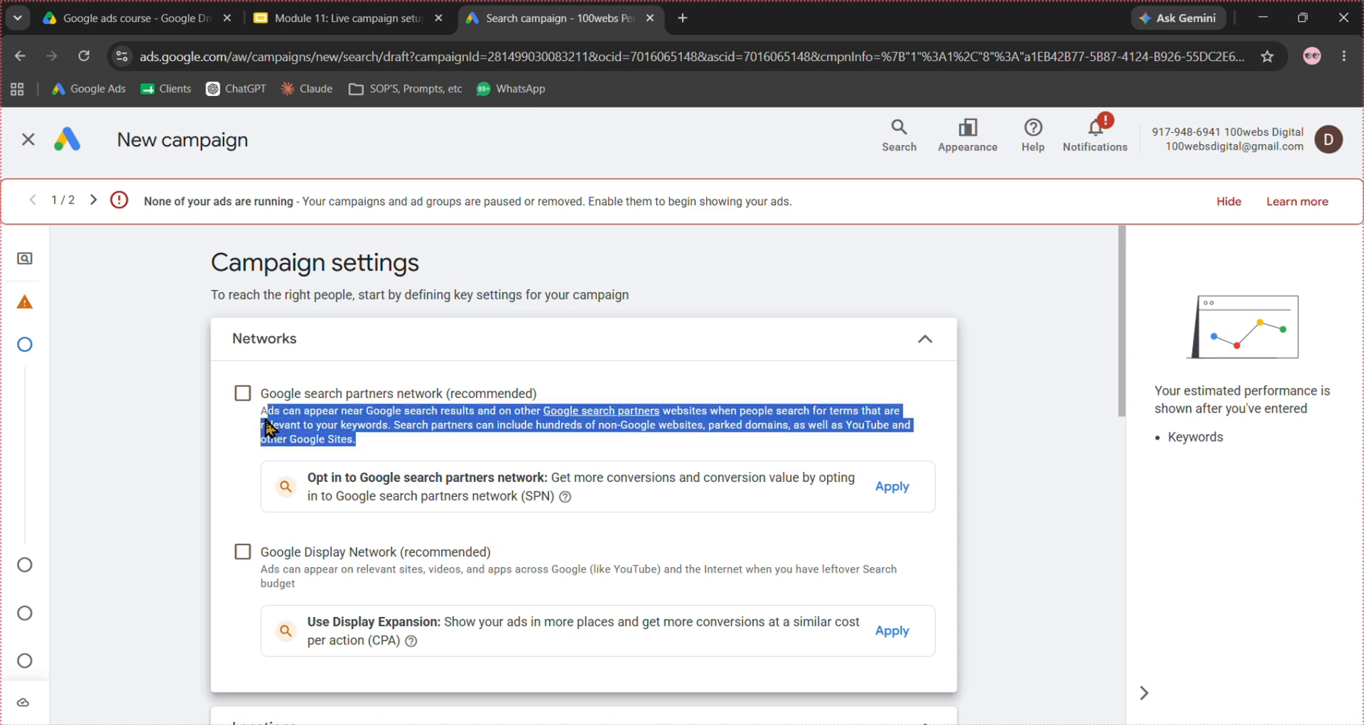
left_click(333, 430)
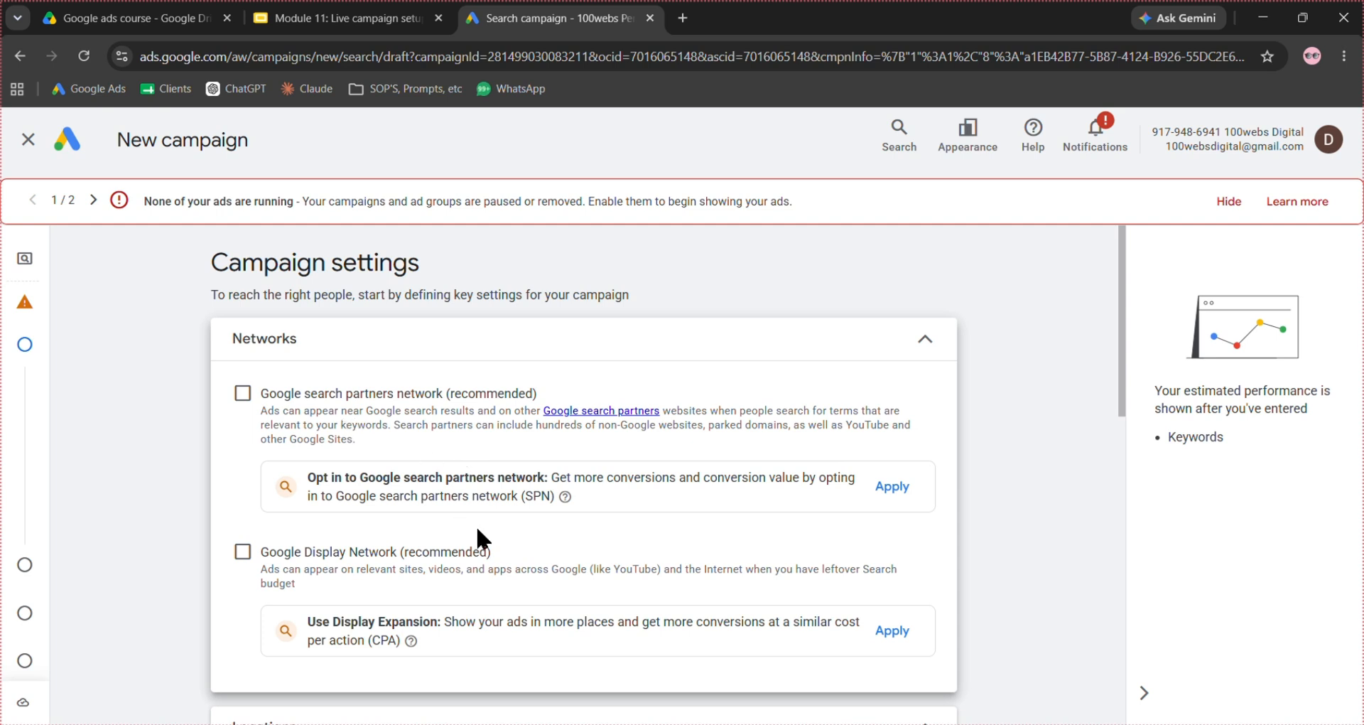
- Target a specific location instead of all countries by including the city of Lagos, Lagos, Nigeria
scroll(543, 531, "down", 1)
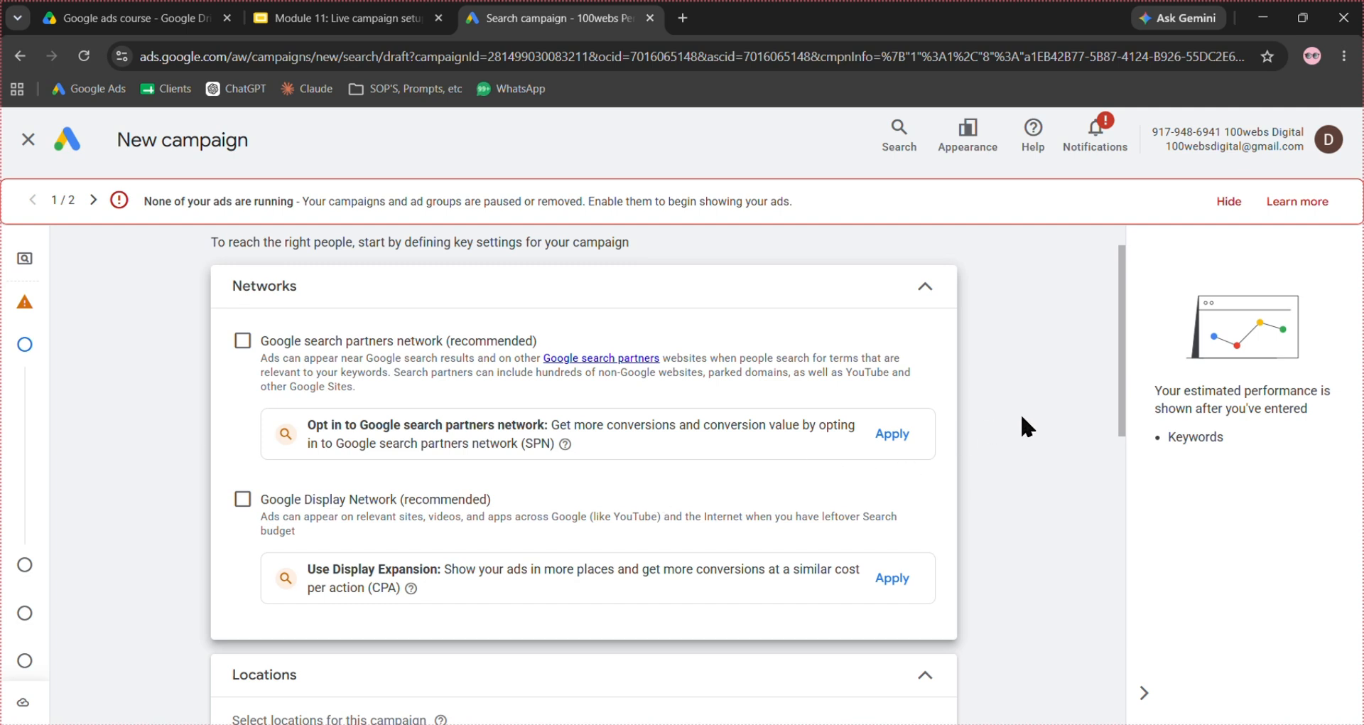
scroll(1022, 417, "down", 1)
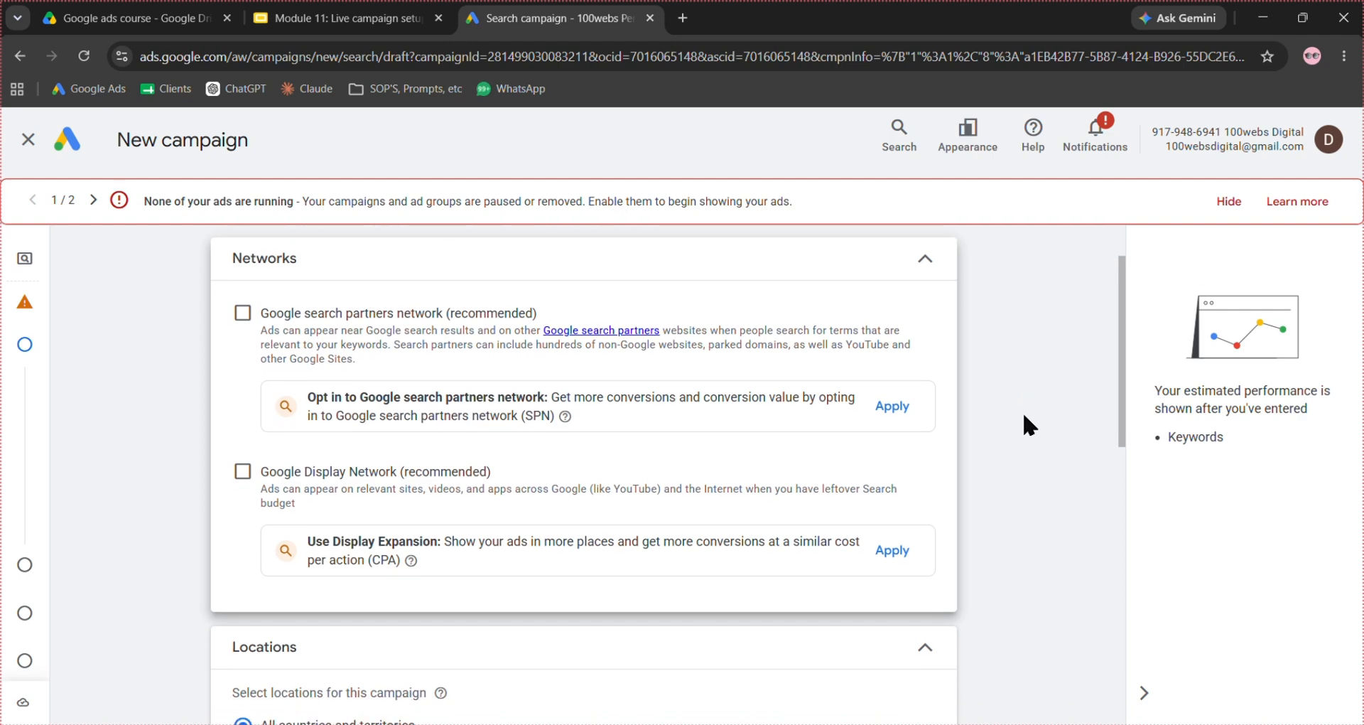
scroll(1024, 418, "down", 4)
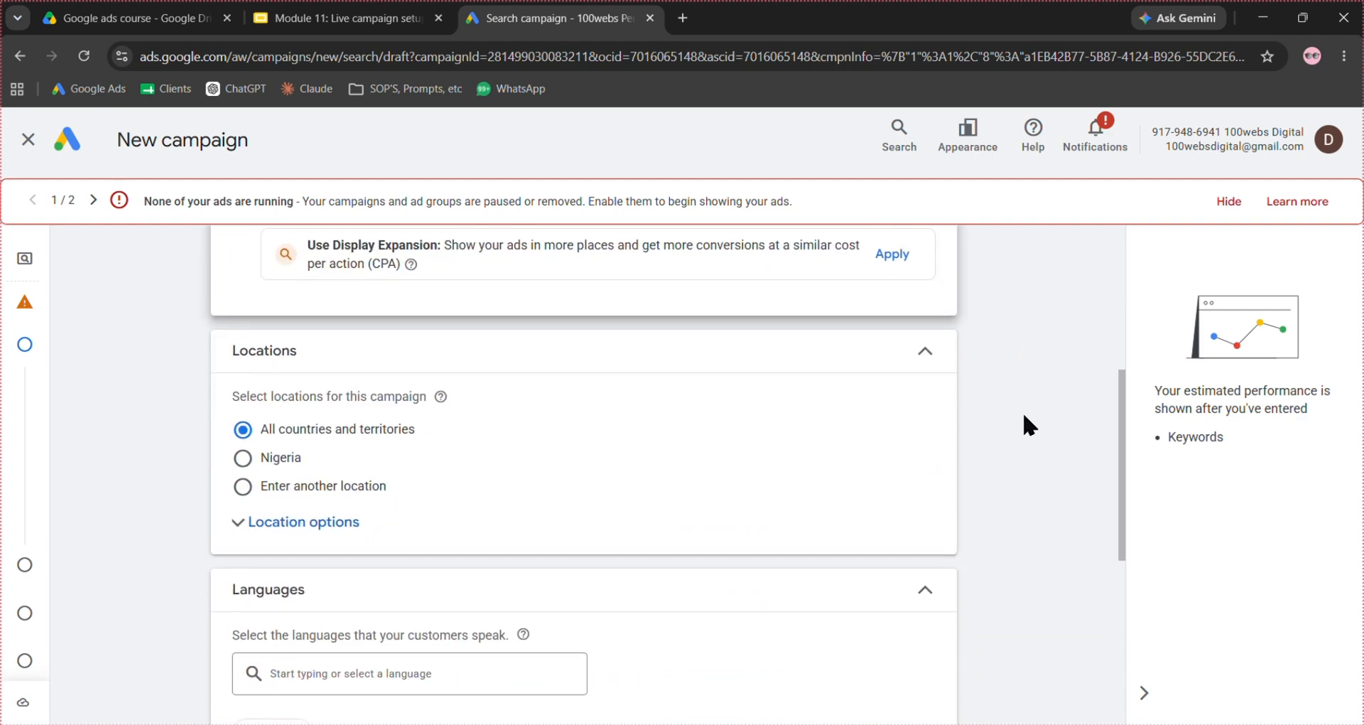
scroll(1021, 412, "down", 1)
left_click(242, 432)
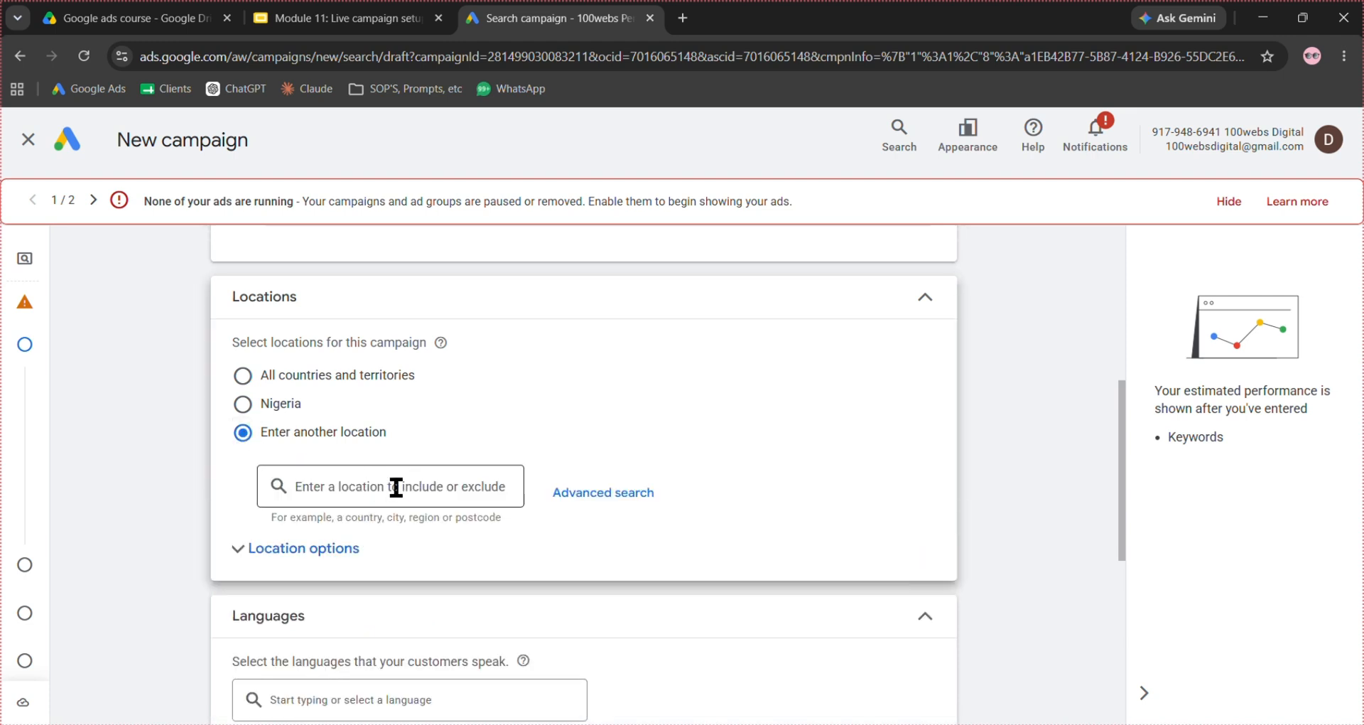
left_click(397, 487)
type("lagos")
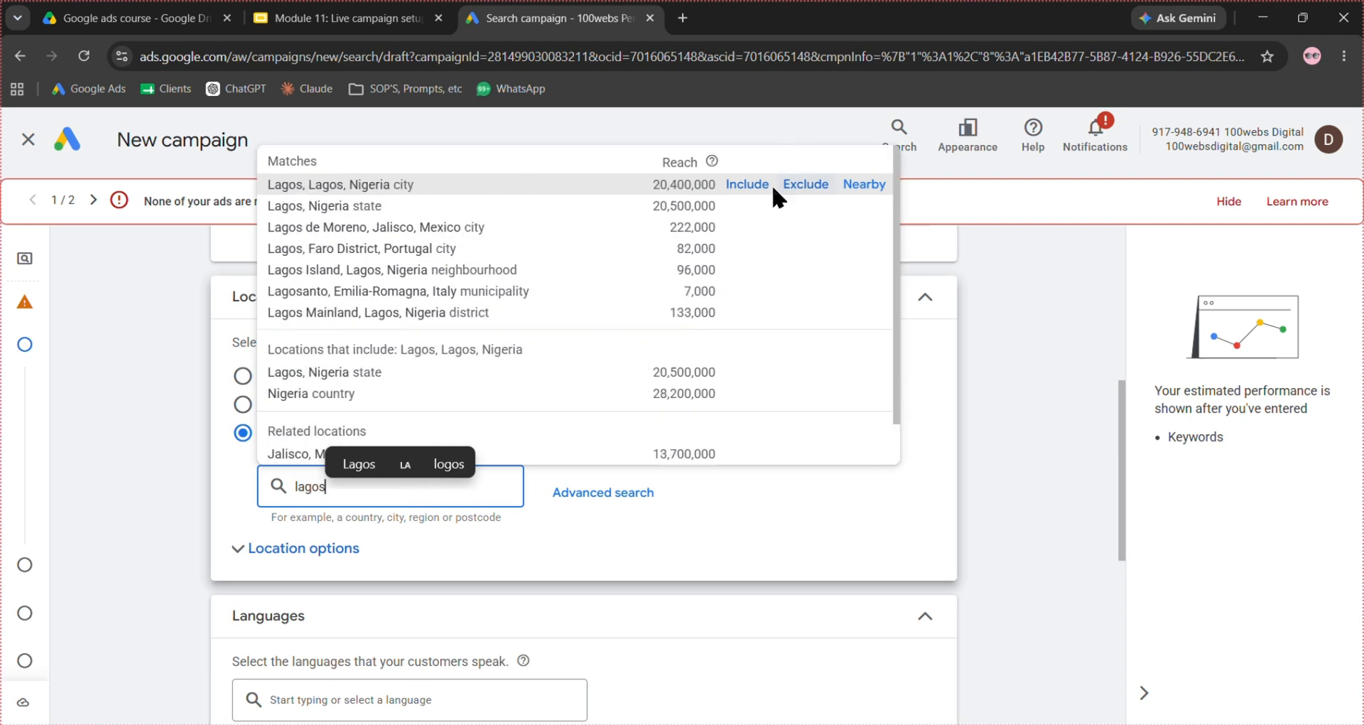
left_click(758, 184)
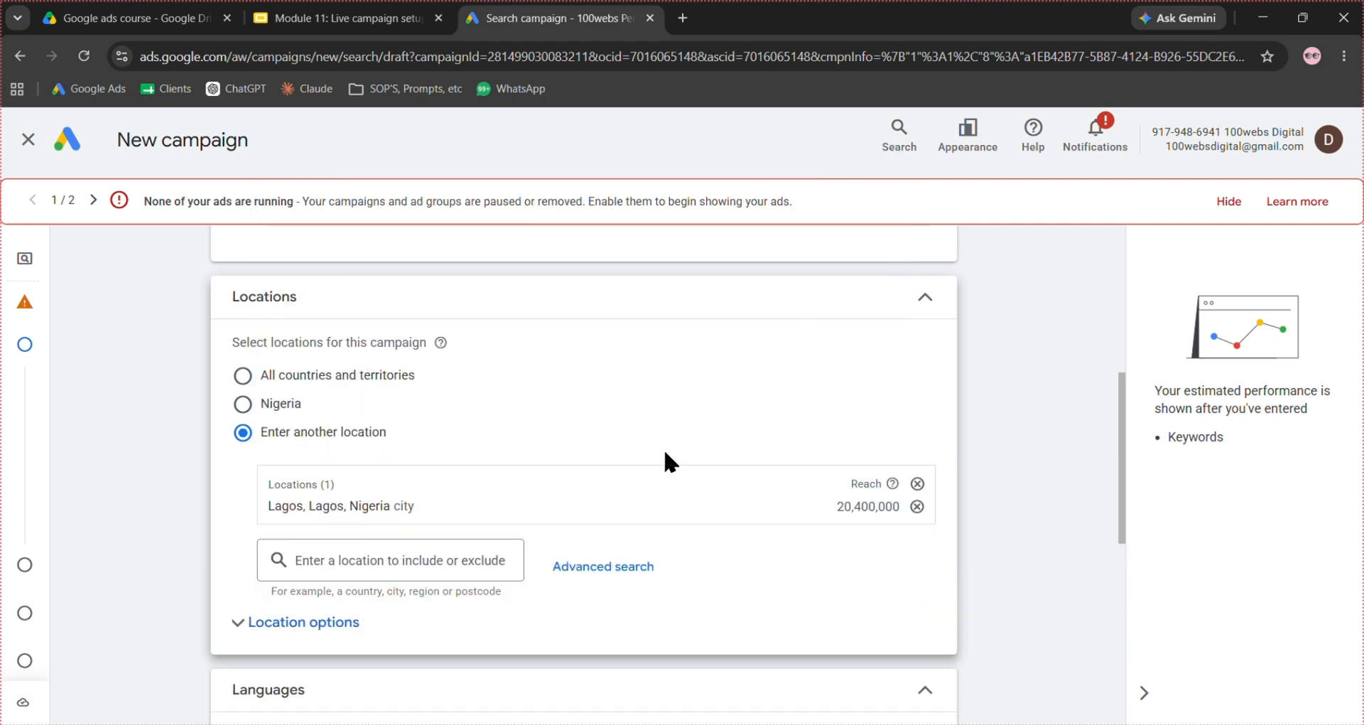
- Restrict the location options to Presence: People in or regularly in your included locations
scroll(608, 488, "down", 1)
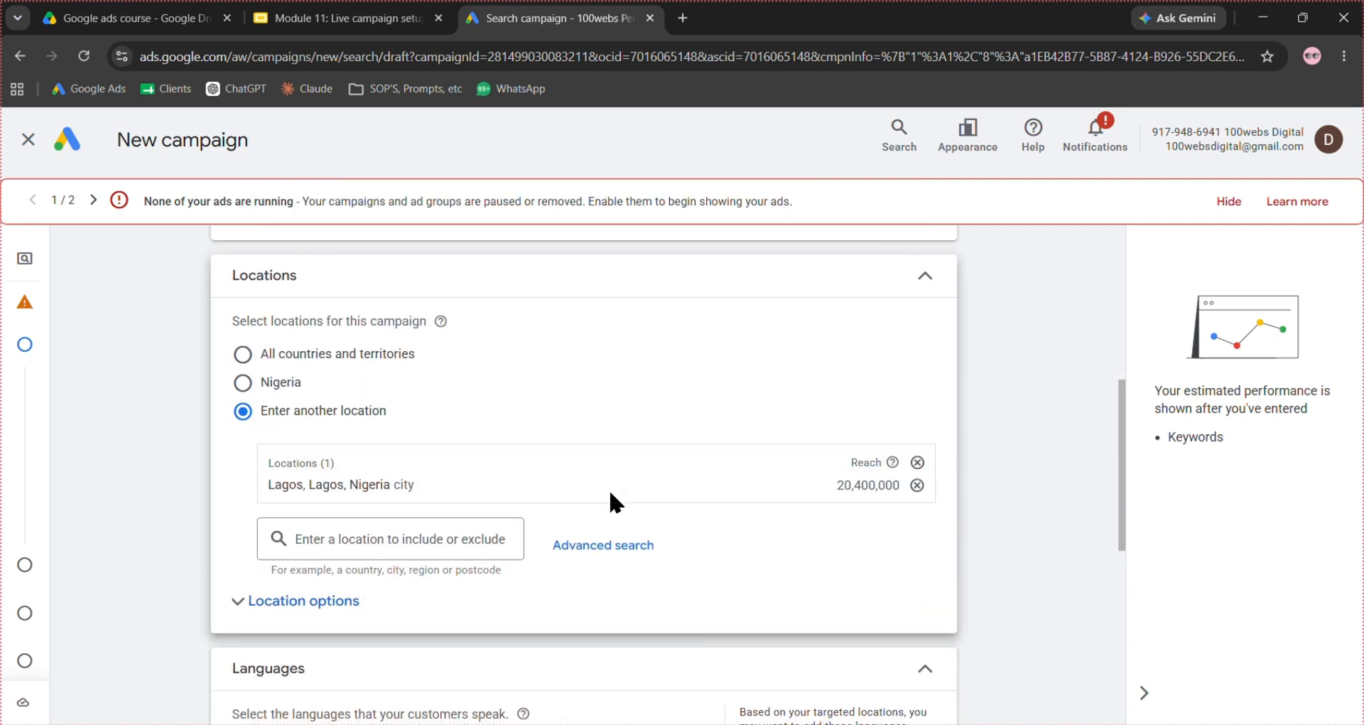
left_click(293, 593)
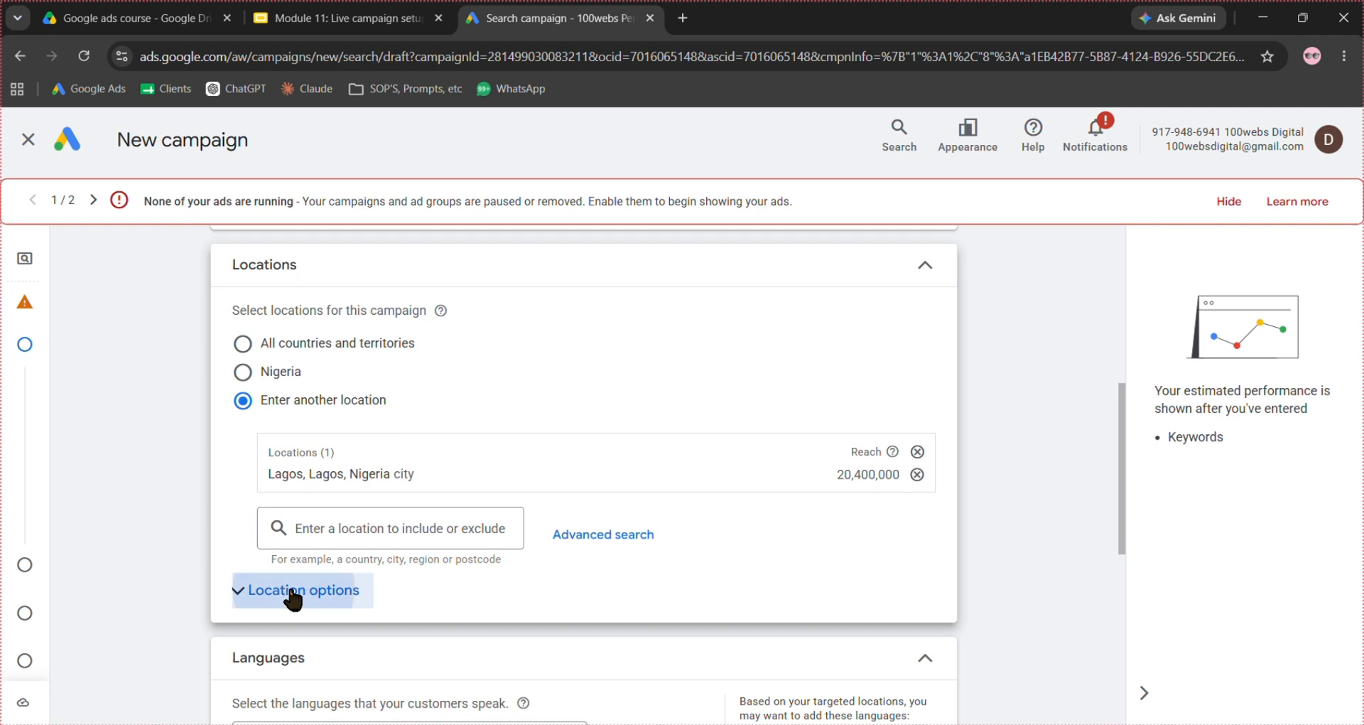
scroll(546, 442, "down", 3)
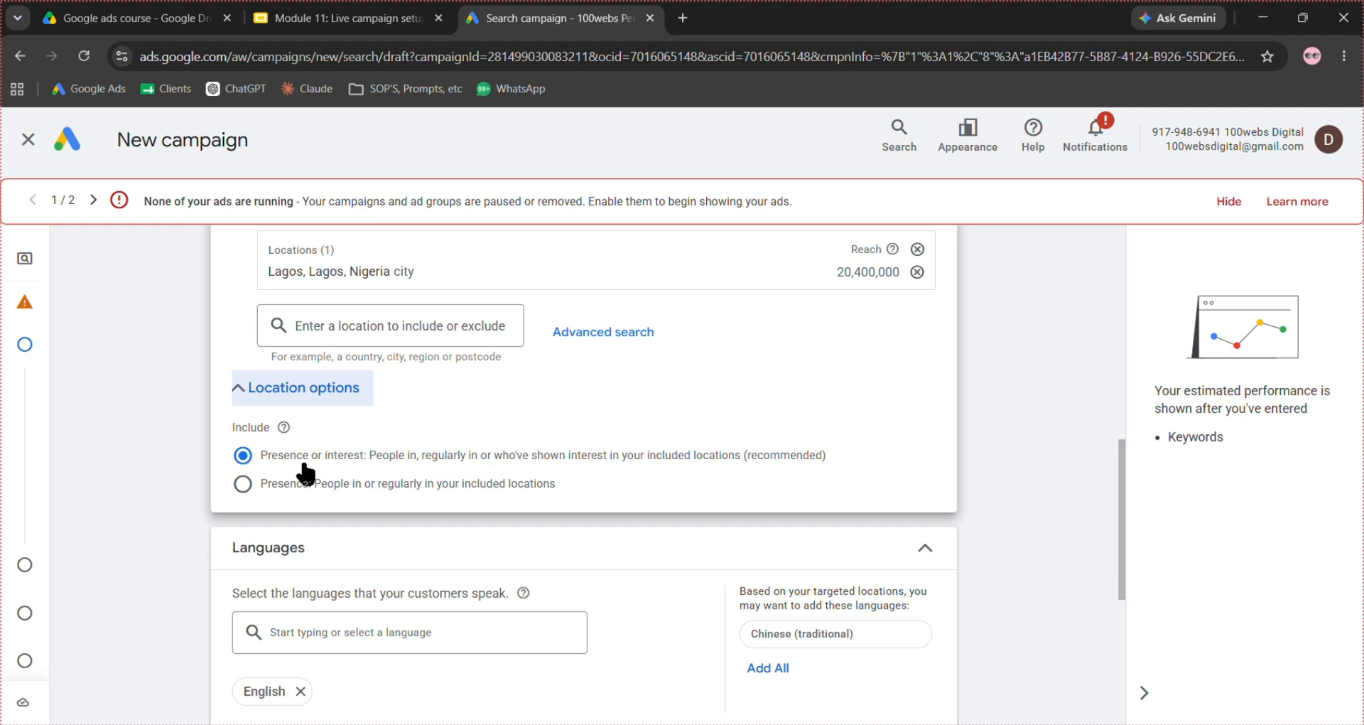
left_click(243, 484)
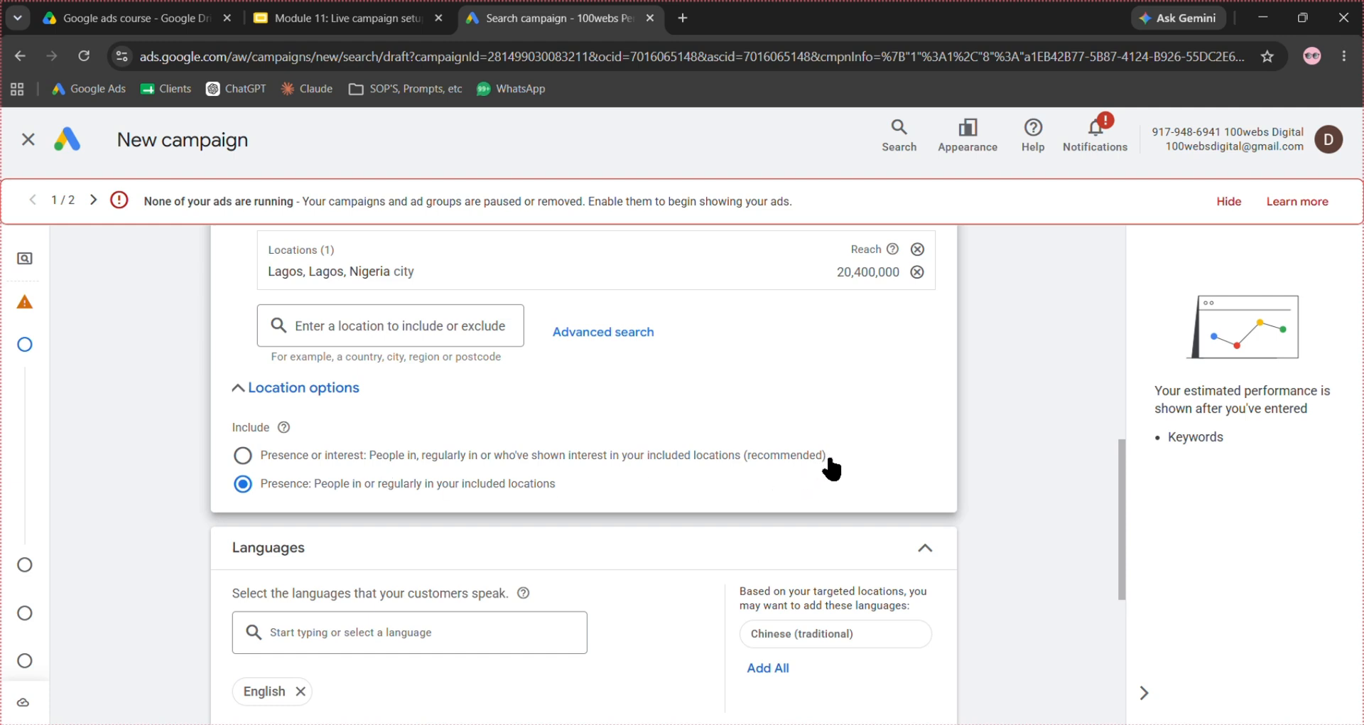
left_click_drag(830, 461, 234, 456)
left_click(243, 484)
- Review the language and EU political ads settings, and examine the suggested audience segments and their targeting setting
scroll(627, 467, "down", 1)
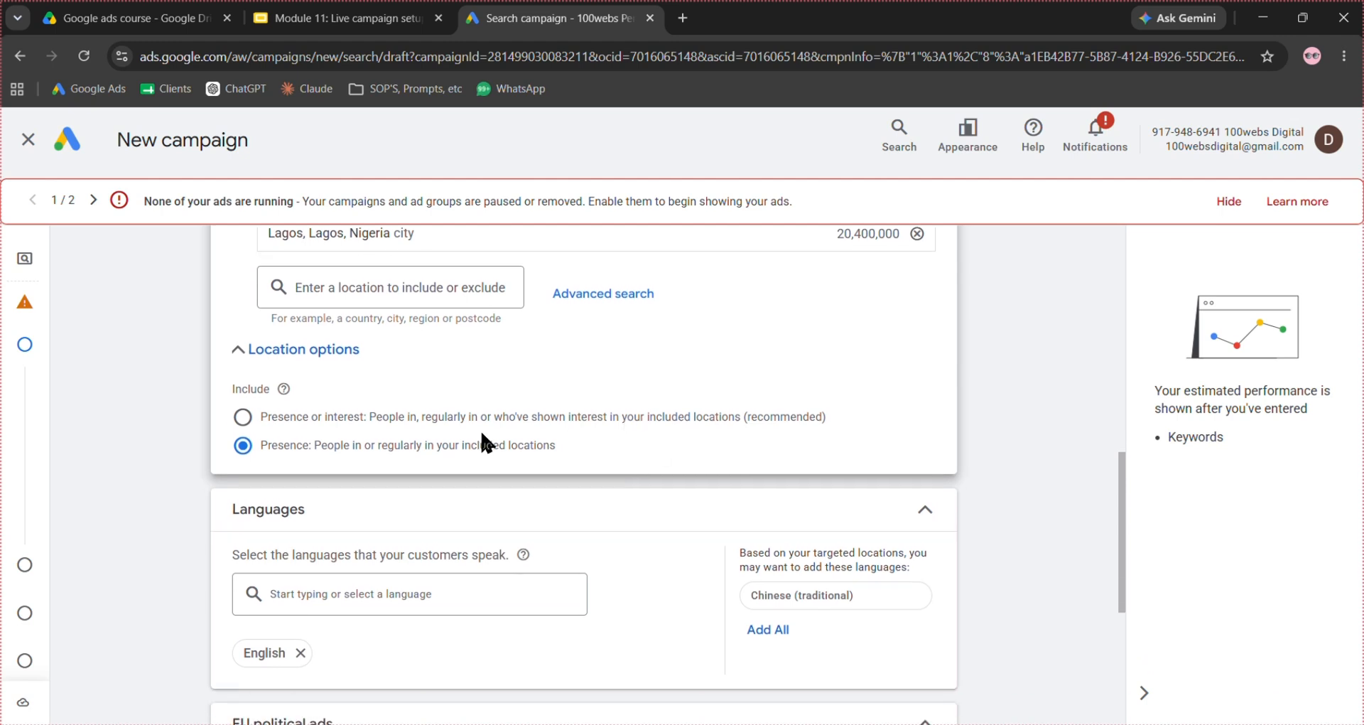
scroll(601, 448, "down", 1)
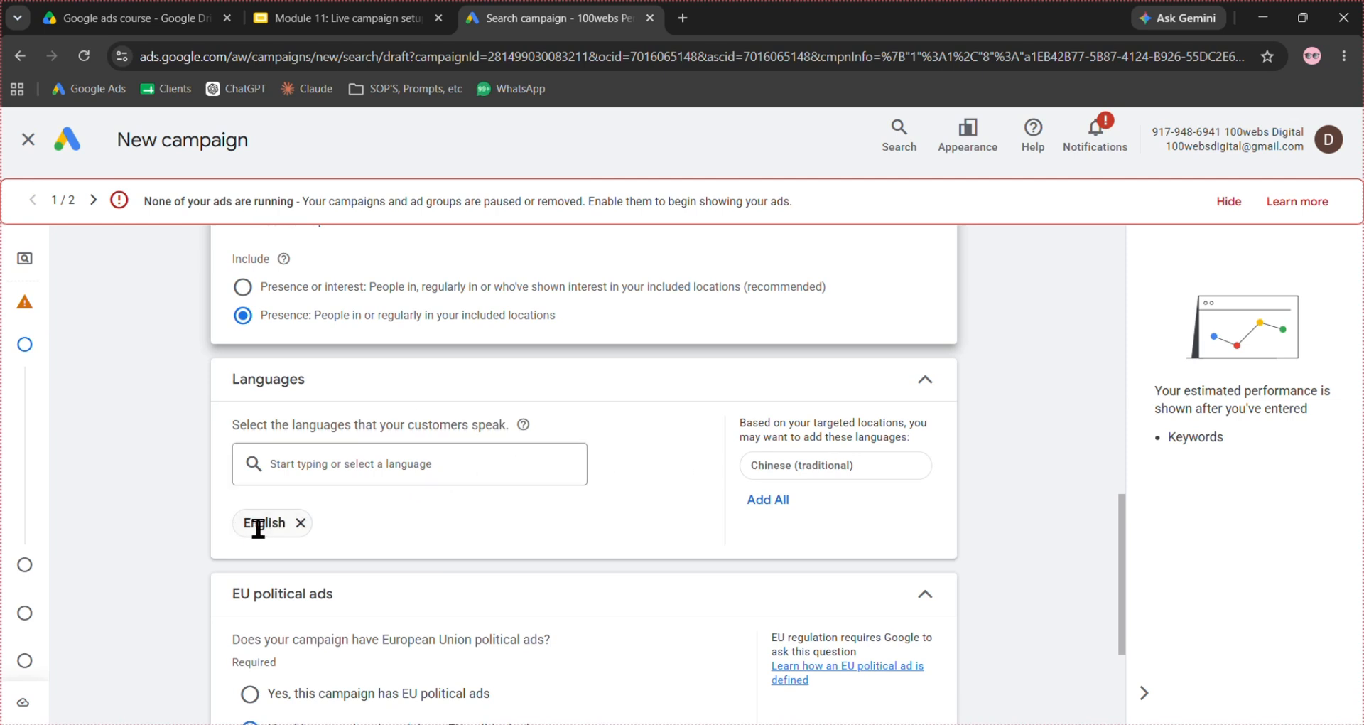
scroll(638, 498, "down", 3)
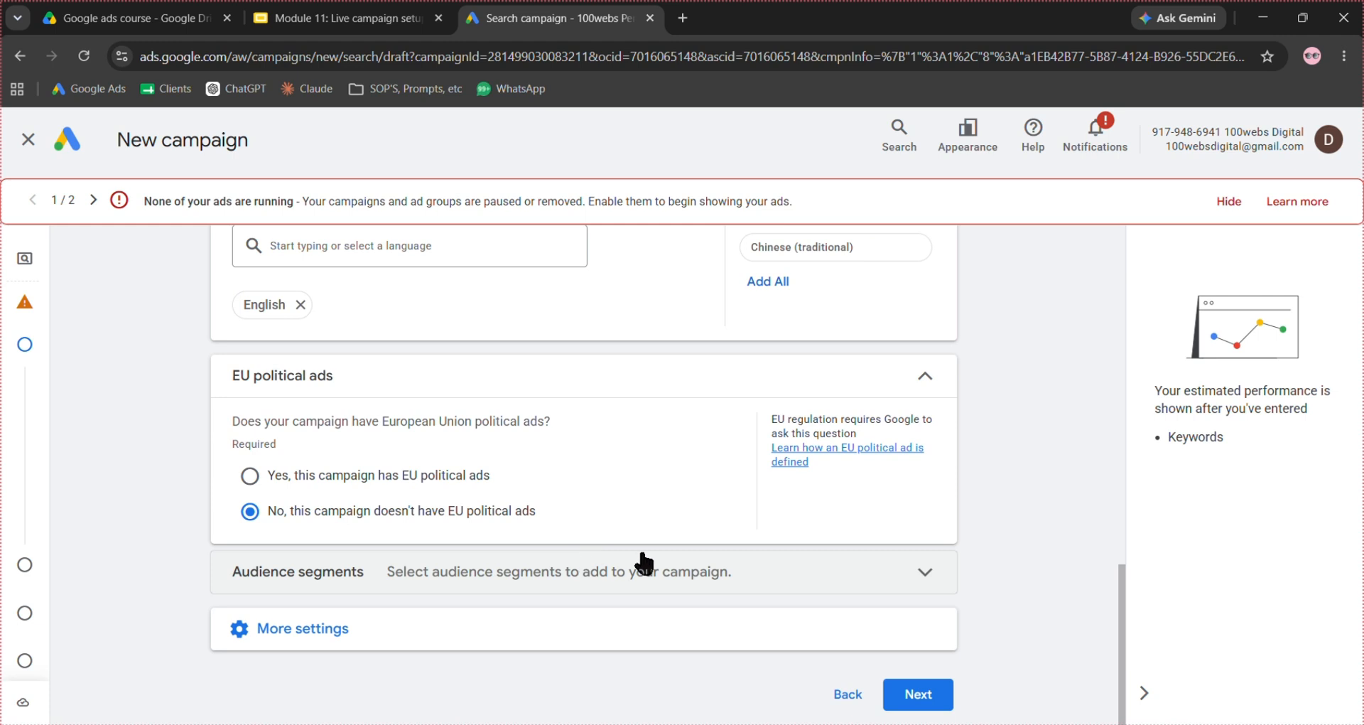
left_click(698, 568)
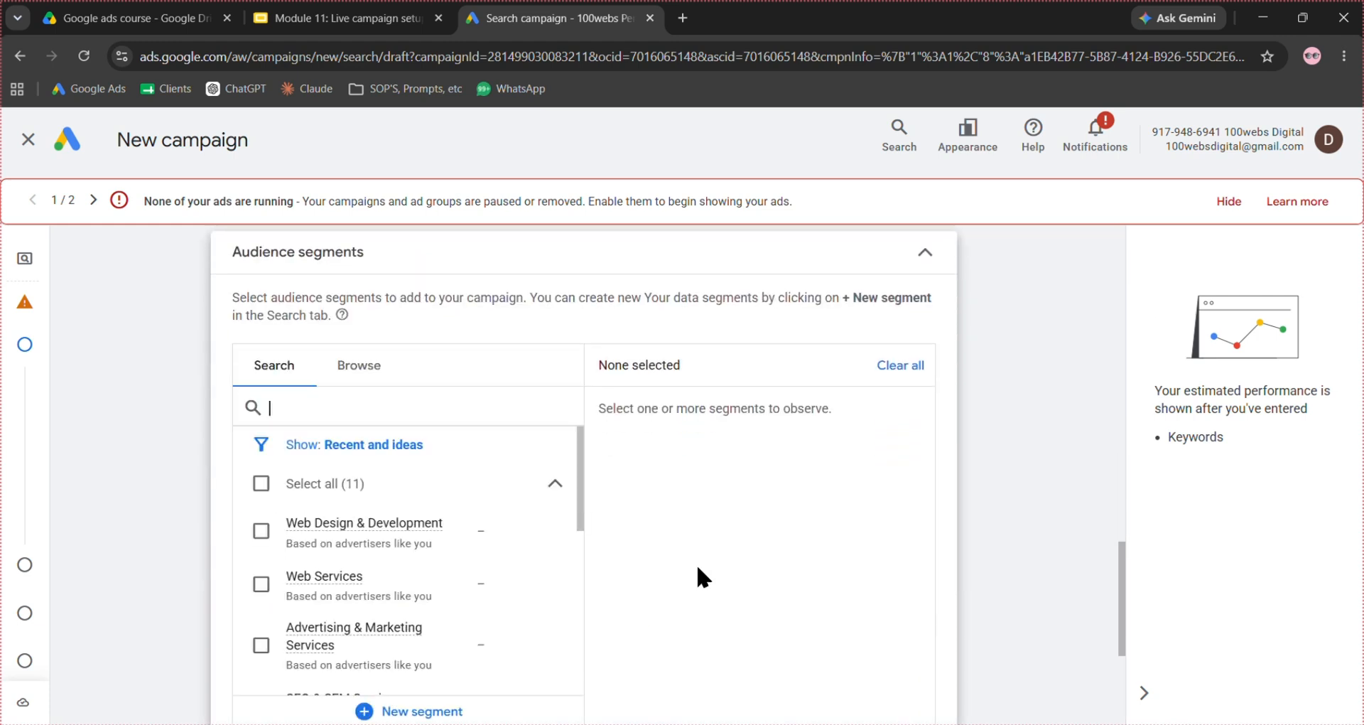
scroll(698, 569, "down", 1)
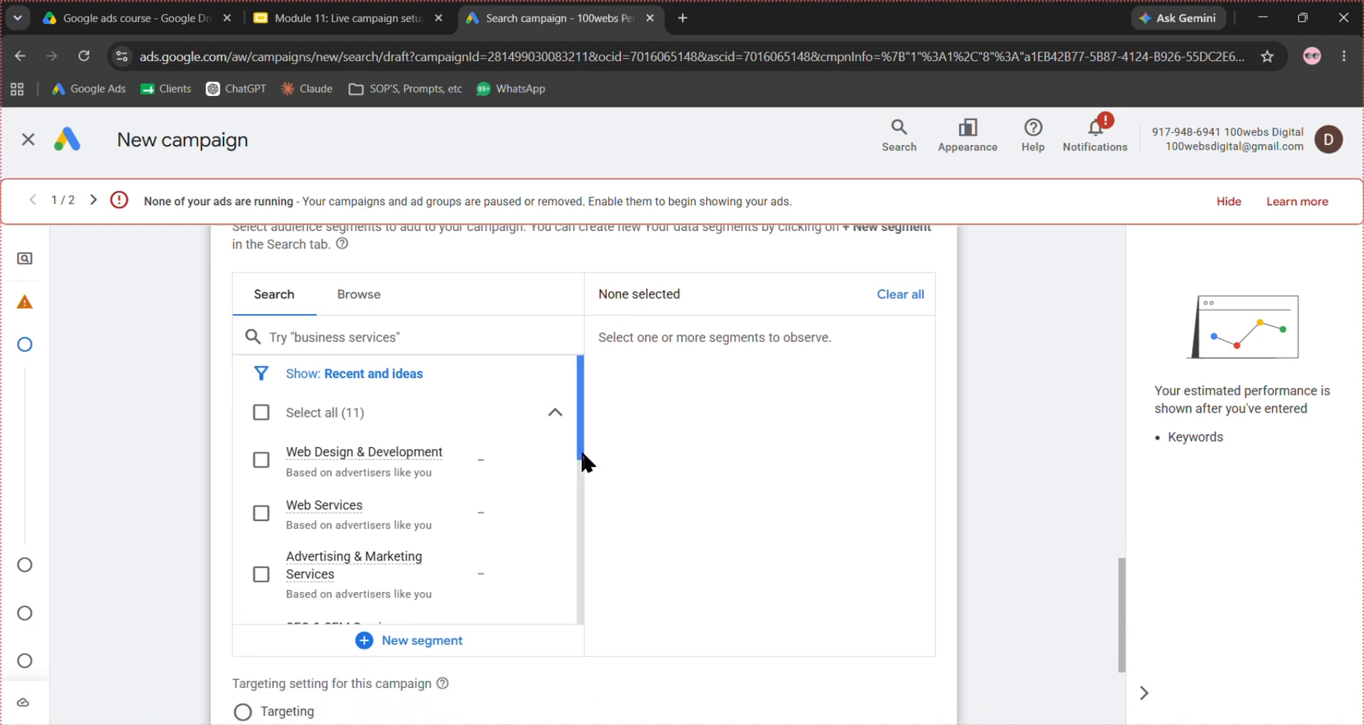
left_click_drag(580, 451, 584, 629)
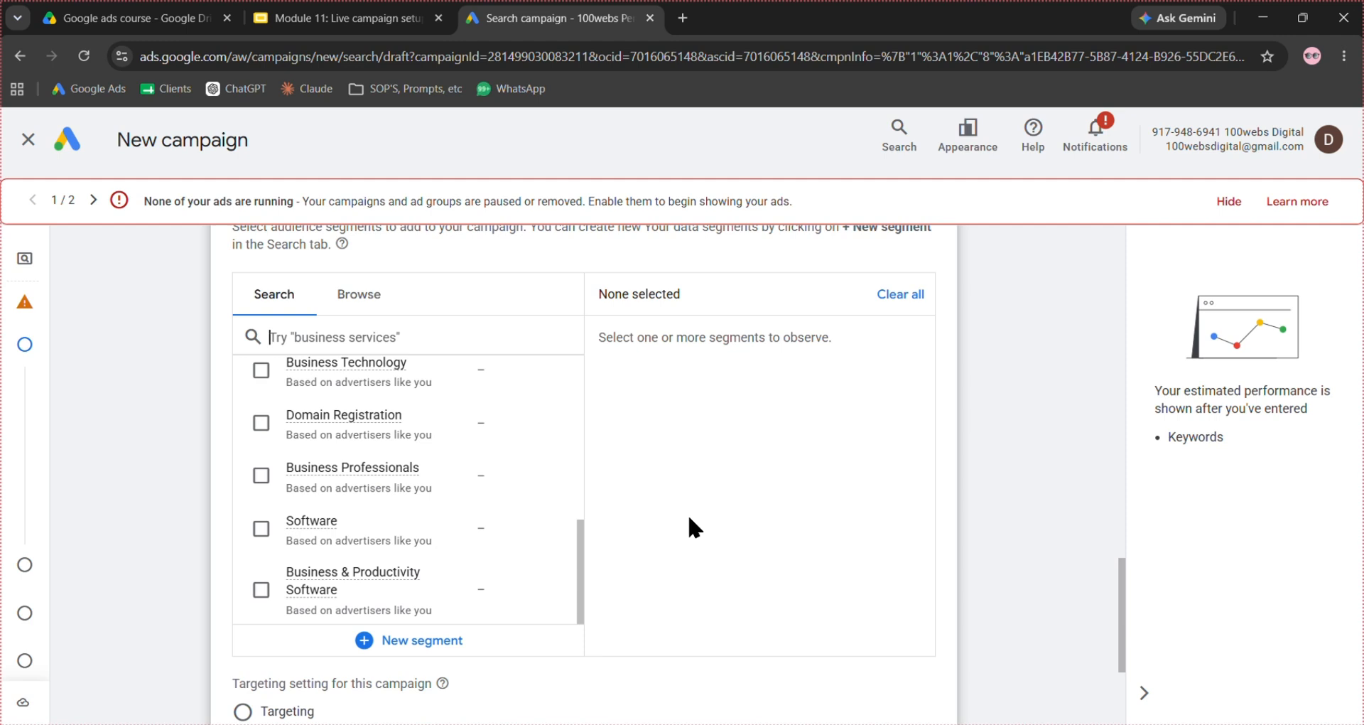
scroll(688, 513, "down", 1)
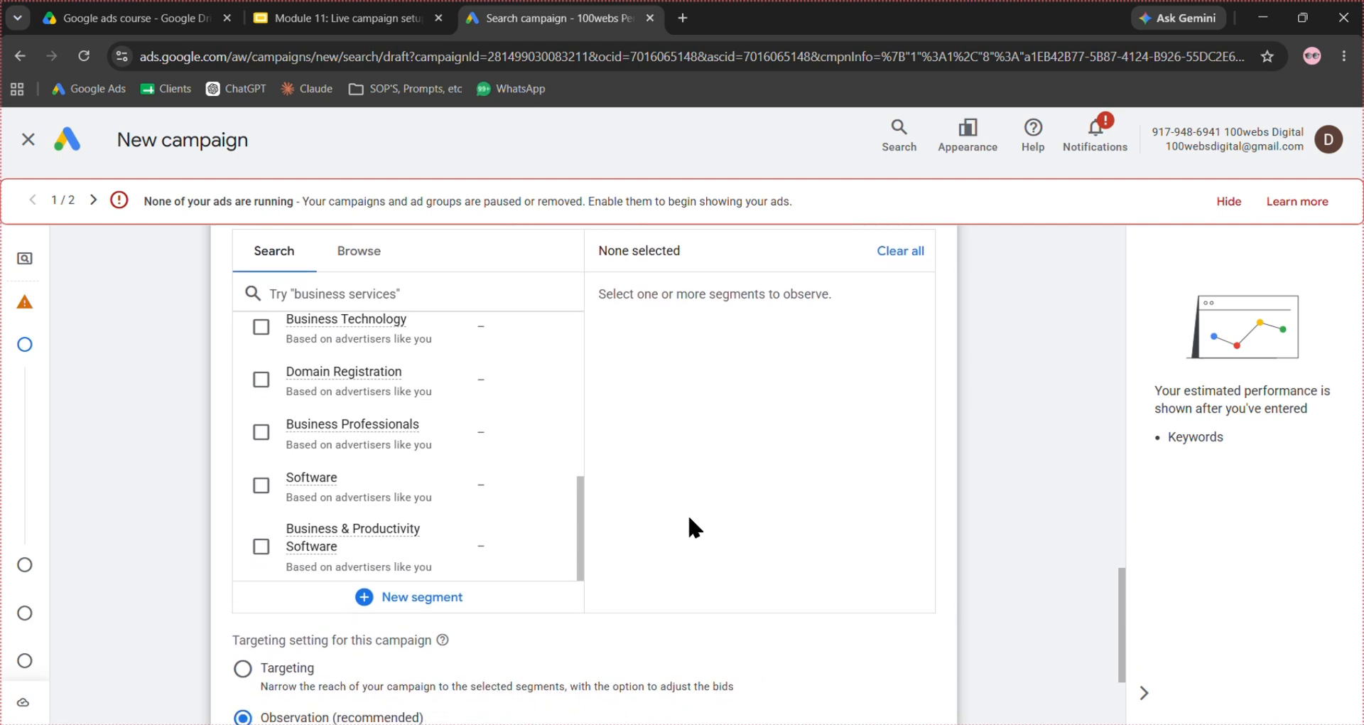
scroll(688, 513, "down", 1)
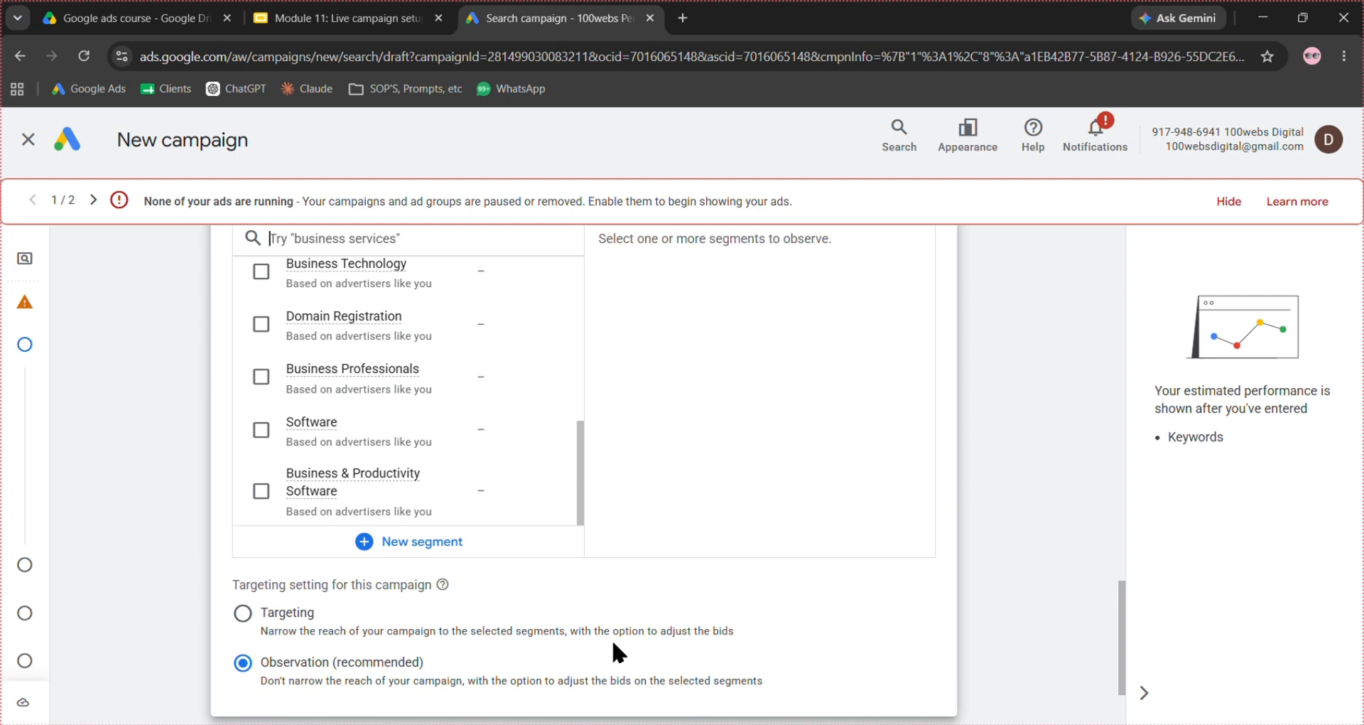
scroll(819, 588, "up", 2)
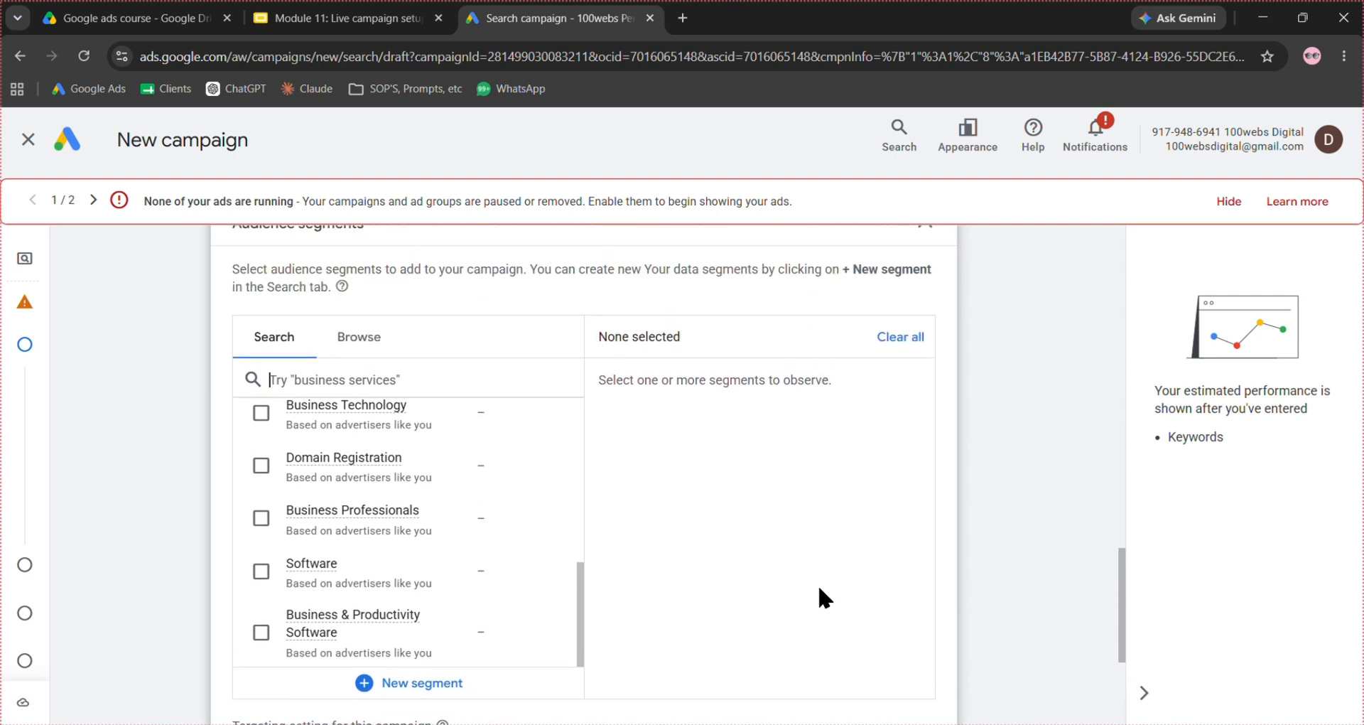
scroll(820, 588, "up", 1)
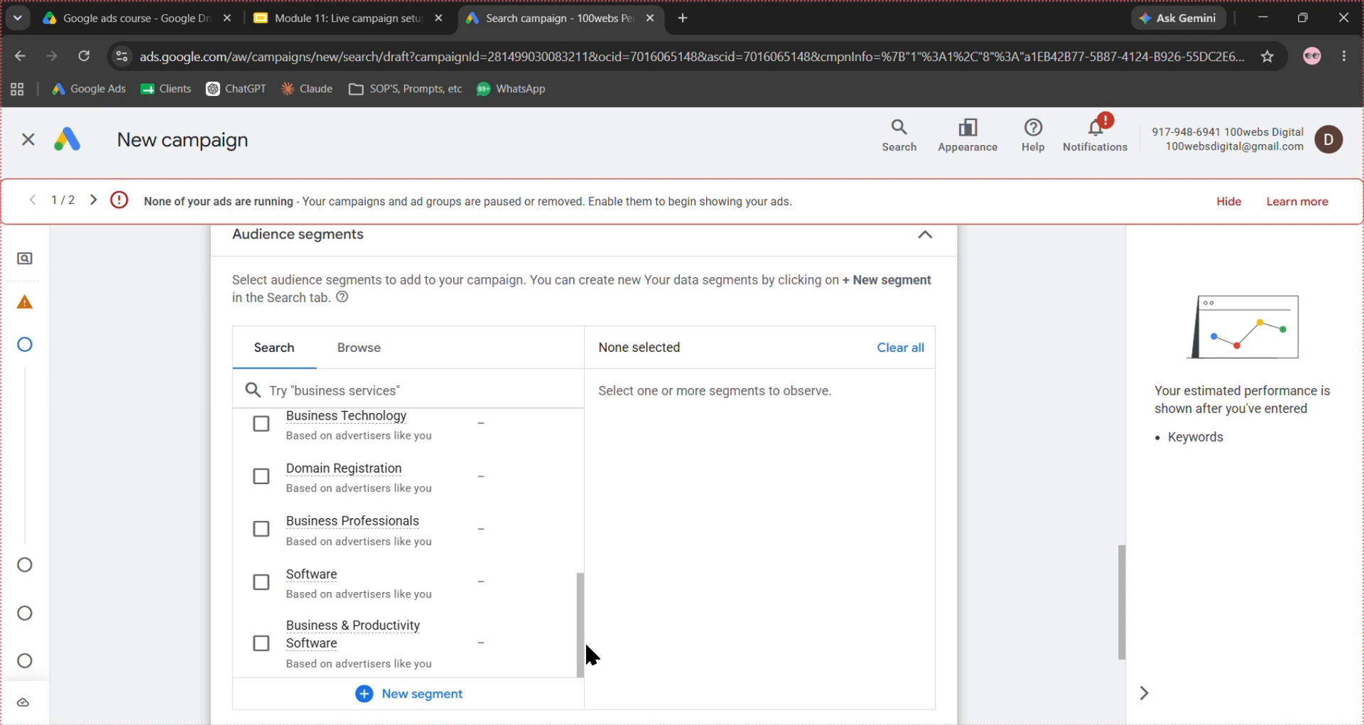
scroll(723, 418, "down", 1)
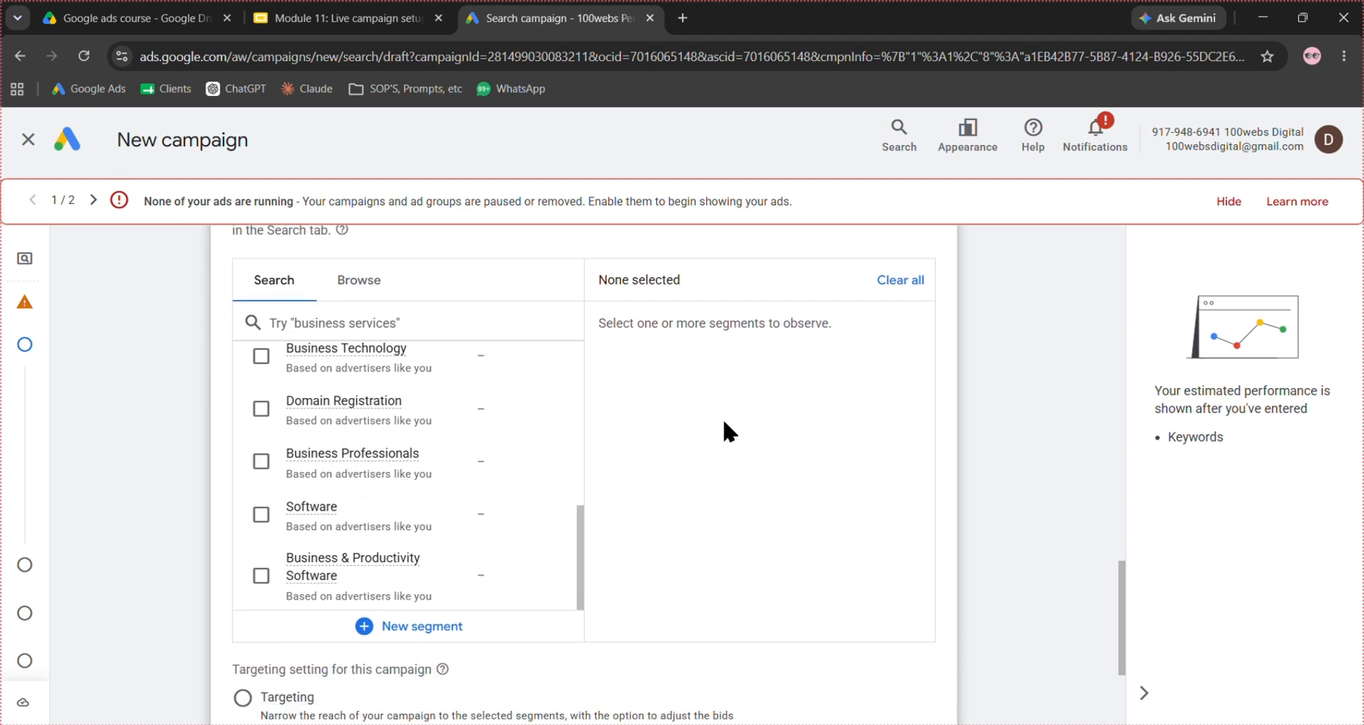
scroll(723, 417, "up", 1)
scroll(723, 417, "down", 2)
scroll(722, 418, "down", 1)
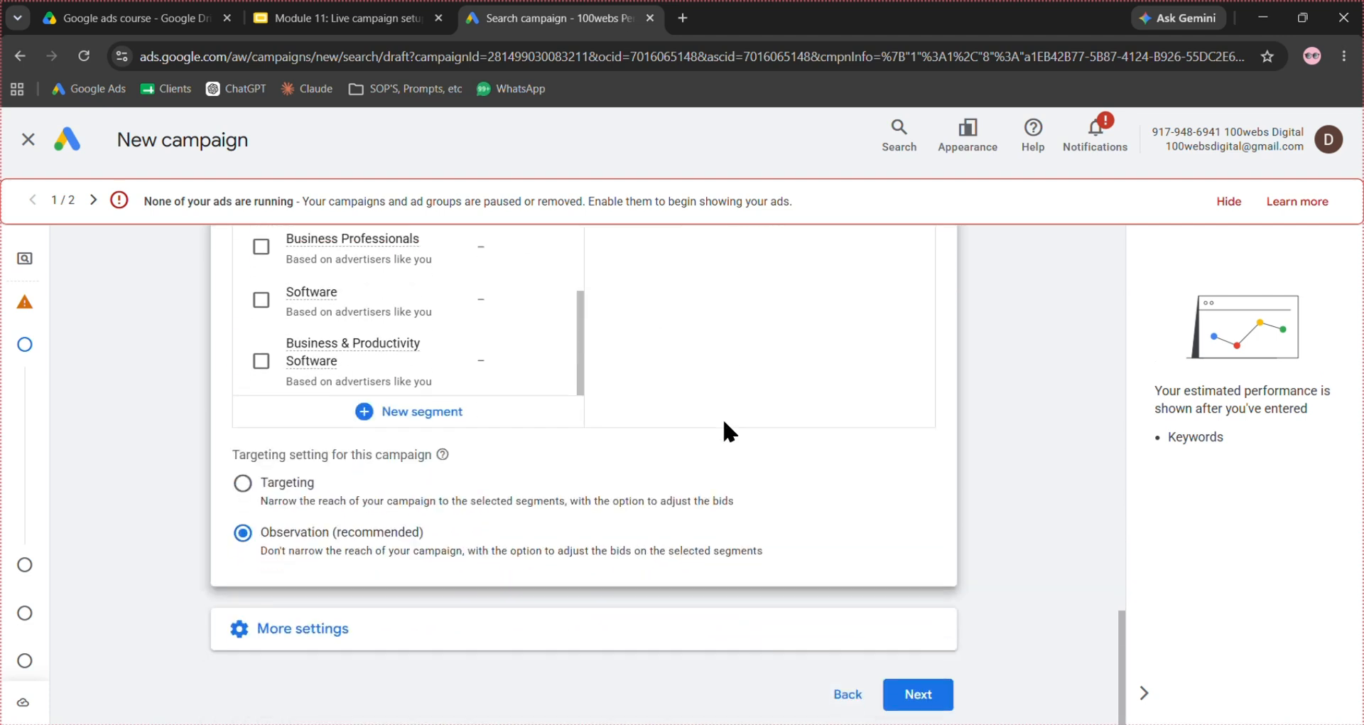
- Set the campaign's ad rotation to Do not optimise: Rotate ads indefinitely under the additional settings
left_click(409, 639)
scroll(719, 506, "down", 3)
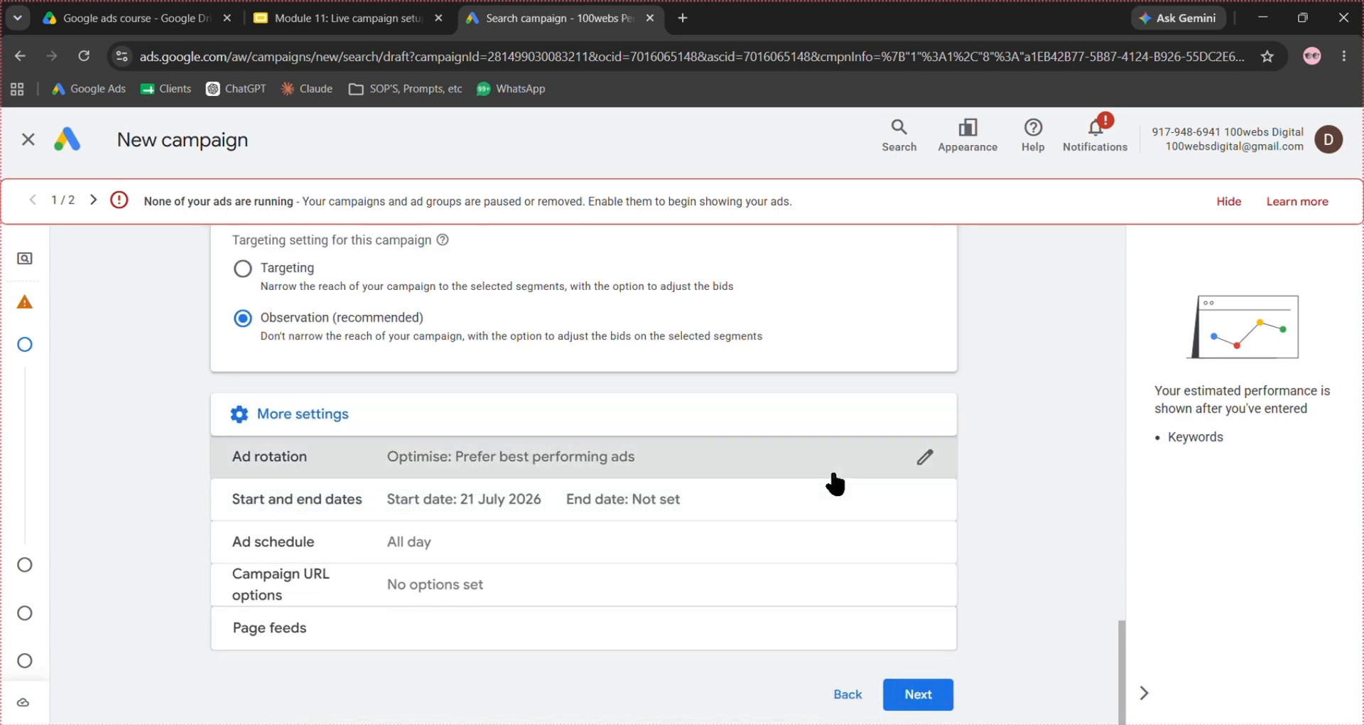
left_click(834, 480)
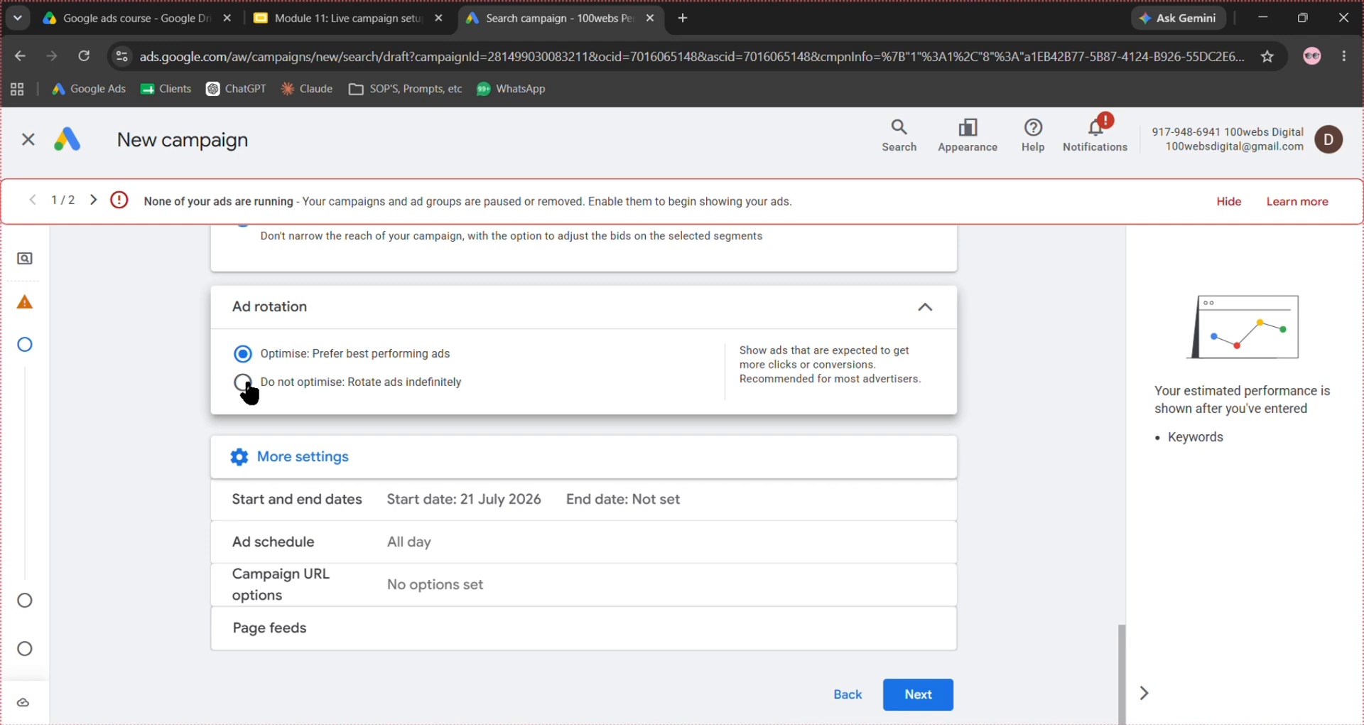
left_click(243, 382)
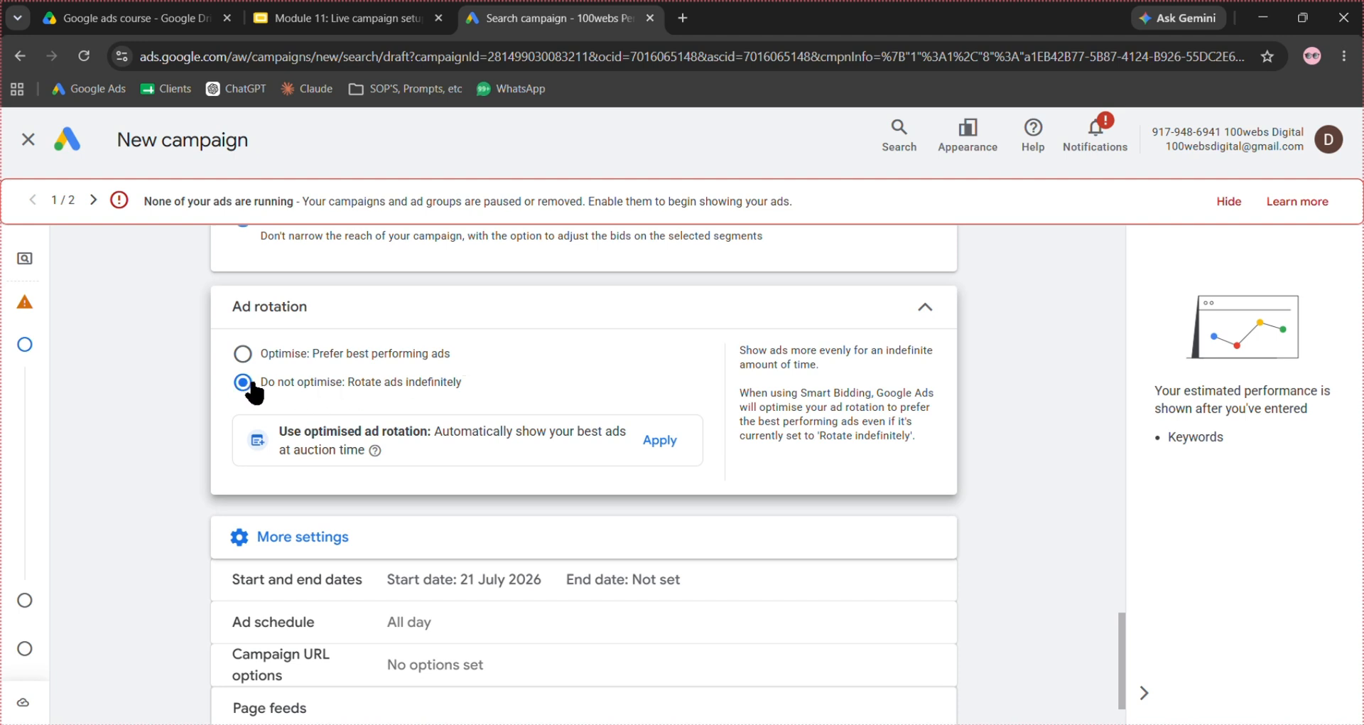
left_click(761, 327)
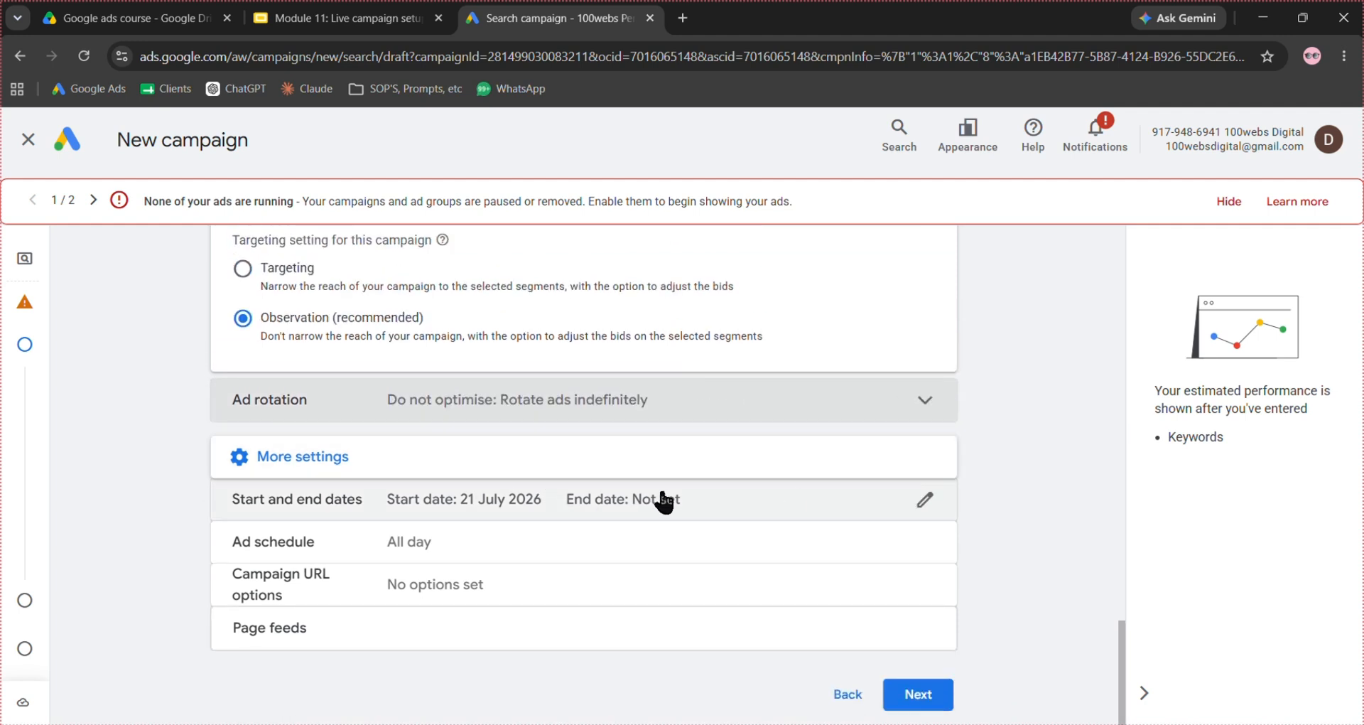
- Set the campaign's start date to 22 Jul 2026
left_click(863, 505)
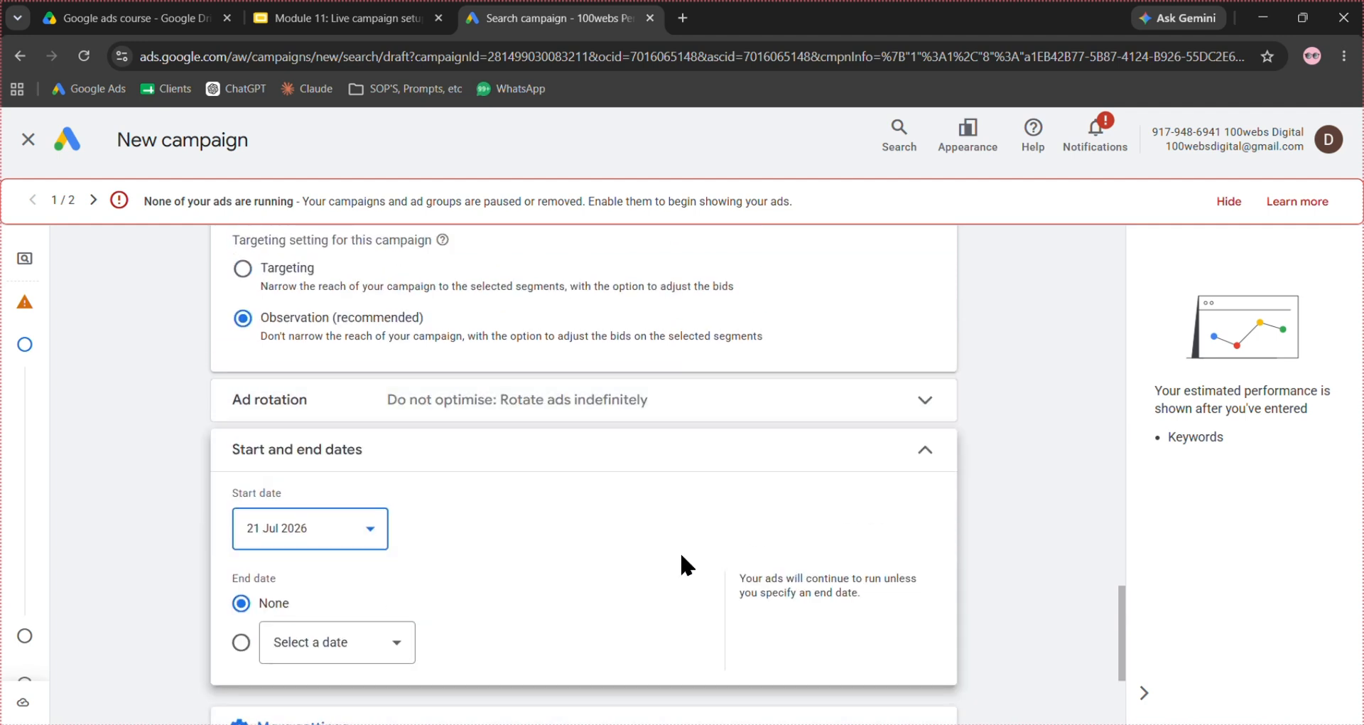
scroll(682, 556, "down", 2)
left_click(348, 384)
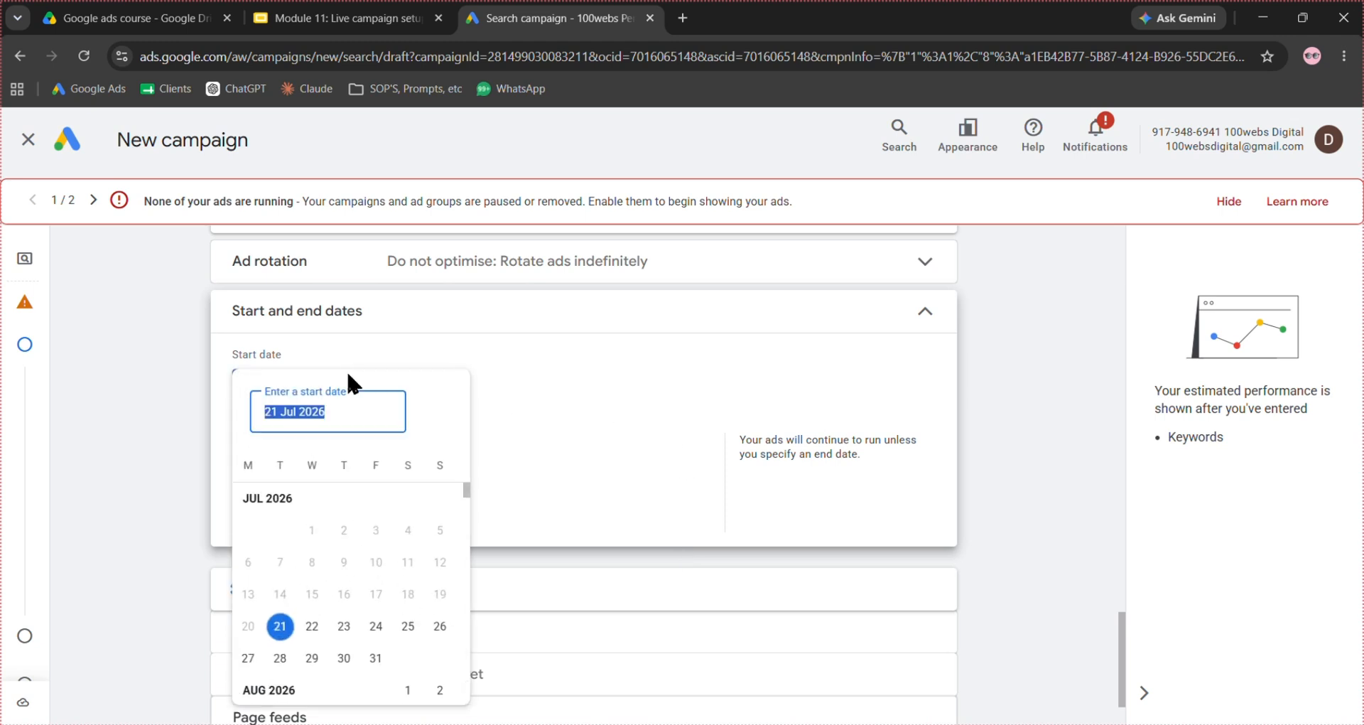
left_click(308, 631)
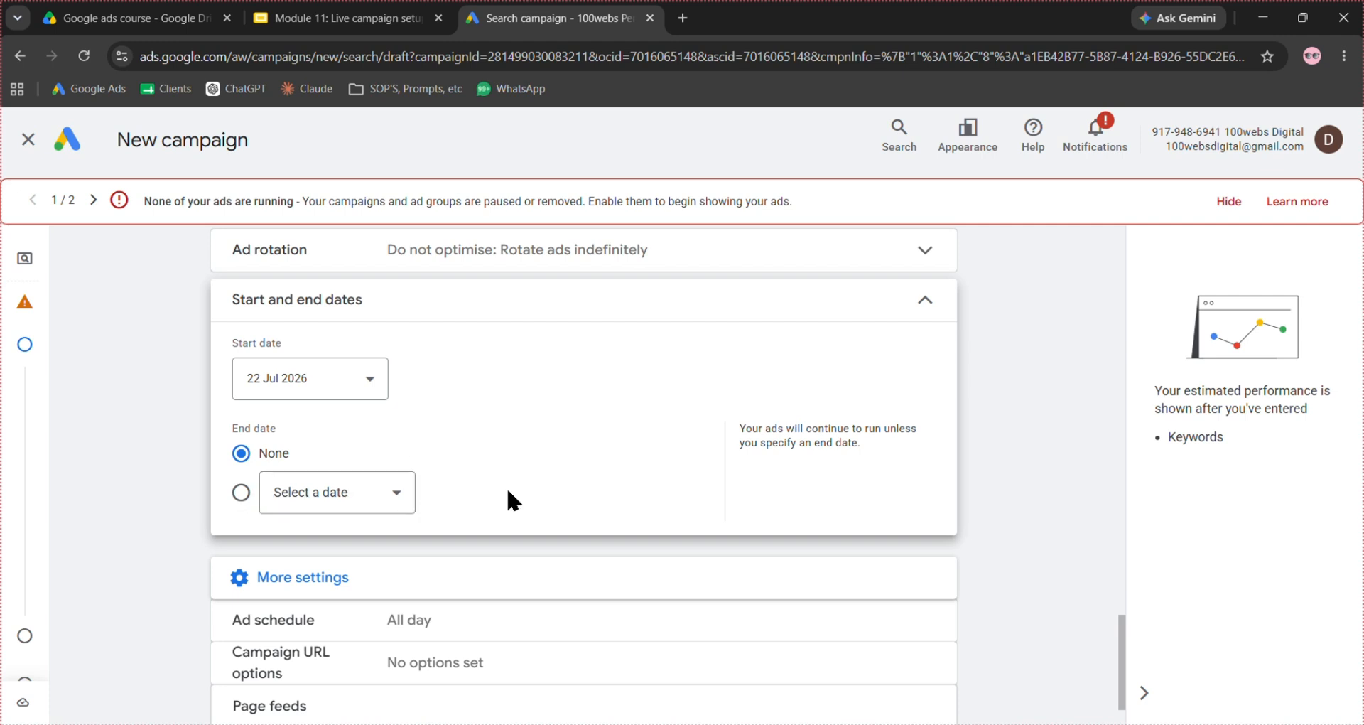
- Check the ad schedule's day and start time choices, and proceed to the AI Max settings
scroll(509, 497, "down", 1)
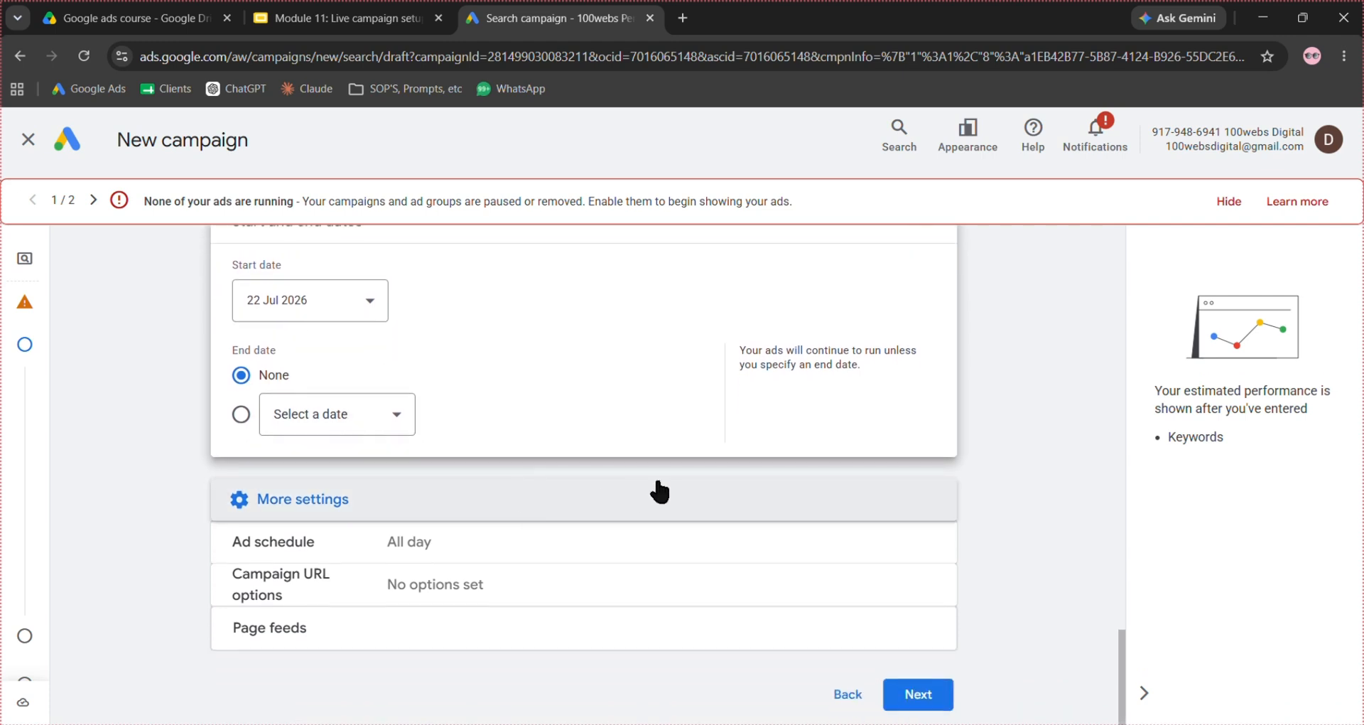
left_click(926, 552)
scroll(568, 532, "down", 1)
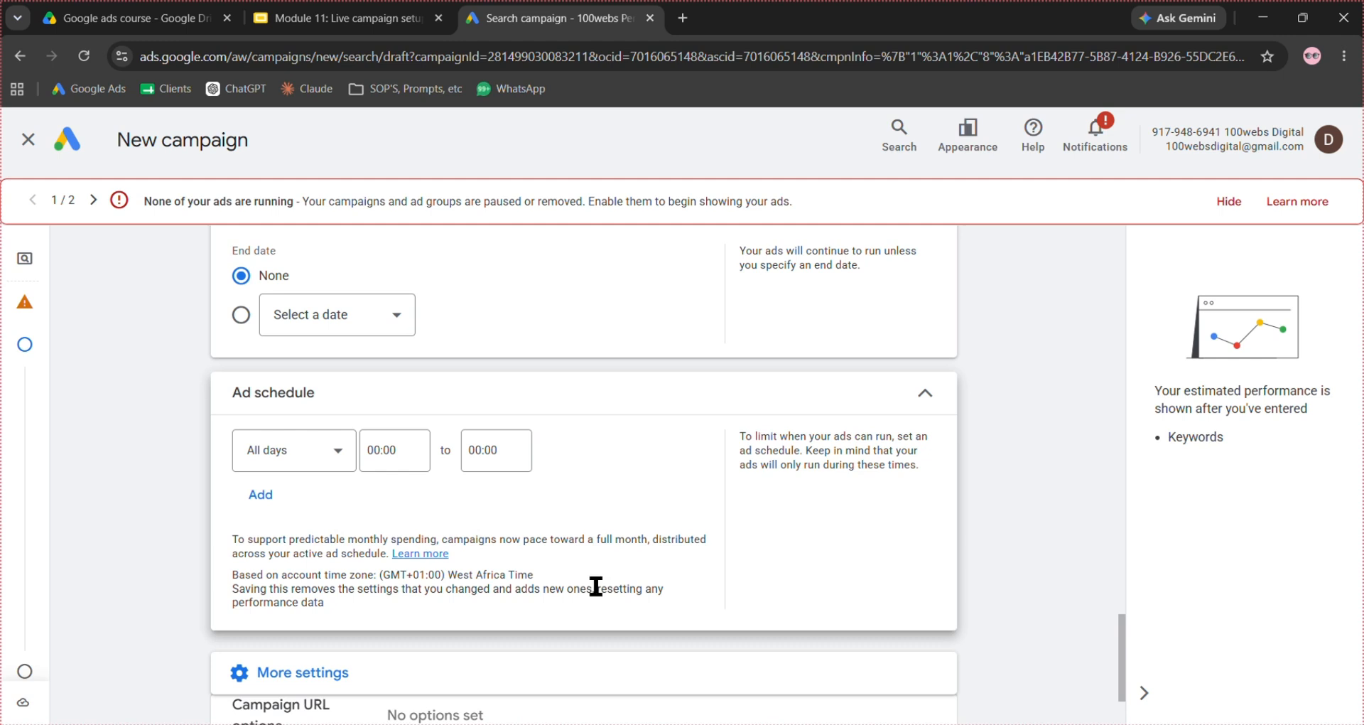
scroll(590, 587, "down", 1)
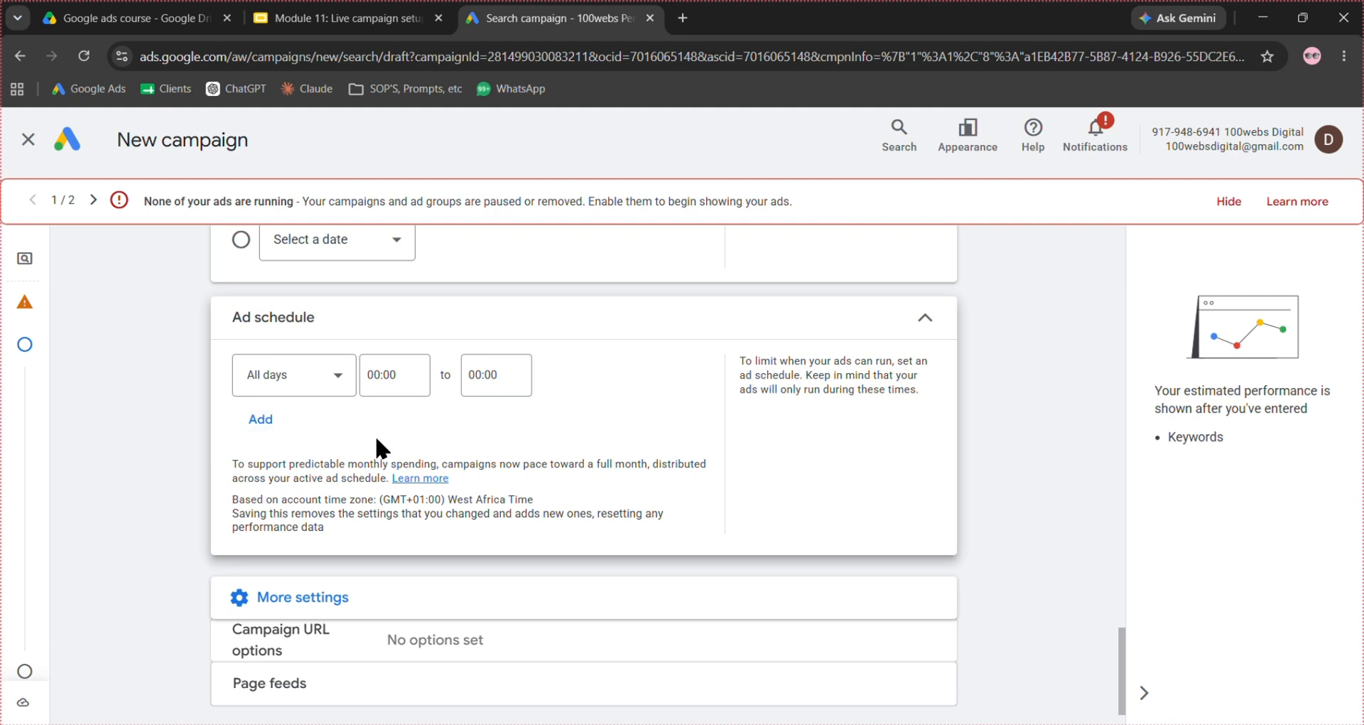
left_click(313, 377)
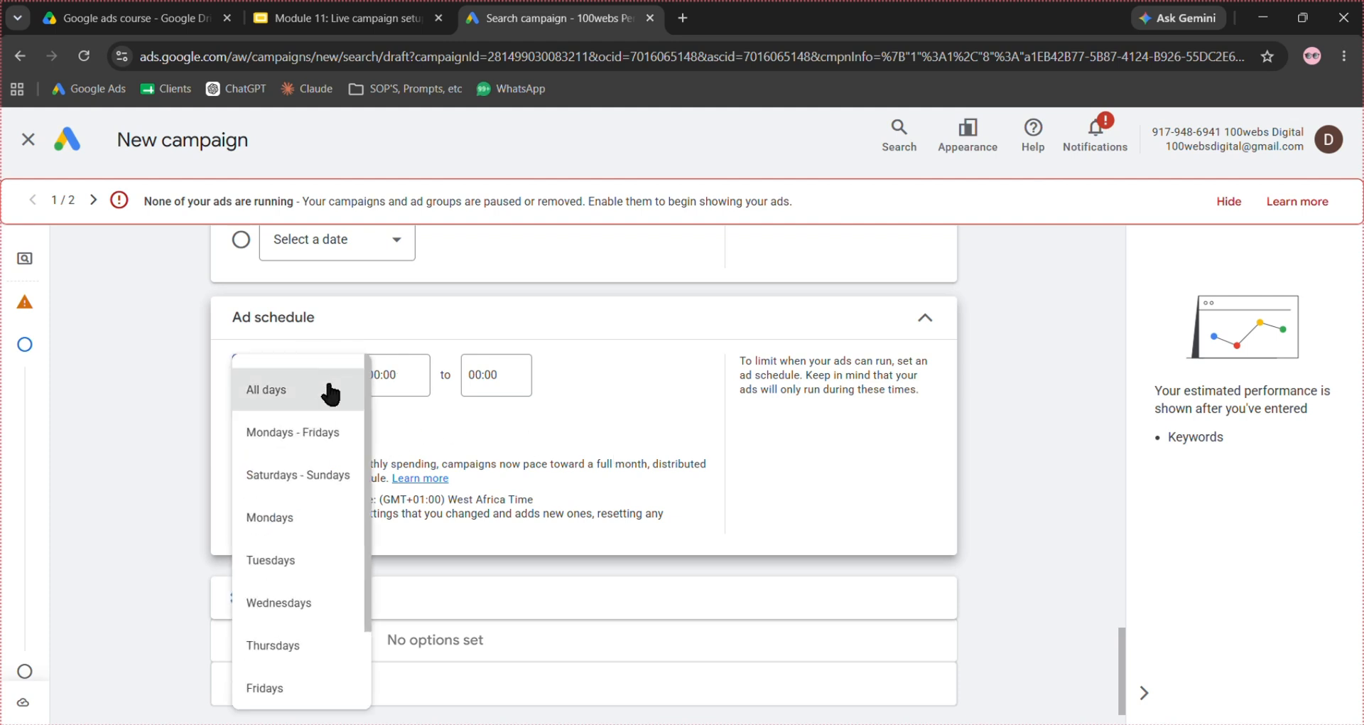
left_click(493, 440)
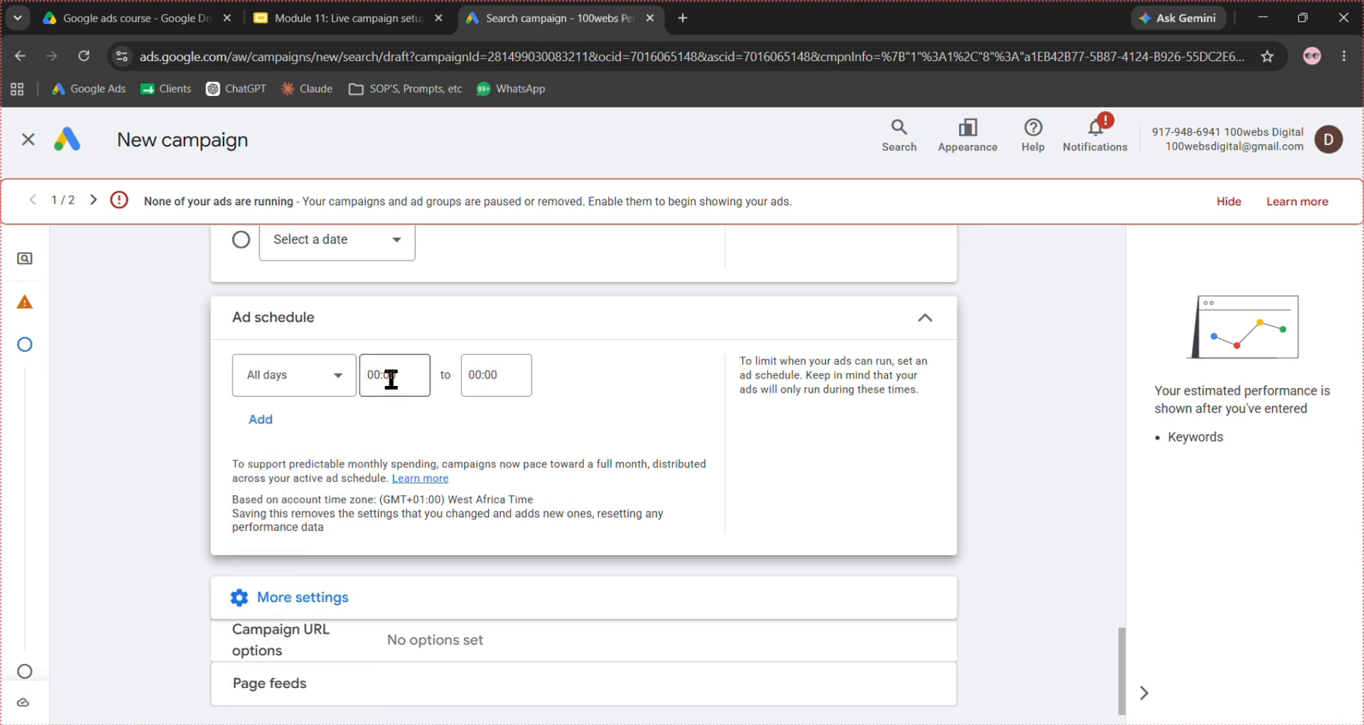
left_click(394, 377)
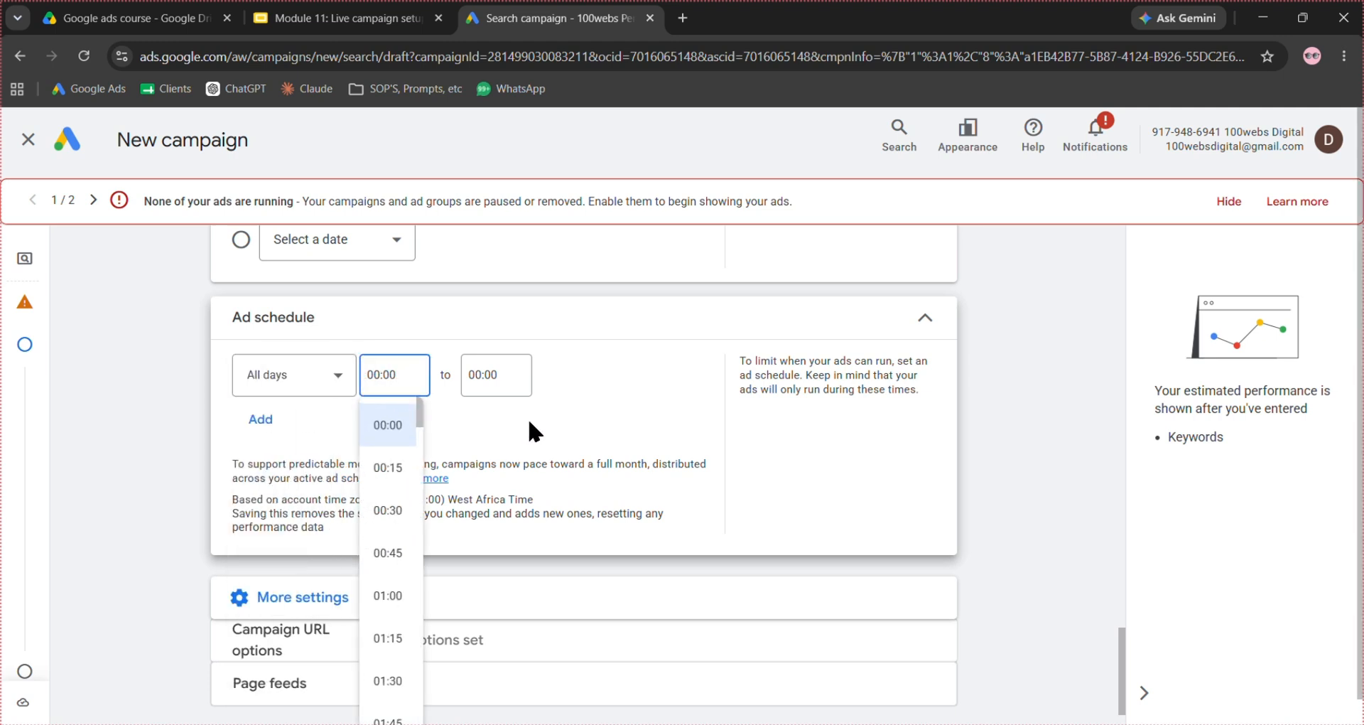
scroll(530, 422, "down", 1)
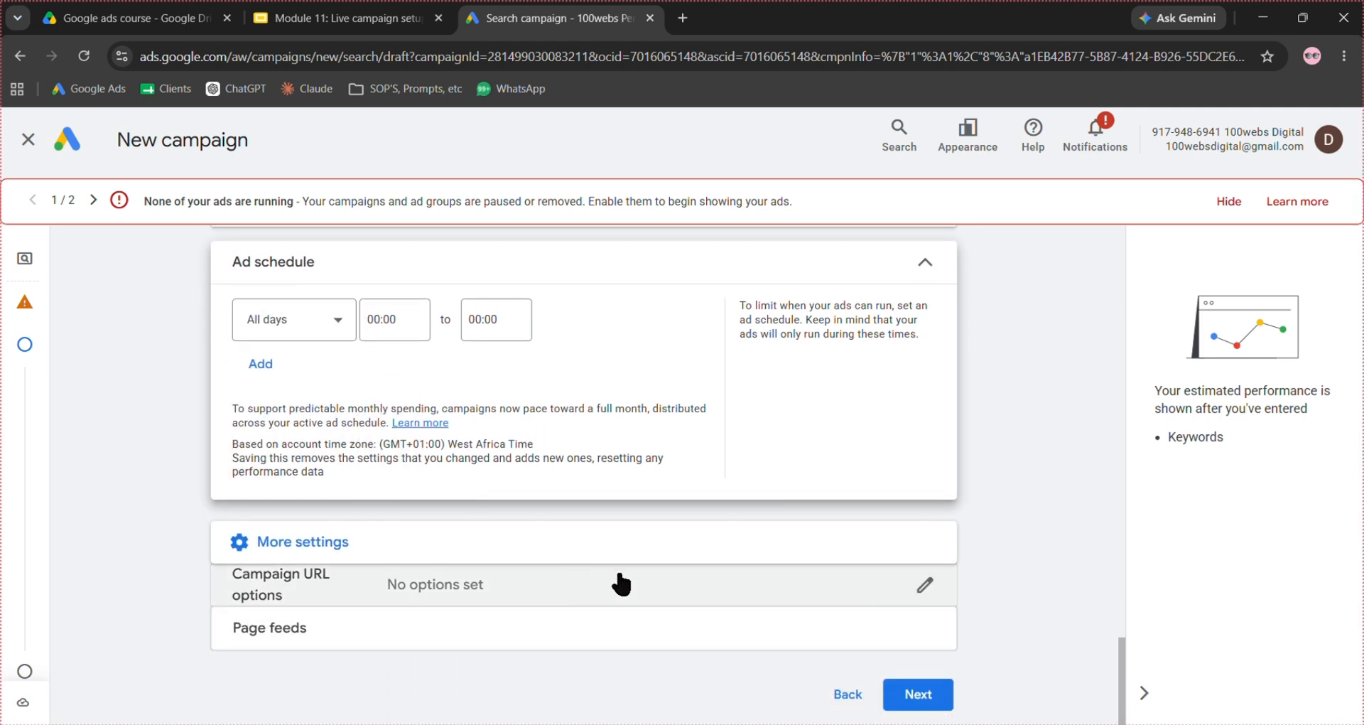
left_click(922, 691)
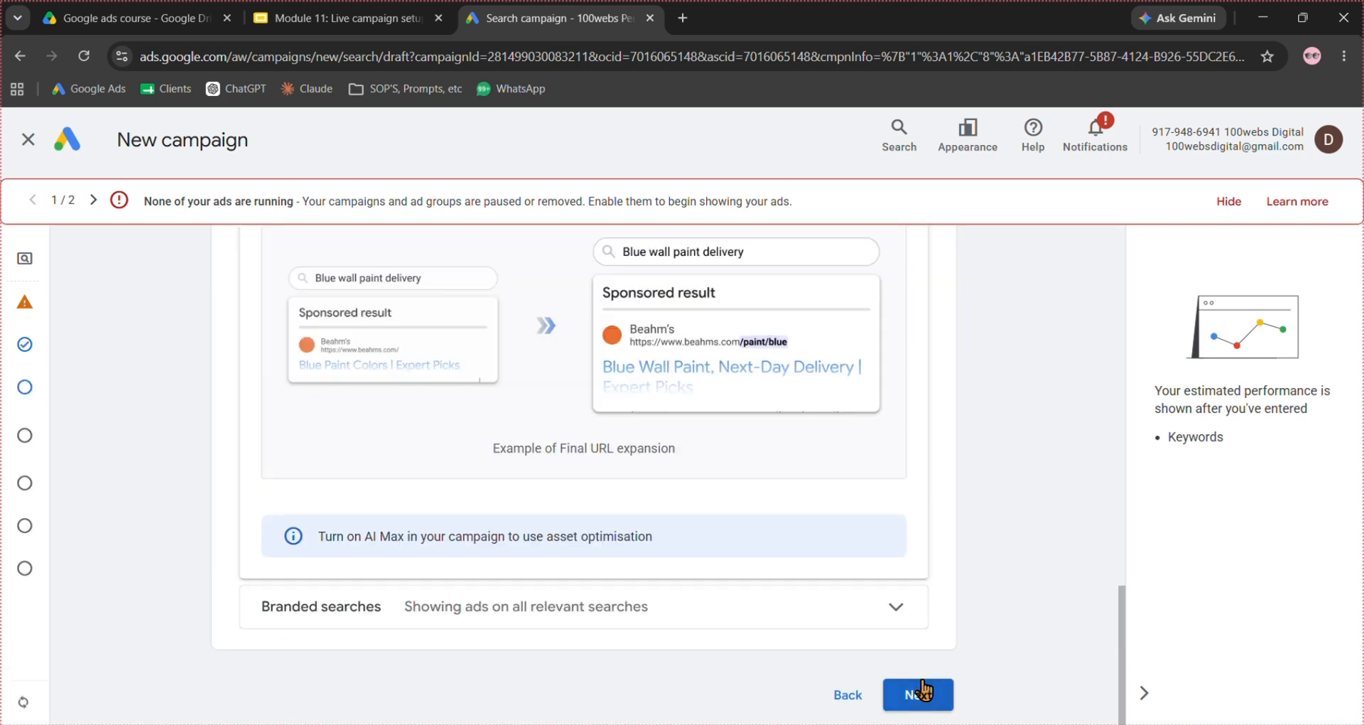
- Examine the AI Max page, including the campaign optimisation, Text customisation, Final URL expansion and Branded searches settings
scroll(637, 579, "up", 5)
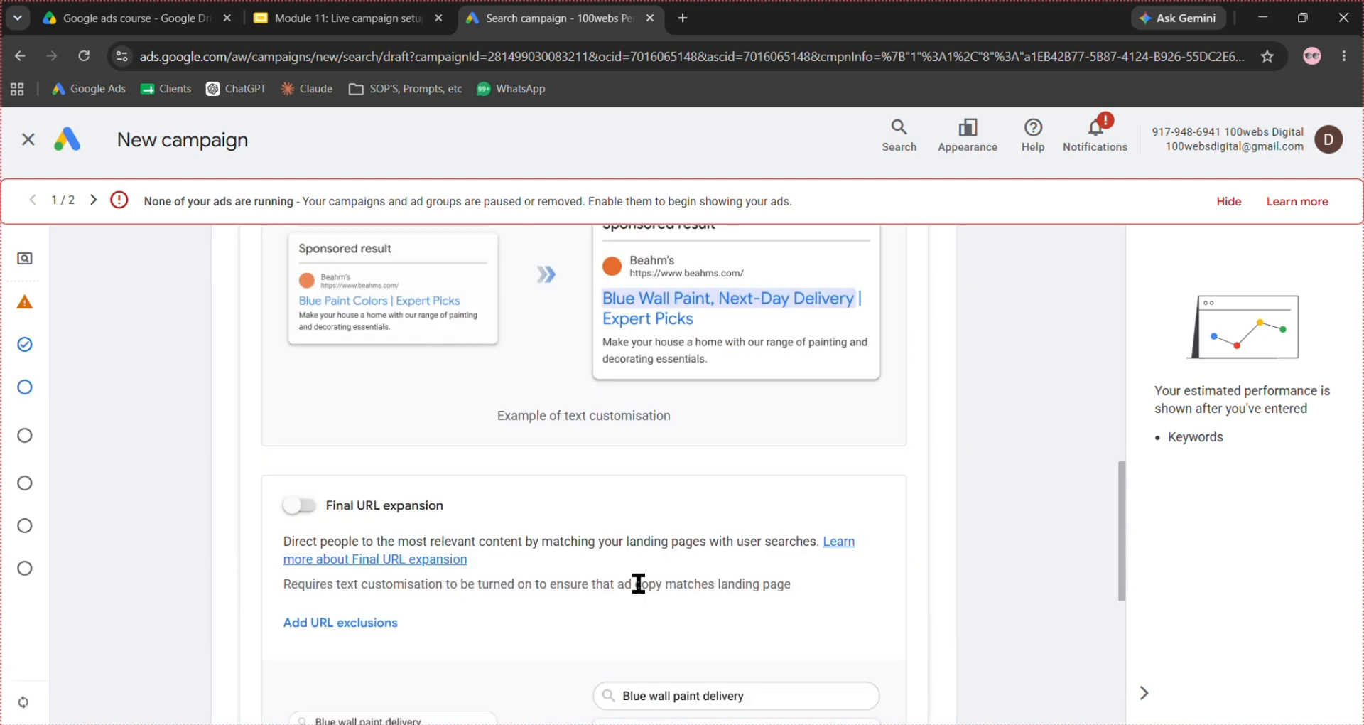
scroll(636, 579, "up", 7)
scroll(343, 568, "up", 2)
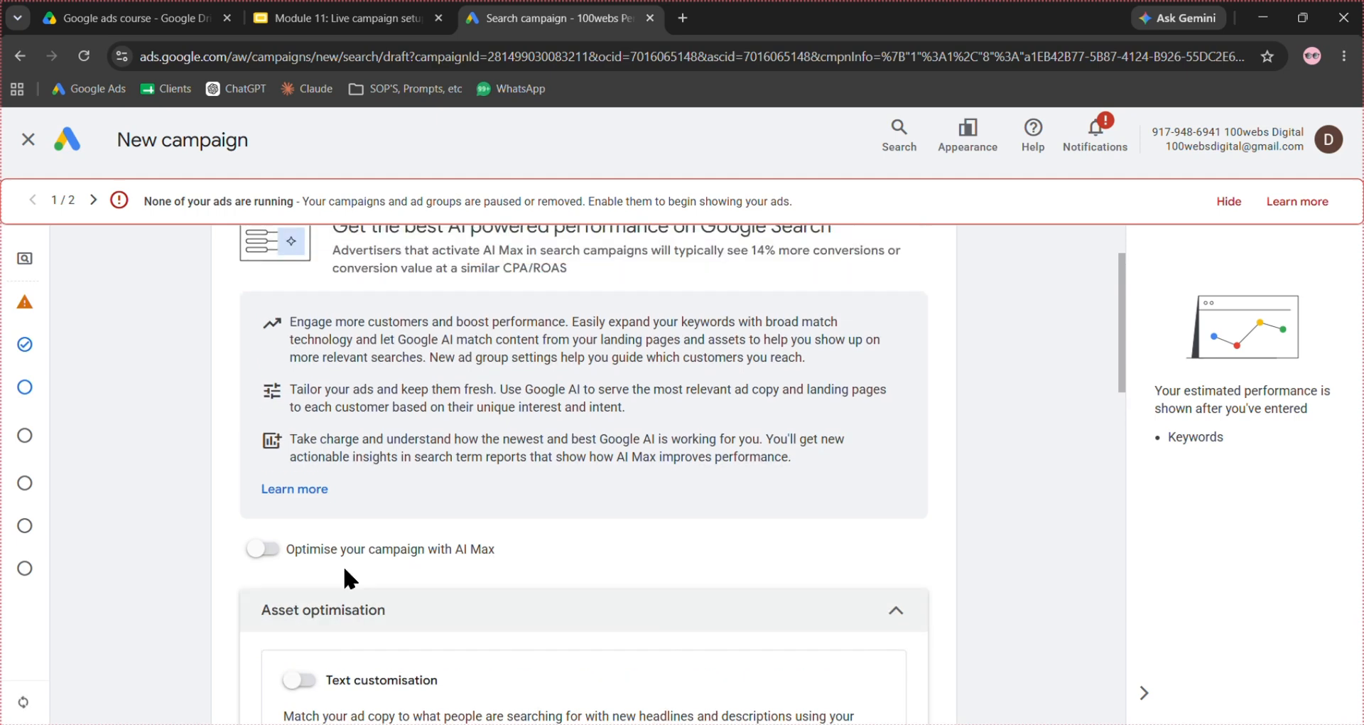
scroll(427, 522, "down", 2)
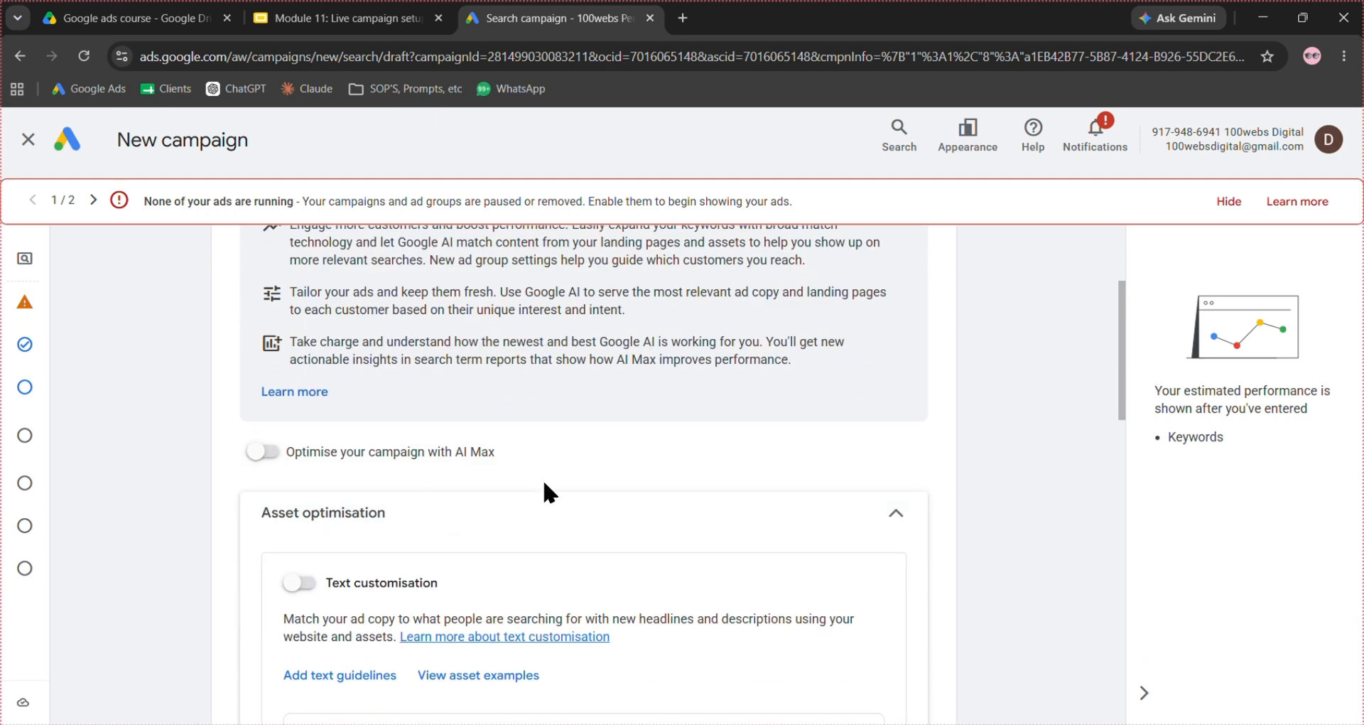
scroll(542, 490, "down", 2)
scroll(972, 345, "down", 3)
scroll(970, 341, "down", 5)
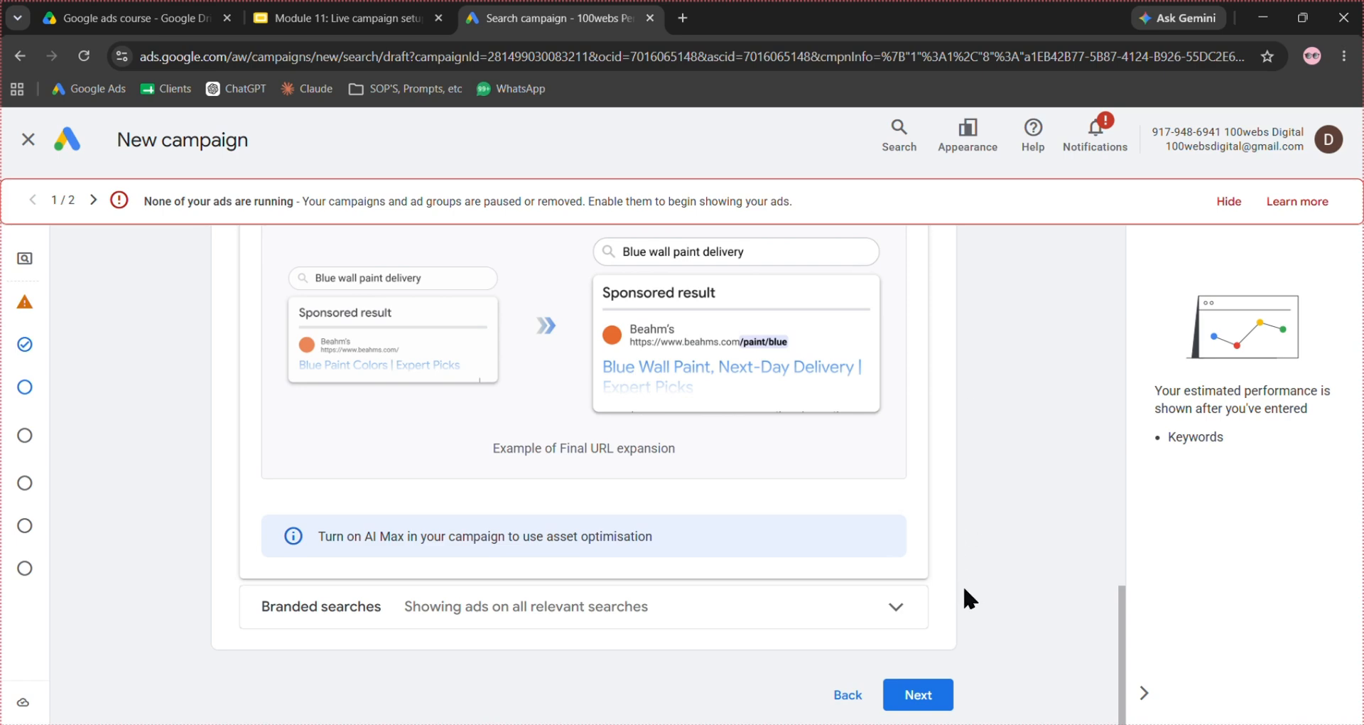
scroll(965, 597, "up", 10)
scroll(370, 529, "down", 2)
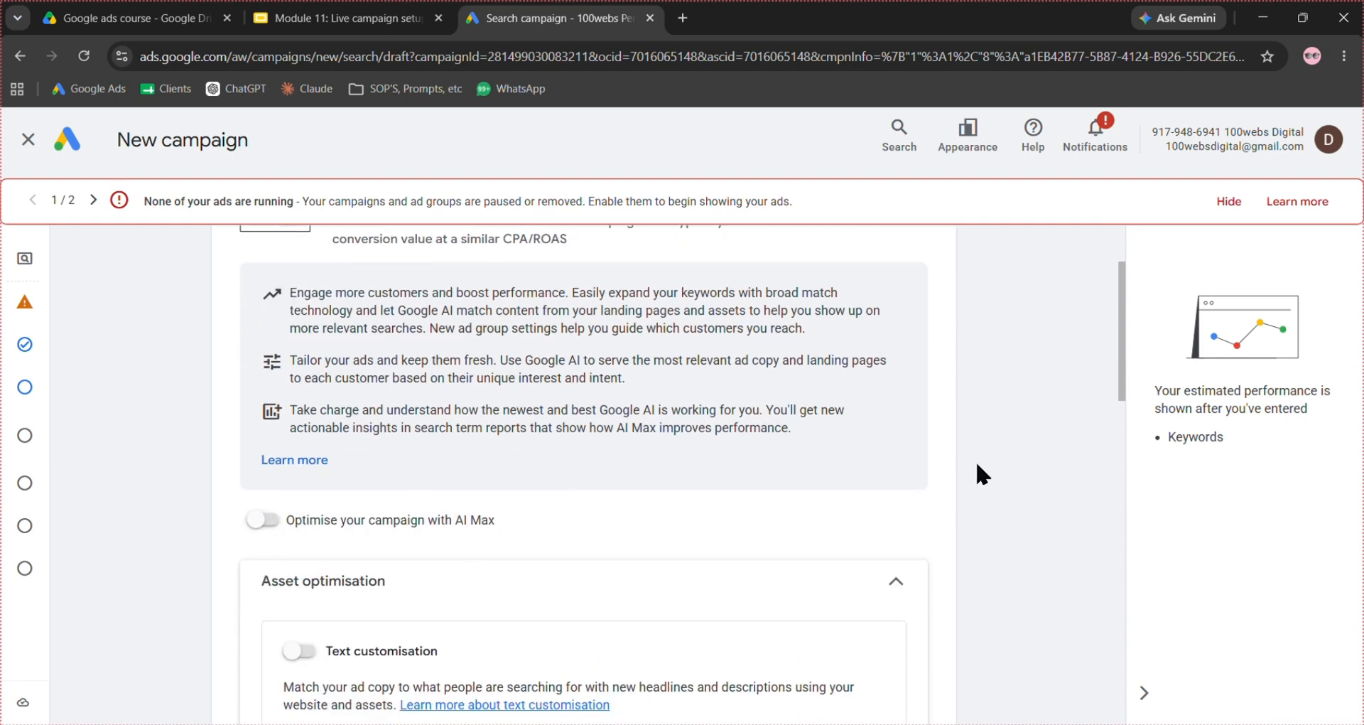
scroll(975, 458, "down", 10)
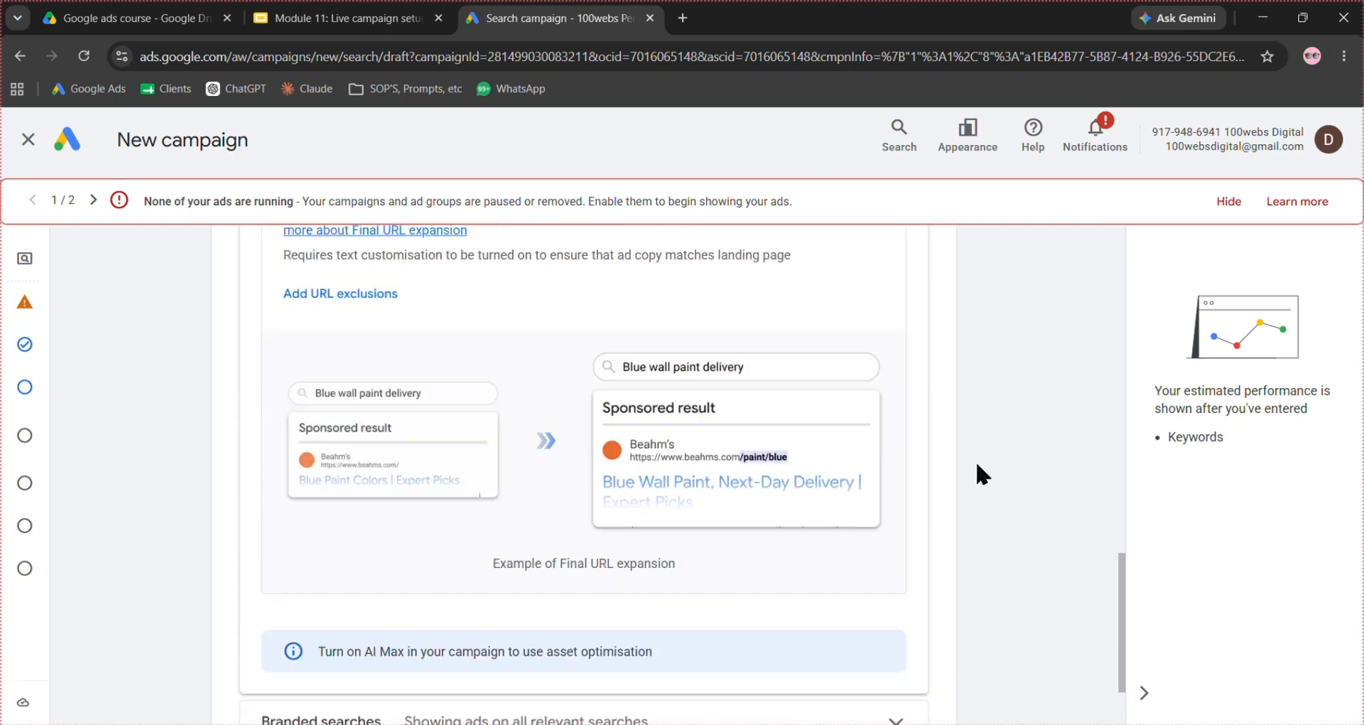
- Continue past the AI Max settings and skip keyword and asset generation to reach the Keywords and ads page
left_click(944, 690)
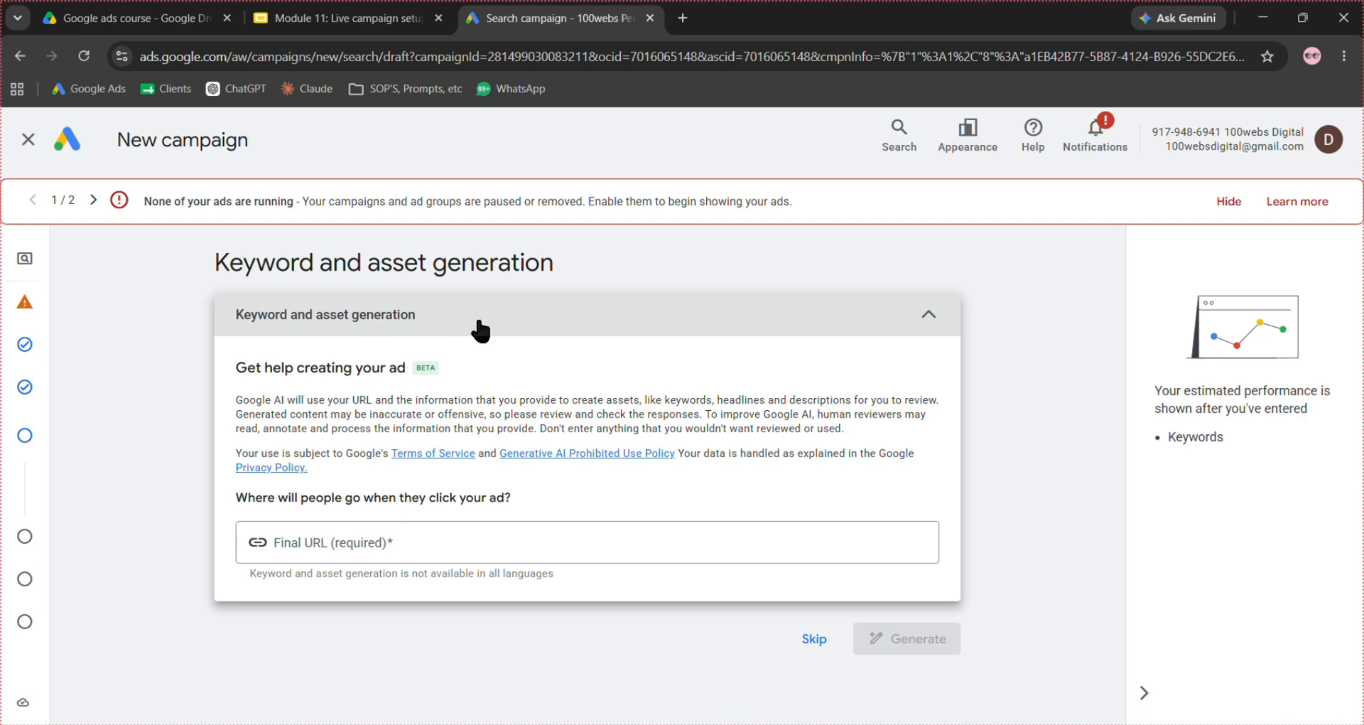
left_click(814, 640)
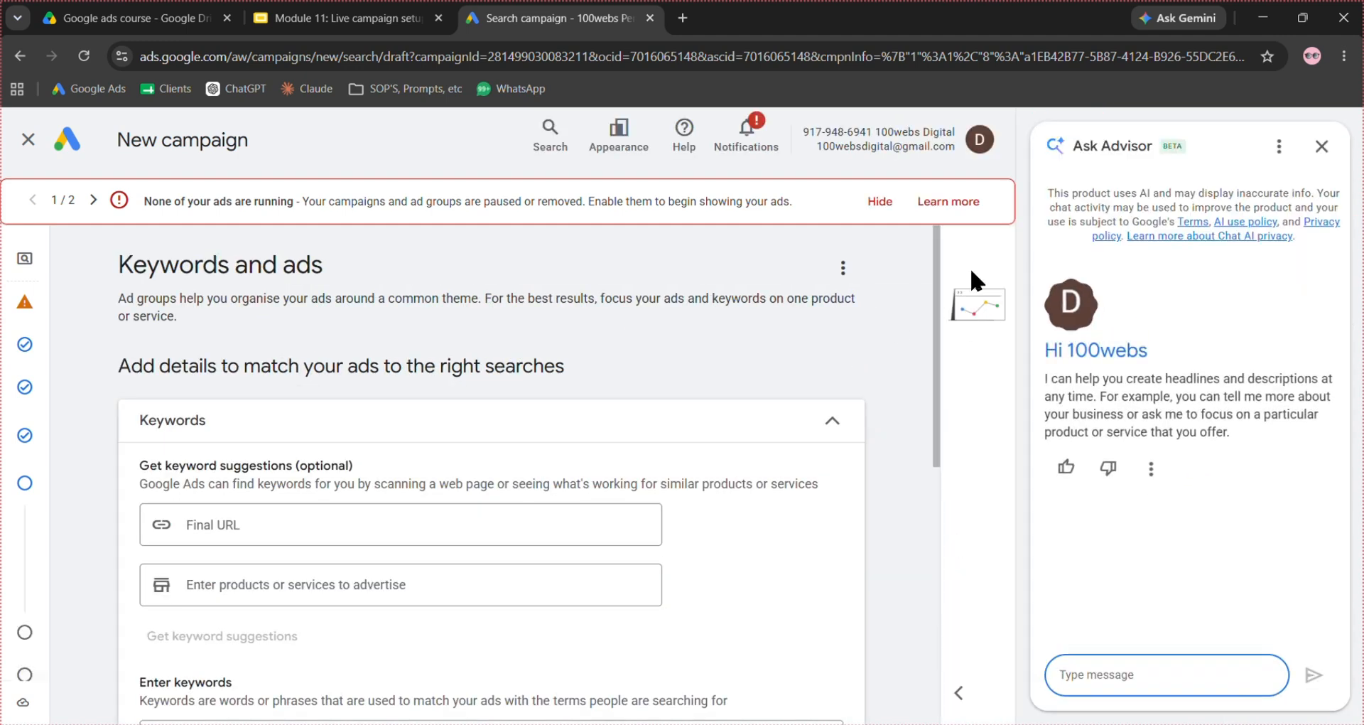
- Close the Ask Advisor chat and paste the dentist, dentist near me and dental clinic near me keywords into the ad group's keyword list
left_click(1321, 147)
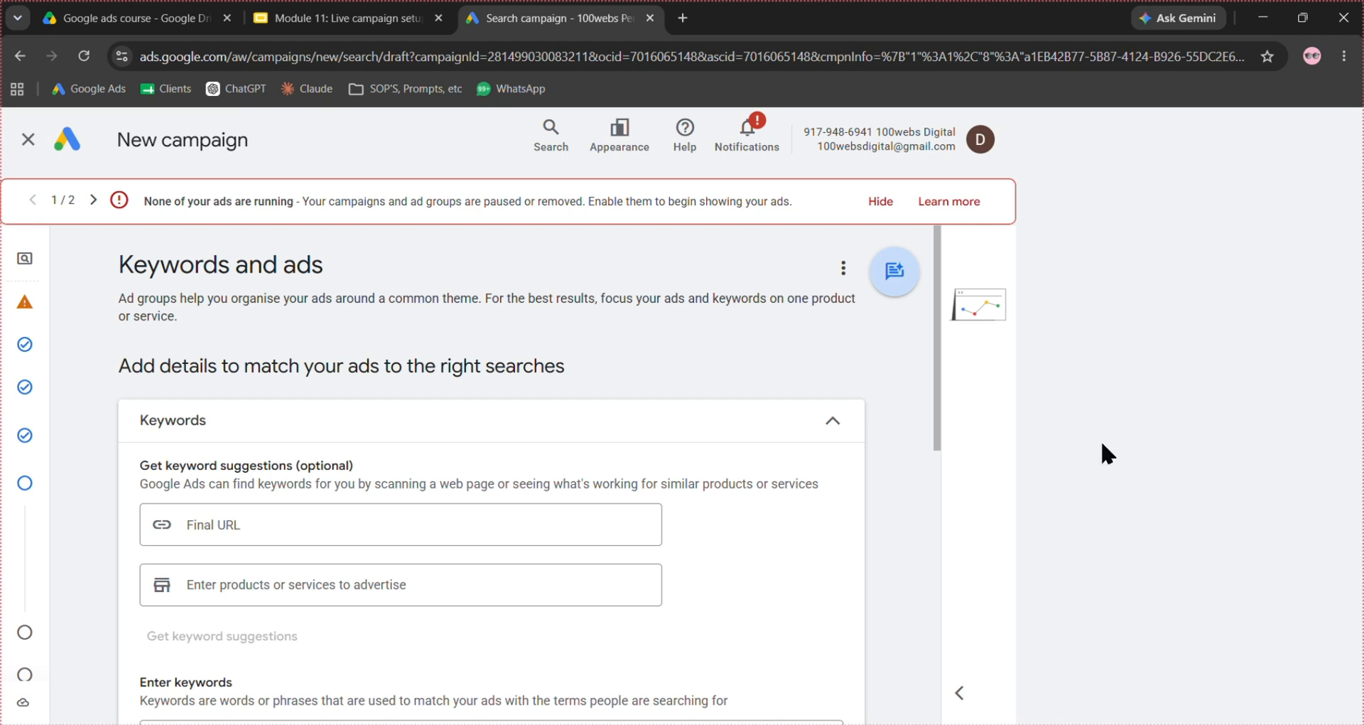
scroll(1066, 355, "down", 1)
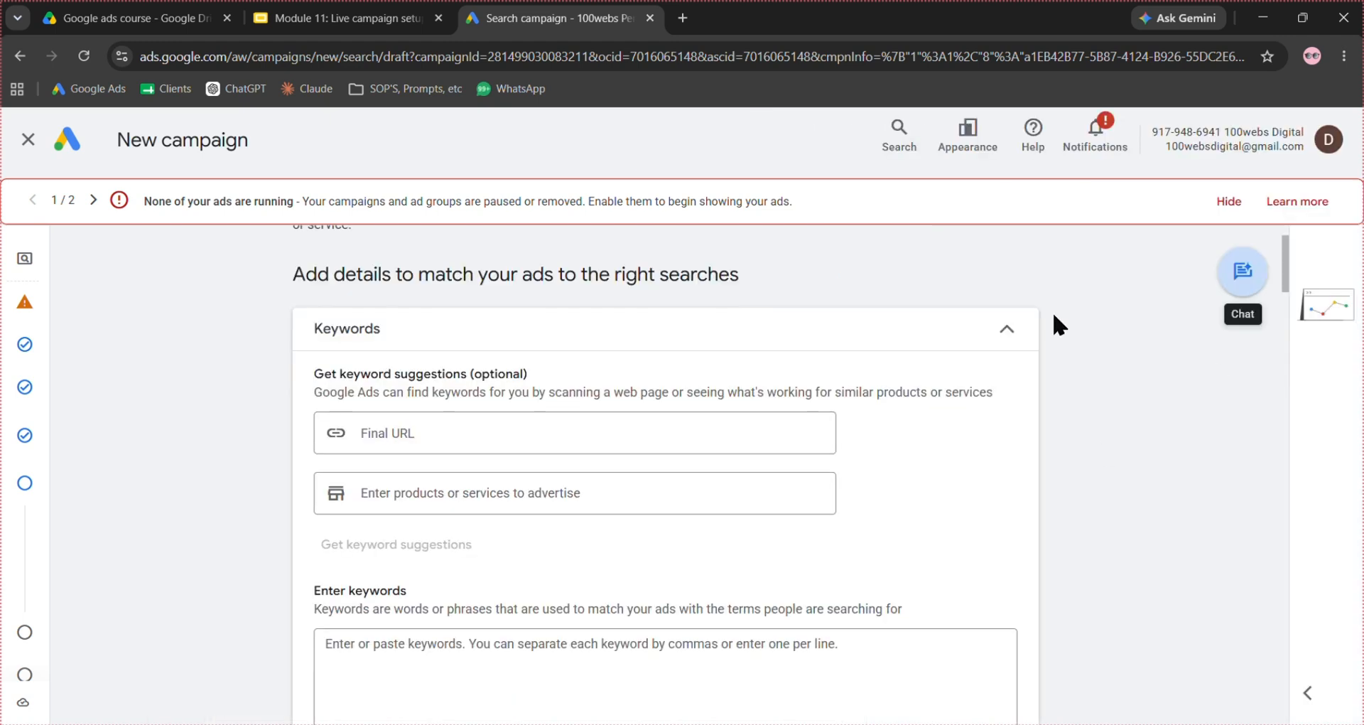
scroll(1053, 316, "down", 2)
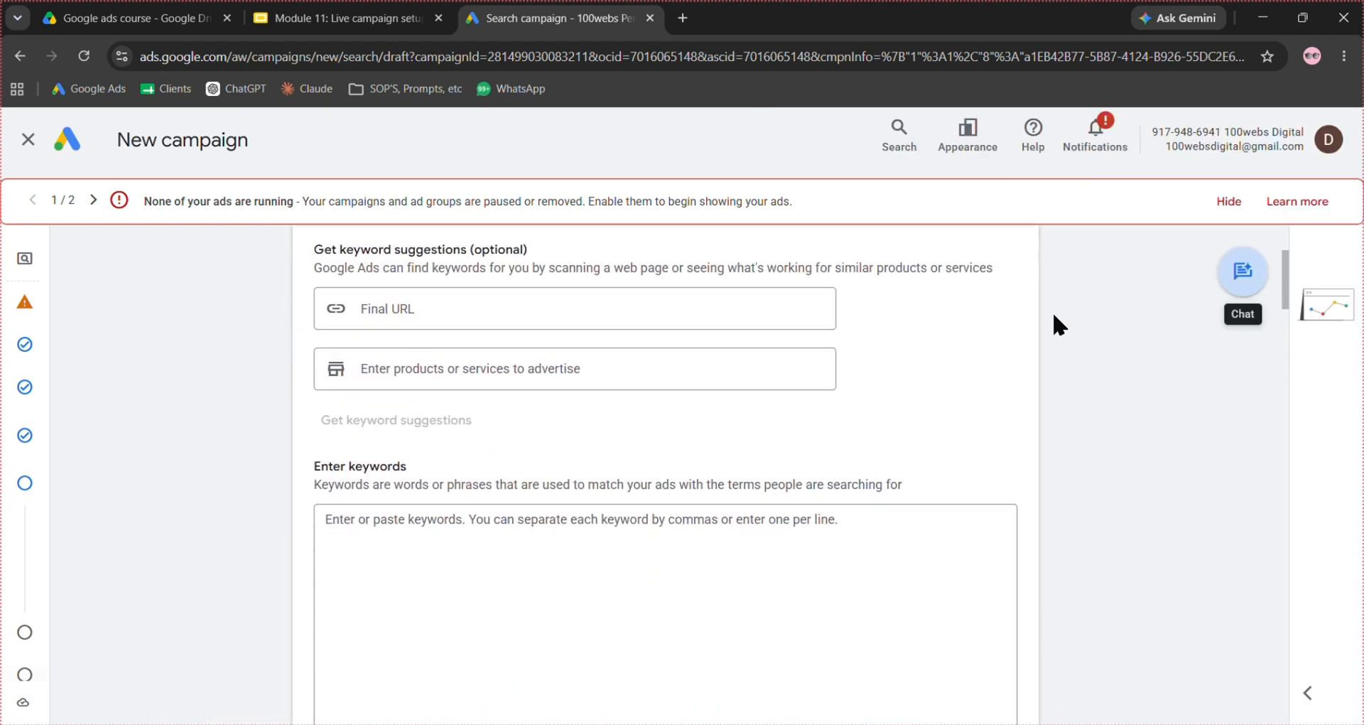
scroll(1054, 315, "down", 2)
left_click(365, 433)
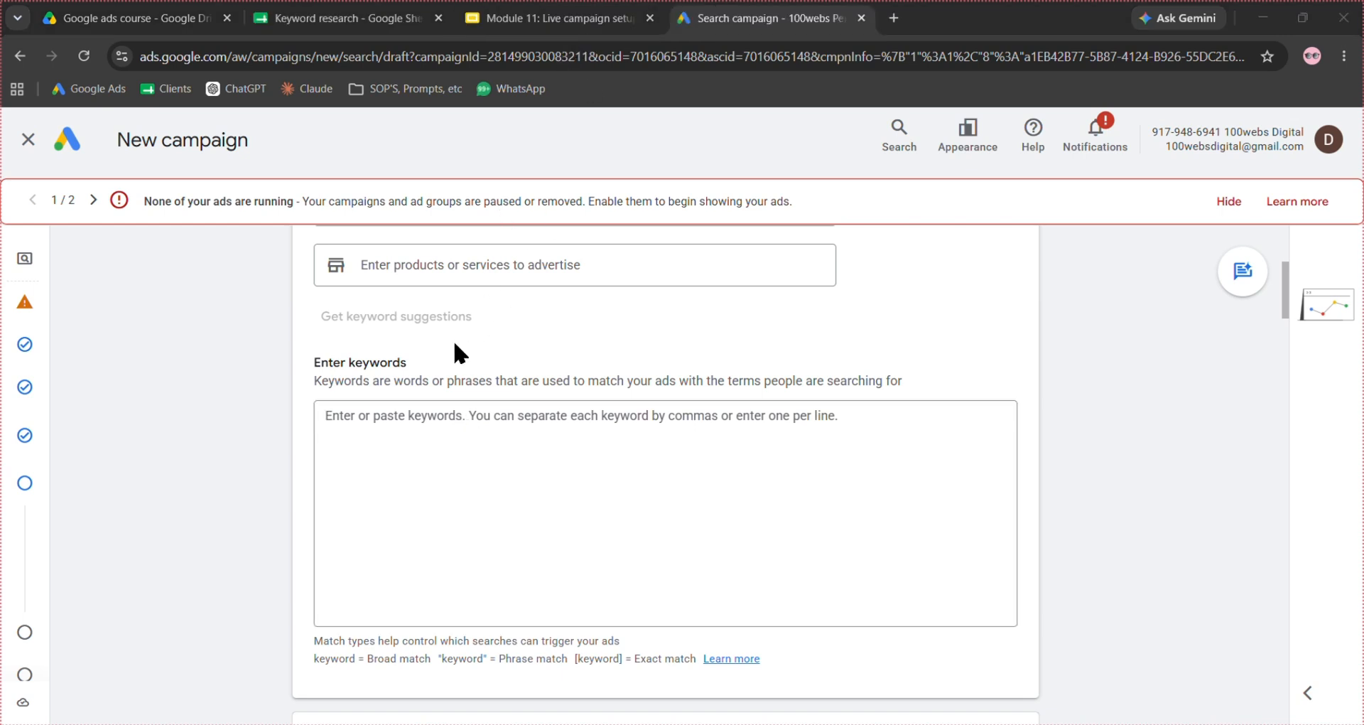
left_click(436, 413)
type("[dentist] dentist near me dental clinic near me")
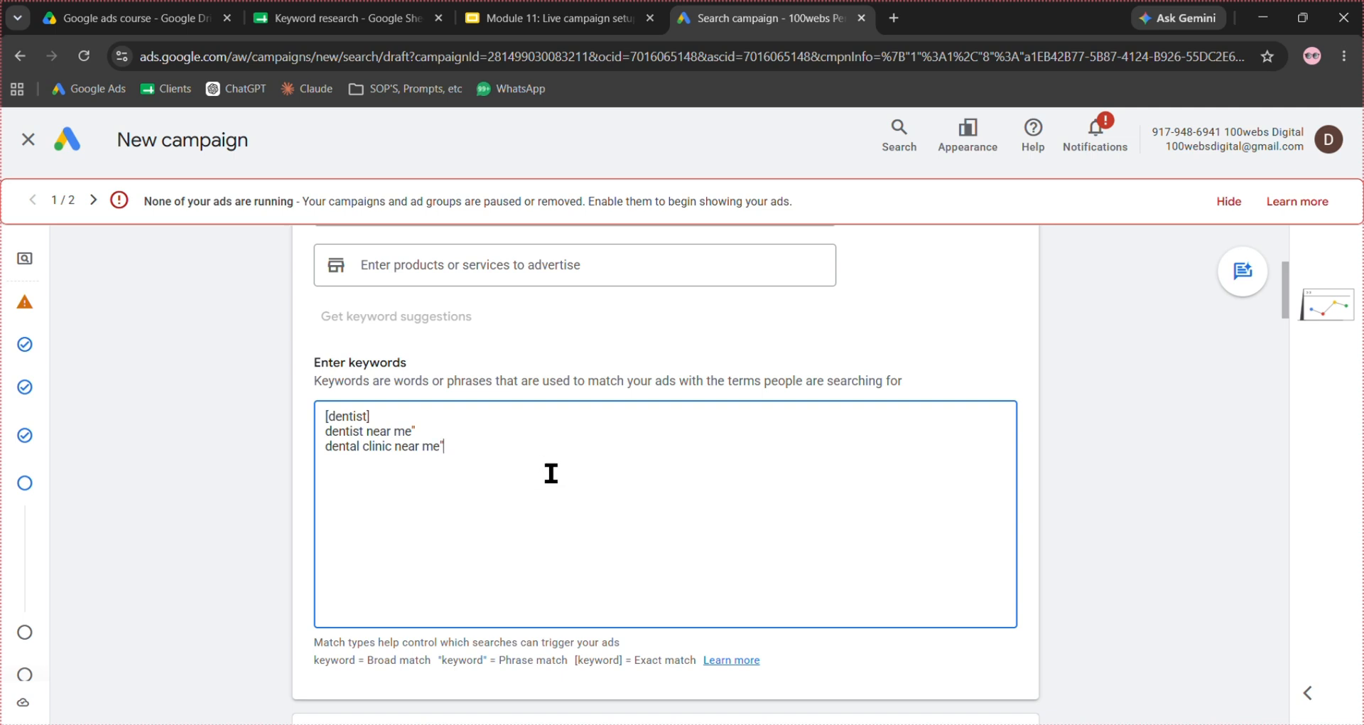
- Add the missing opening quotation marks so "dentist near me" and "dental clinic near me" are phrase match keywords
left_click(324, 432)
type("\" ")
type("\"")
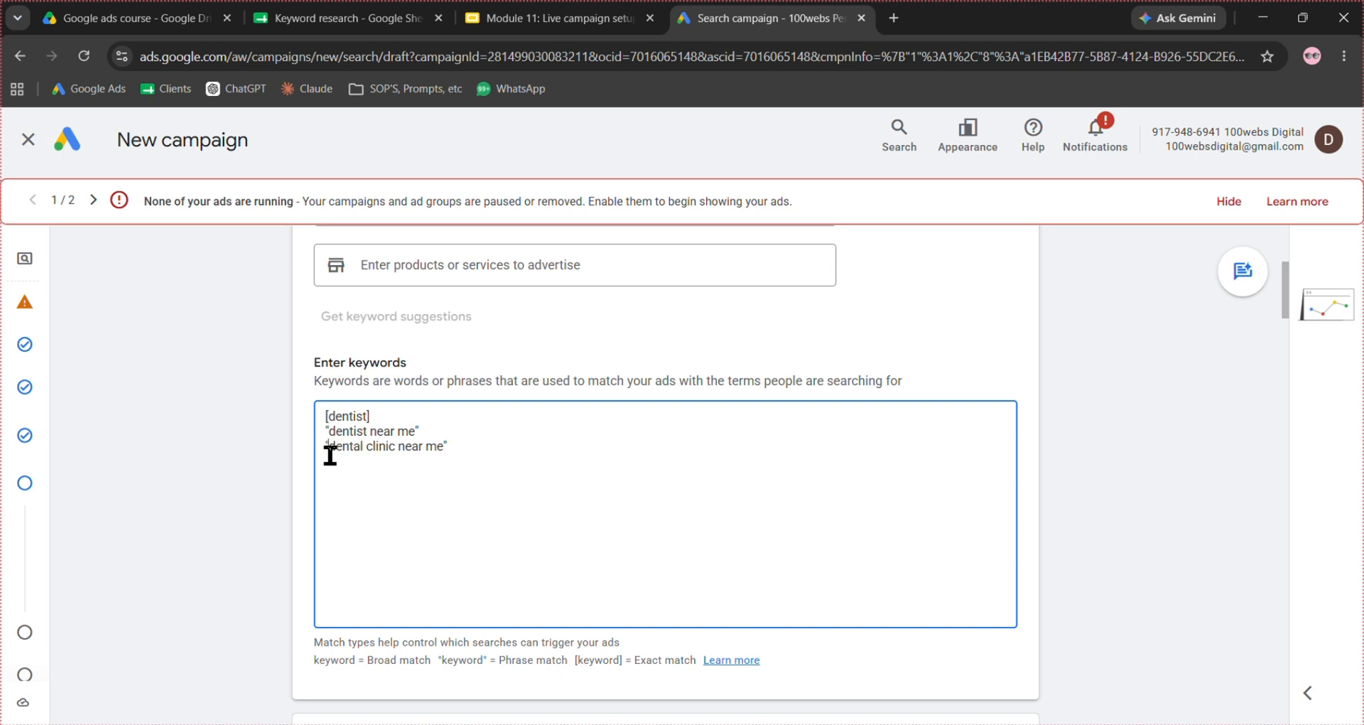
left_click_drag(304, 626, 661, 618)
left_click(661, 618)
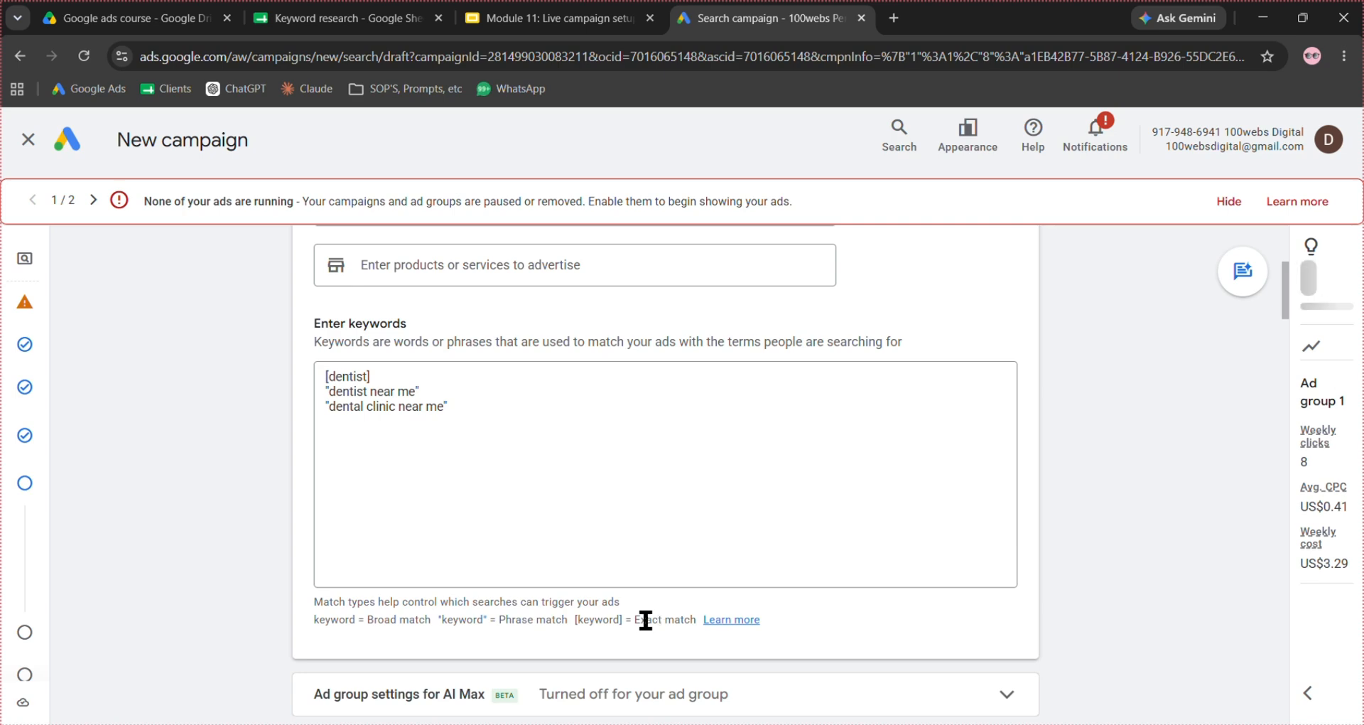
scroll(597, 624, "down", 7)
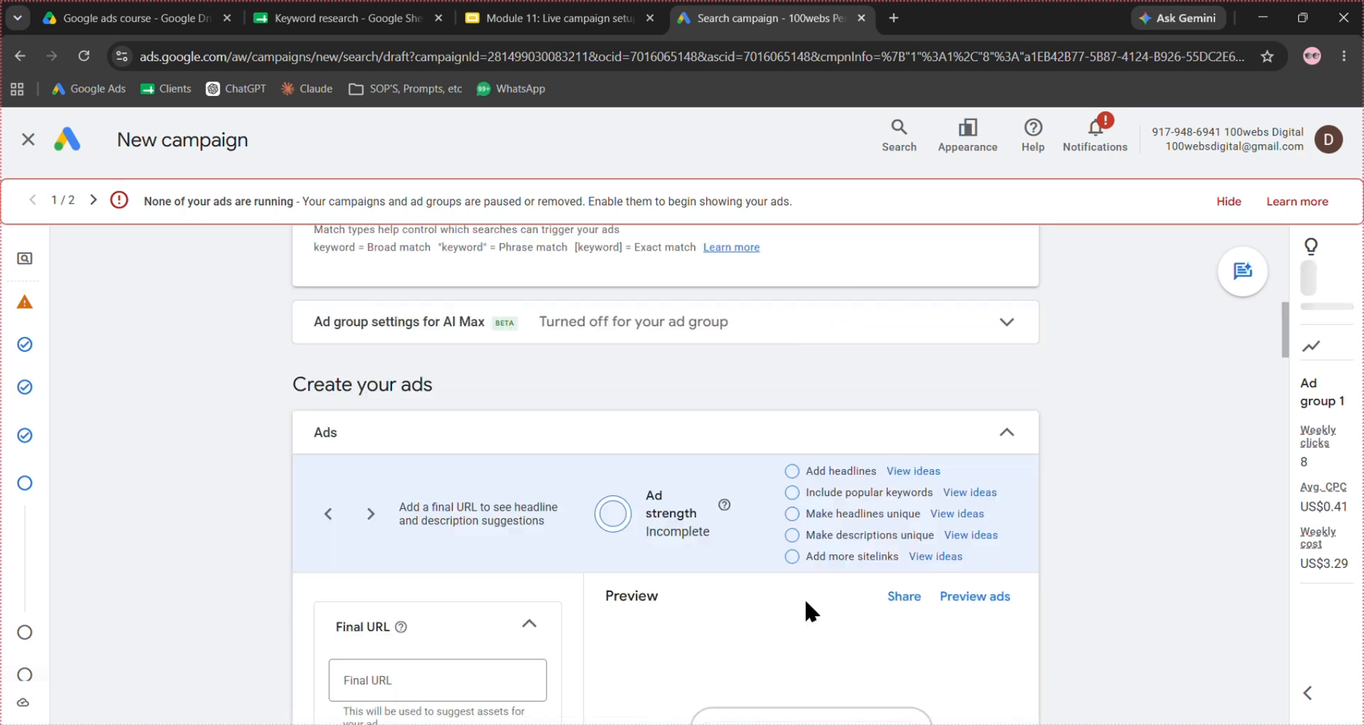
scroll(805, 602, "down", 2)
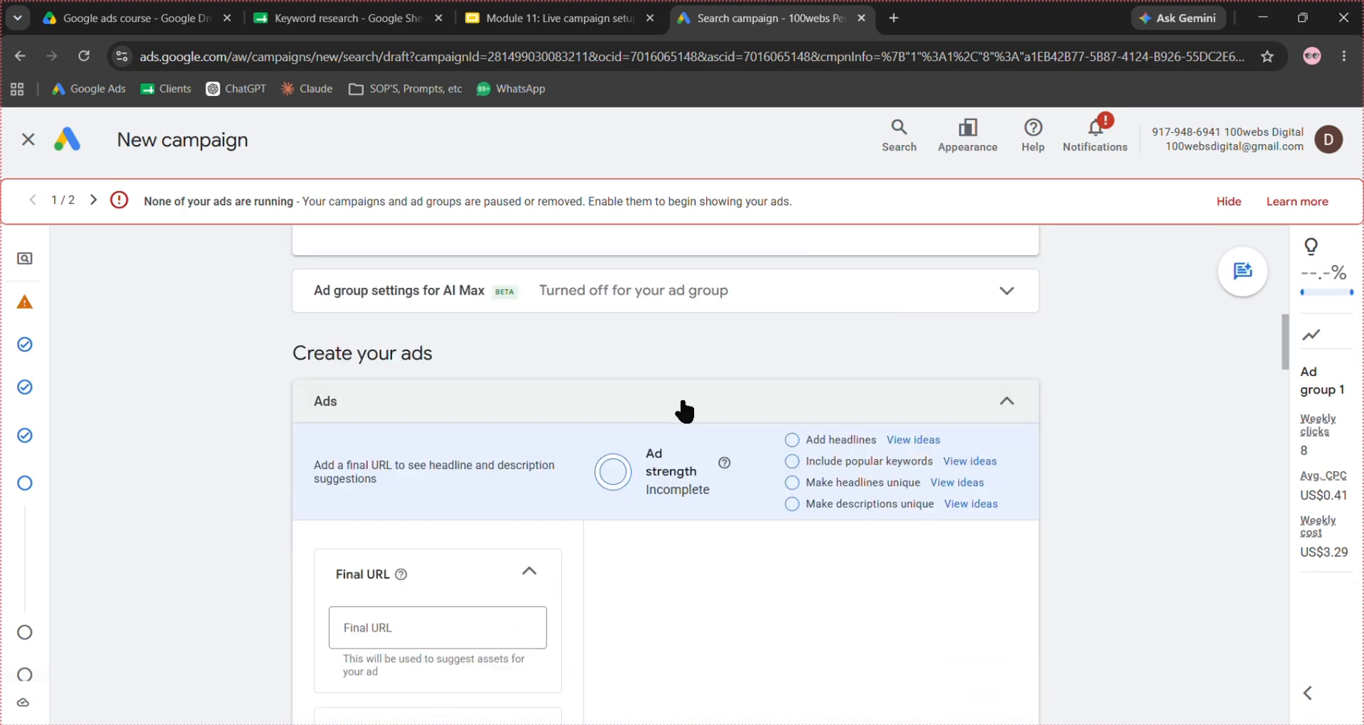
scroll(647, 542, "down", 2)
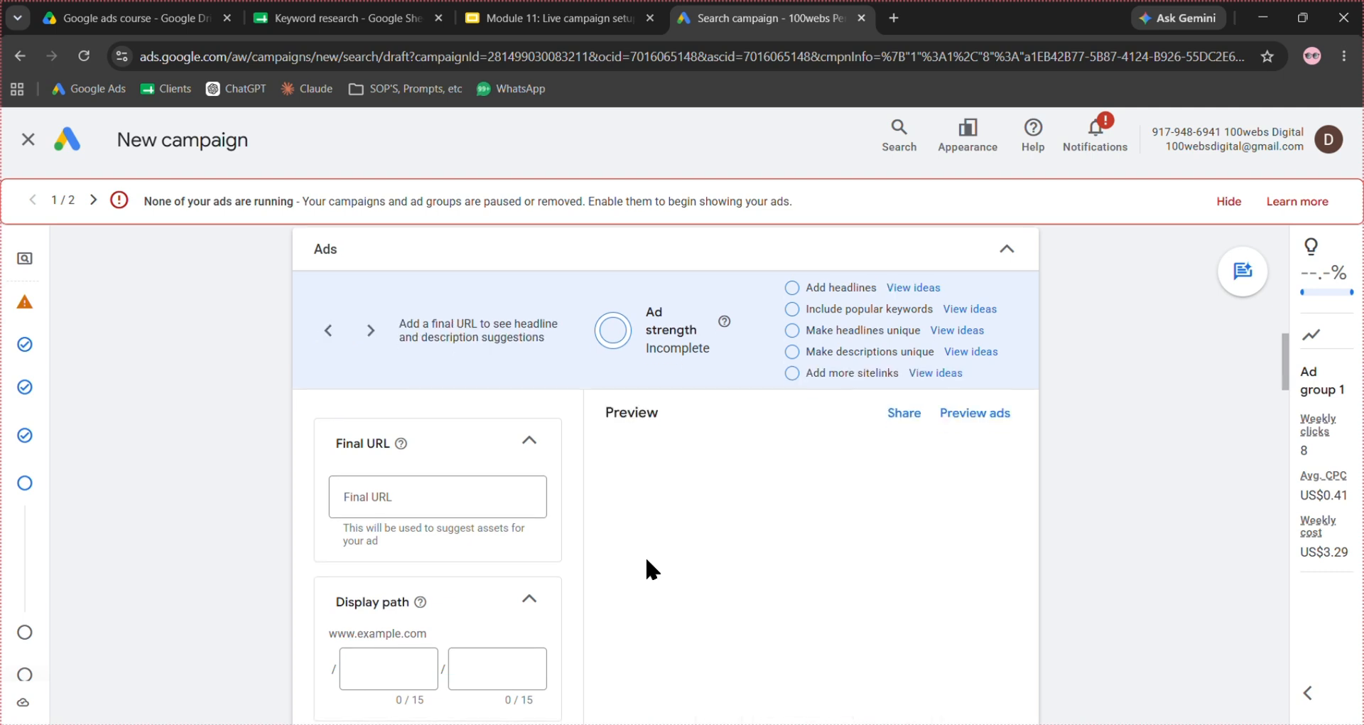
scroll(645, 555, "down", 1)
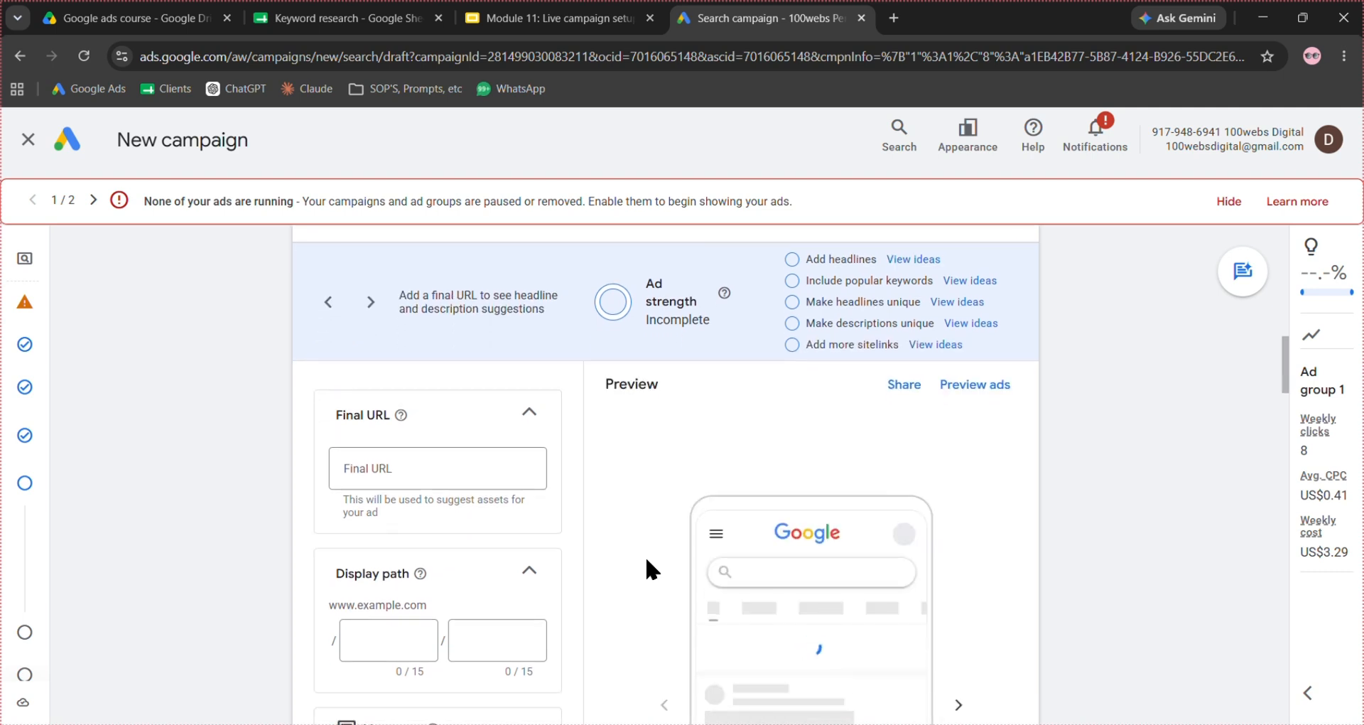
left_click(485, 452)
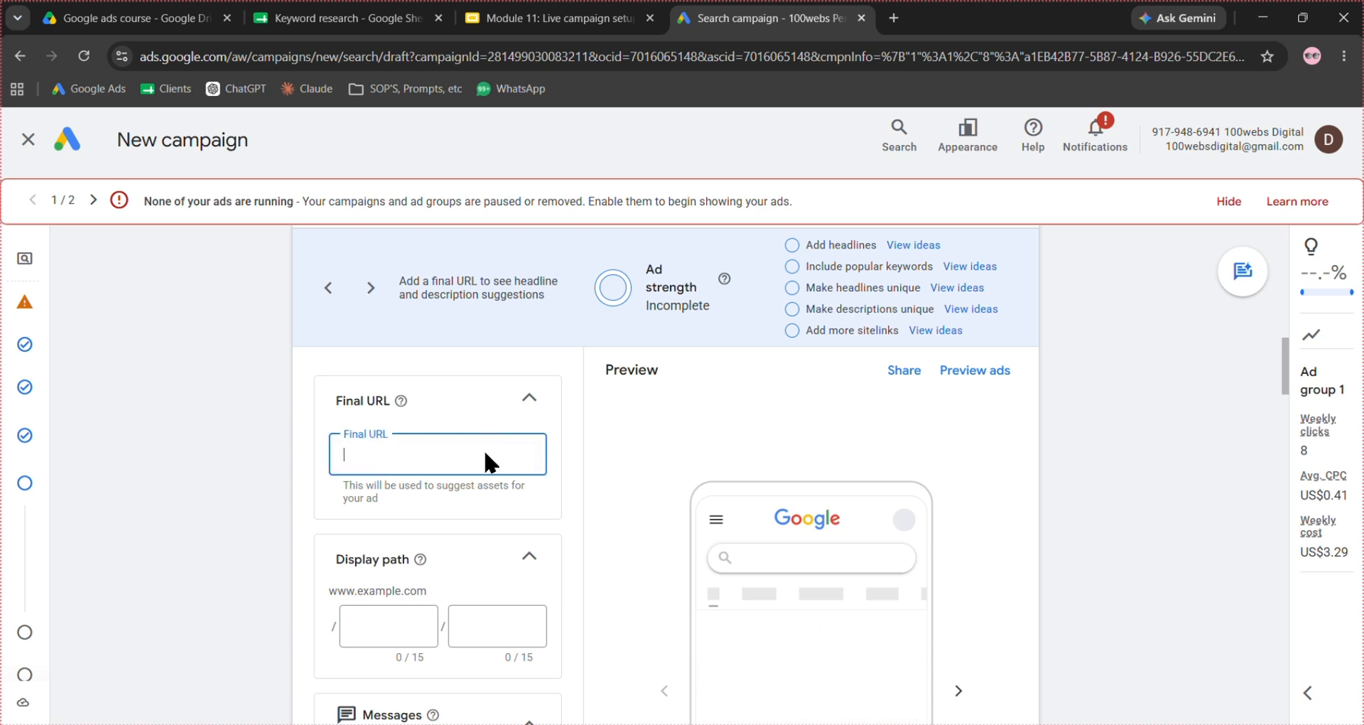
type("https://100webs.com.ng/")
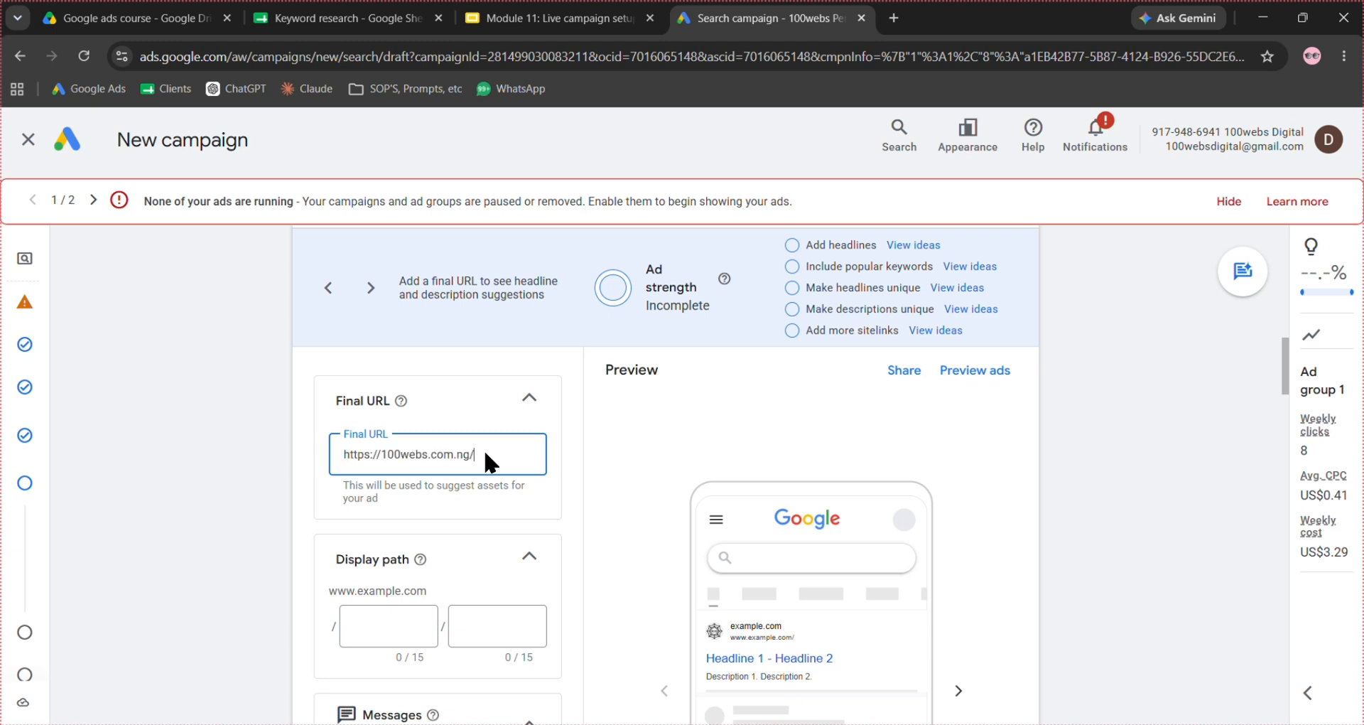
left_click(584, 445)
- Set the ad's display path to dentist in the first part and near-you in the second
scroll(584, 445, "down", 2)
left_click(410, 461)
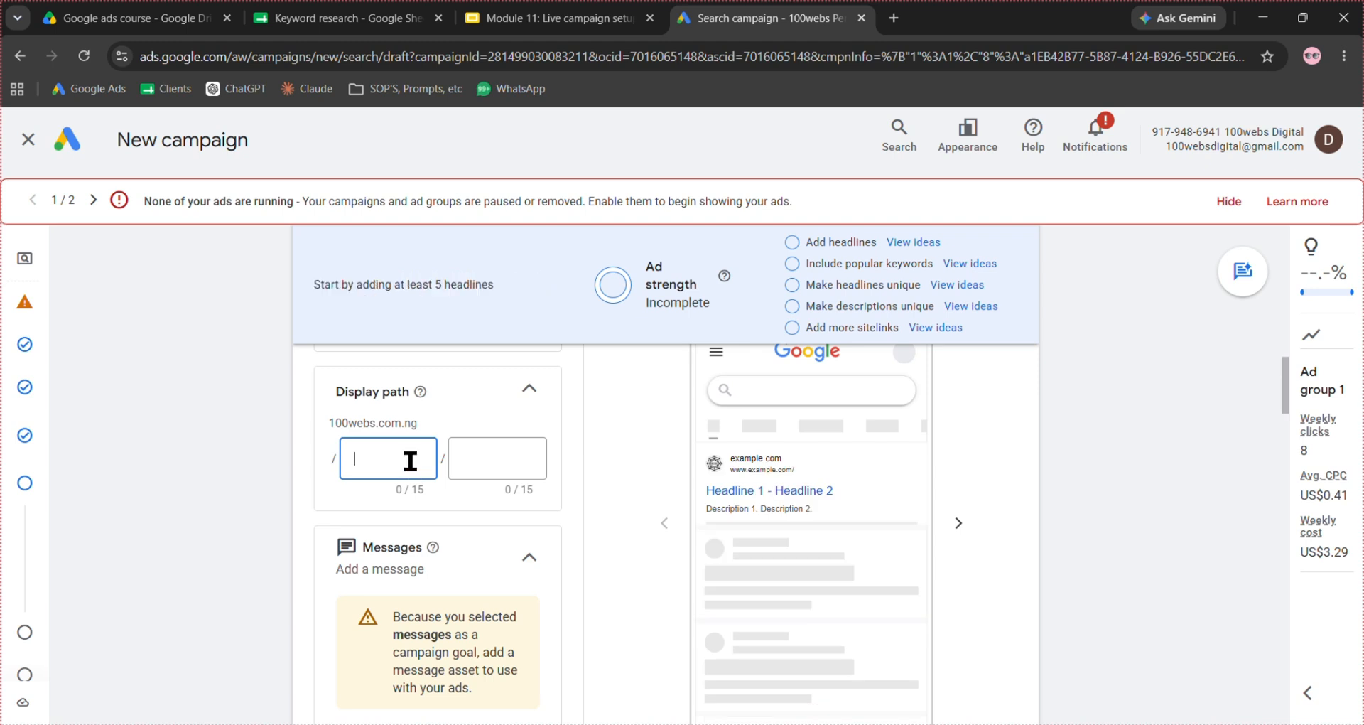
type("dentis")
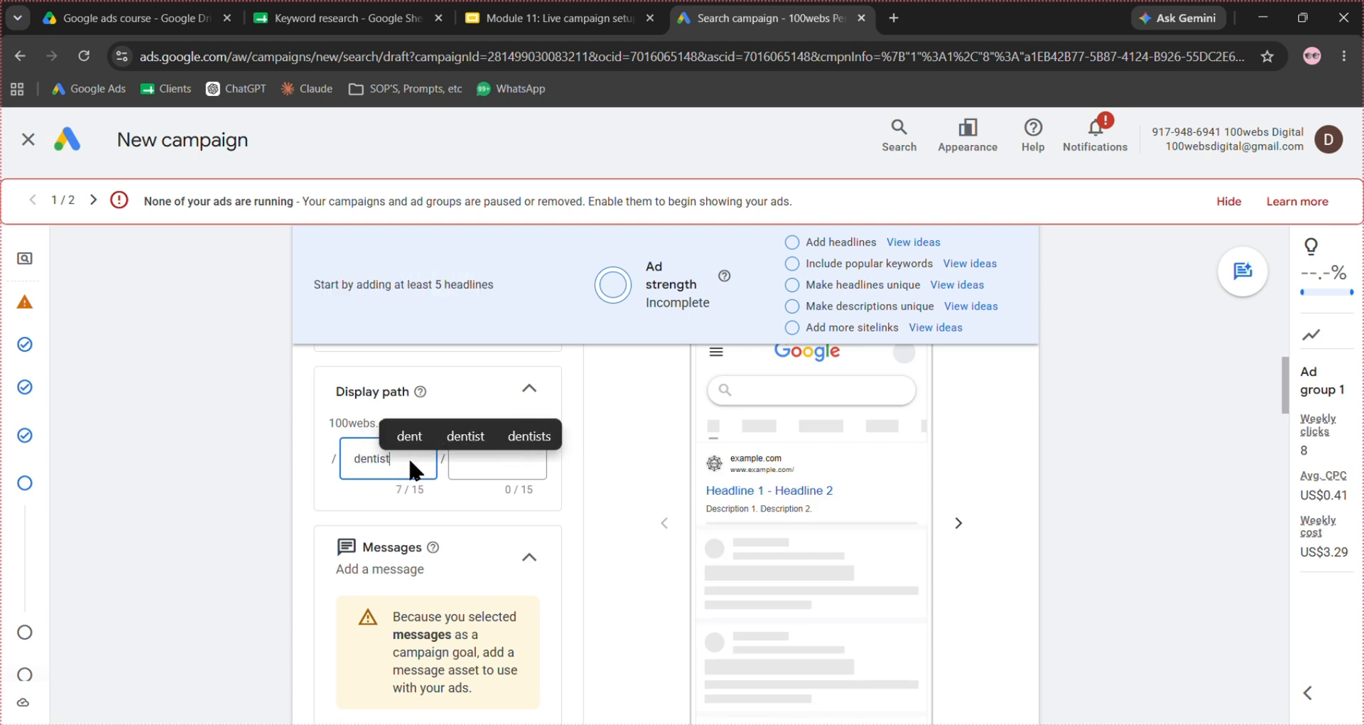
type("t")
left_click(468, 474)
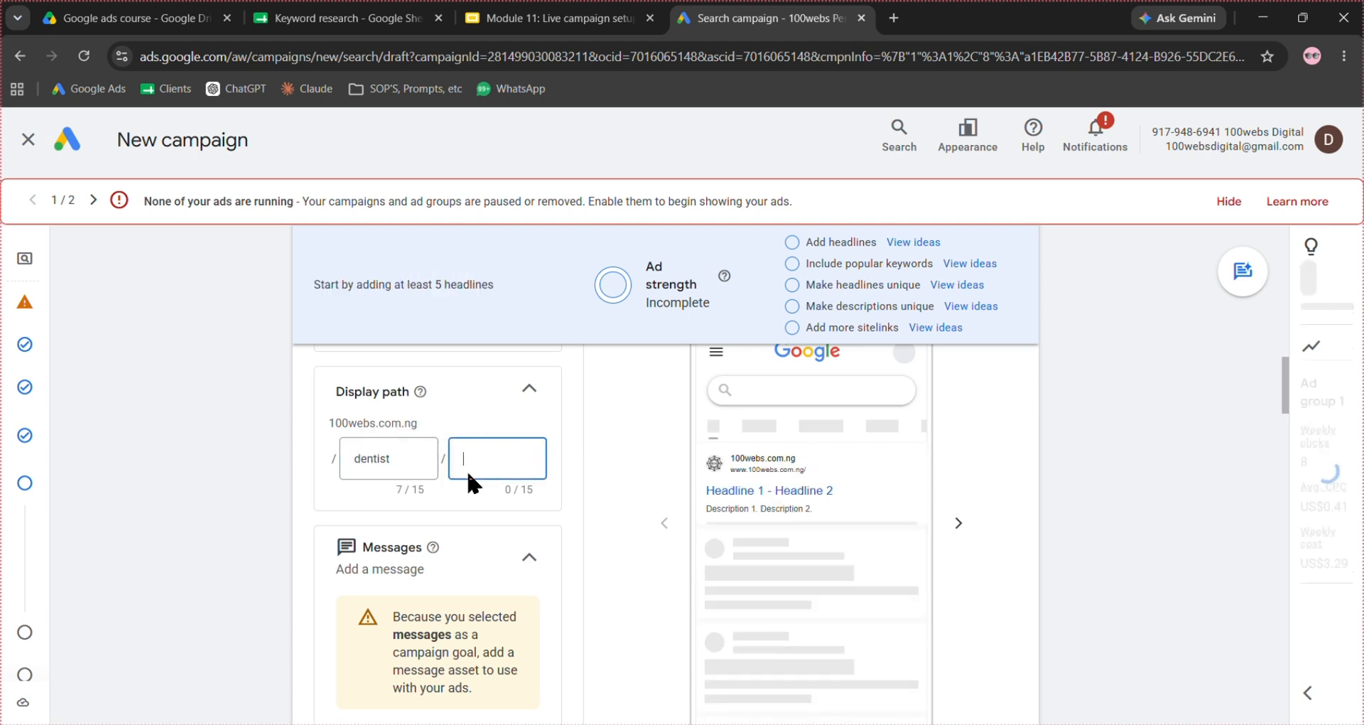
type("n")
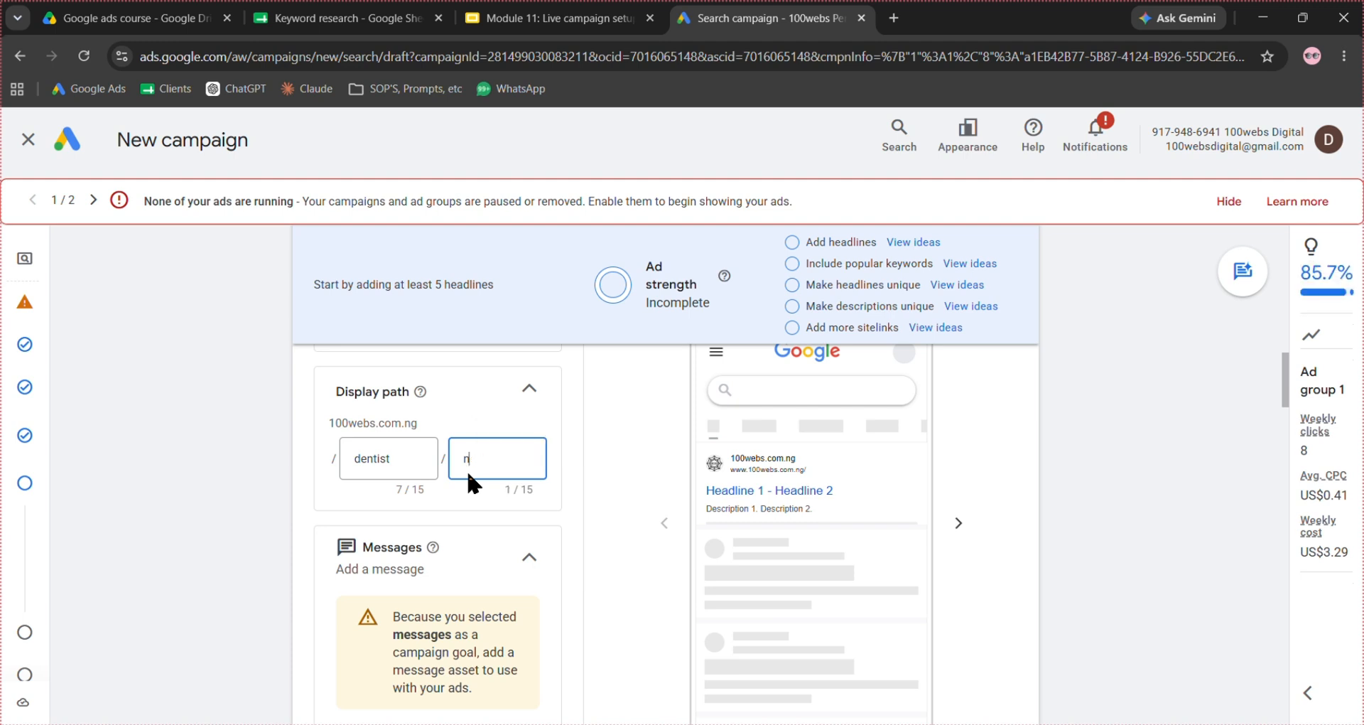
type("erear-you")
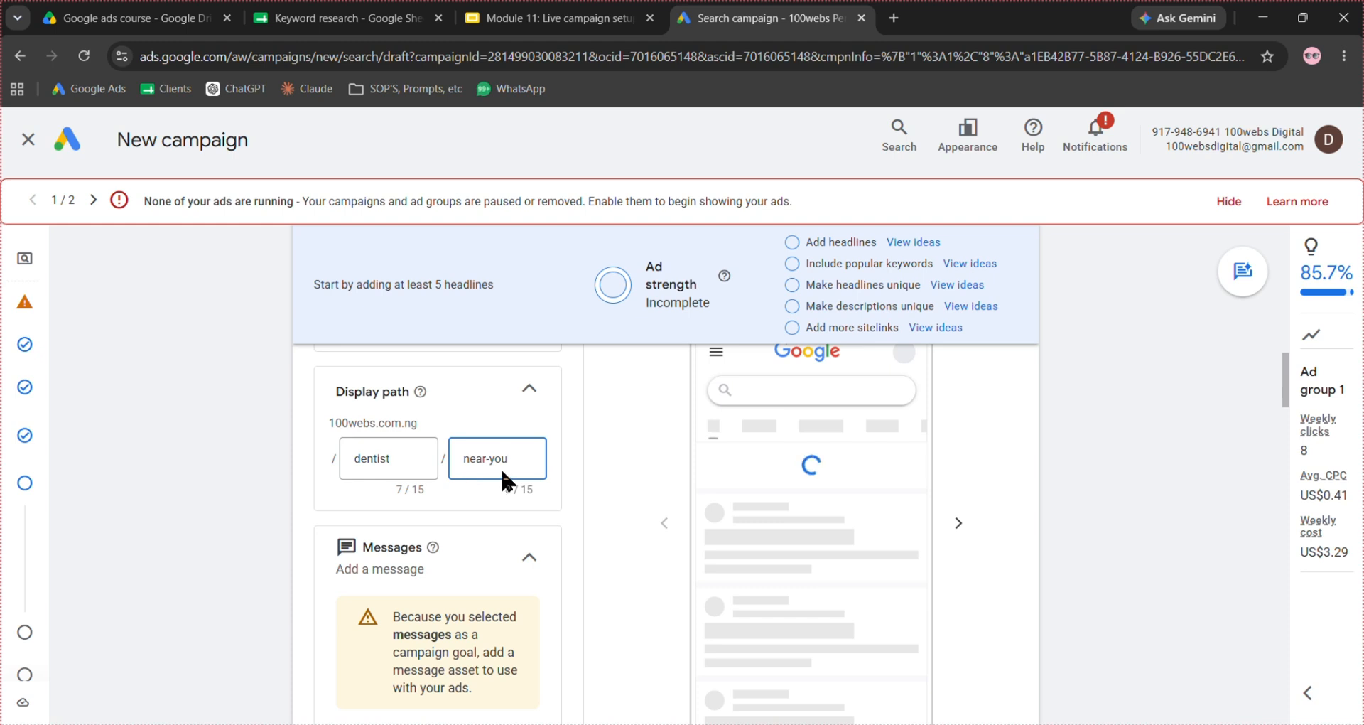
left_click(597, 459)
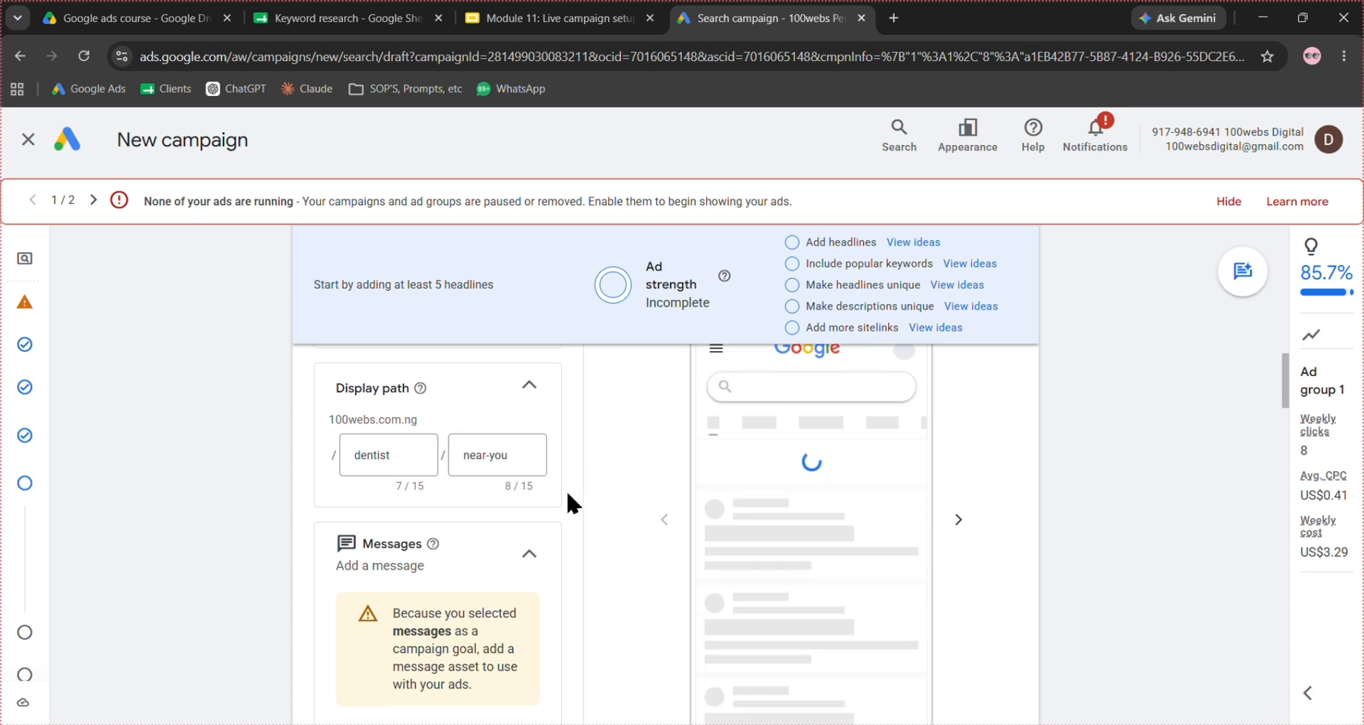
- Collapse the ad's Messages section without adding a message
scroll(569, 491, "down", 1)
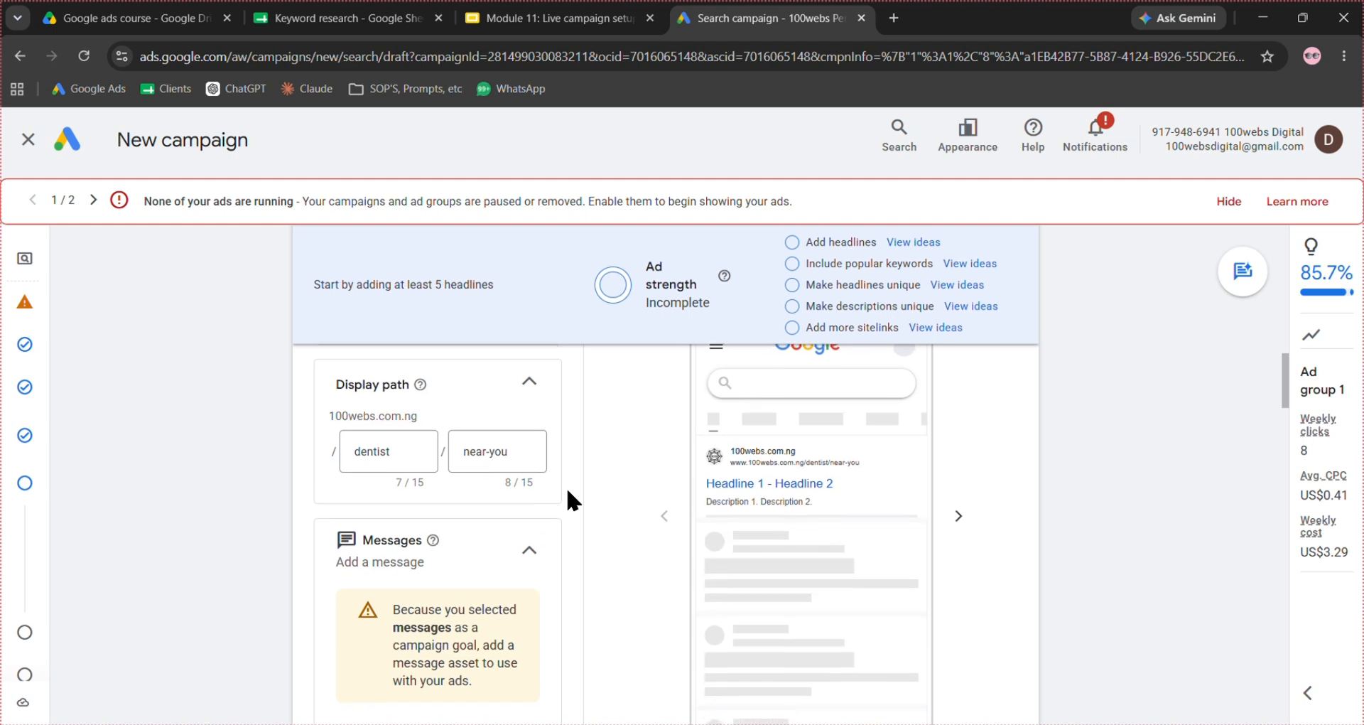
scroll(568, 491, "down", 3)
scroll(569, 491, "up", 1)
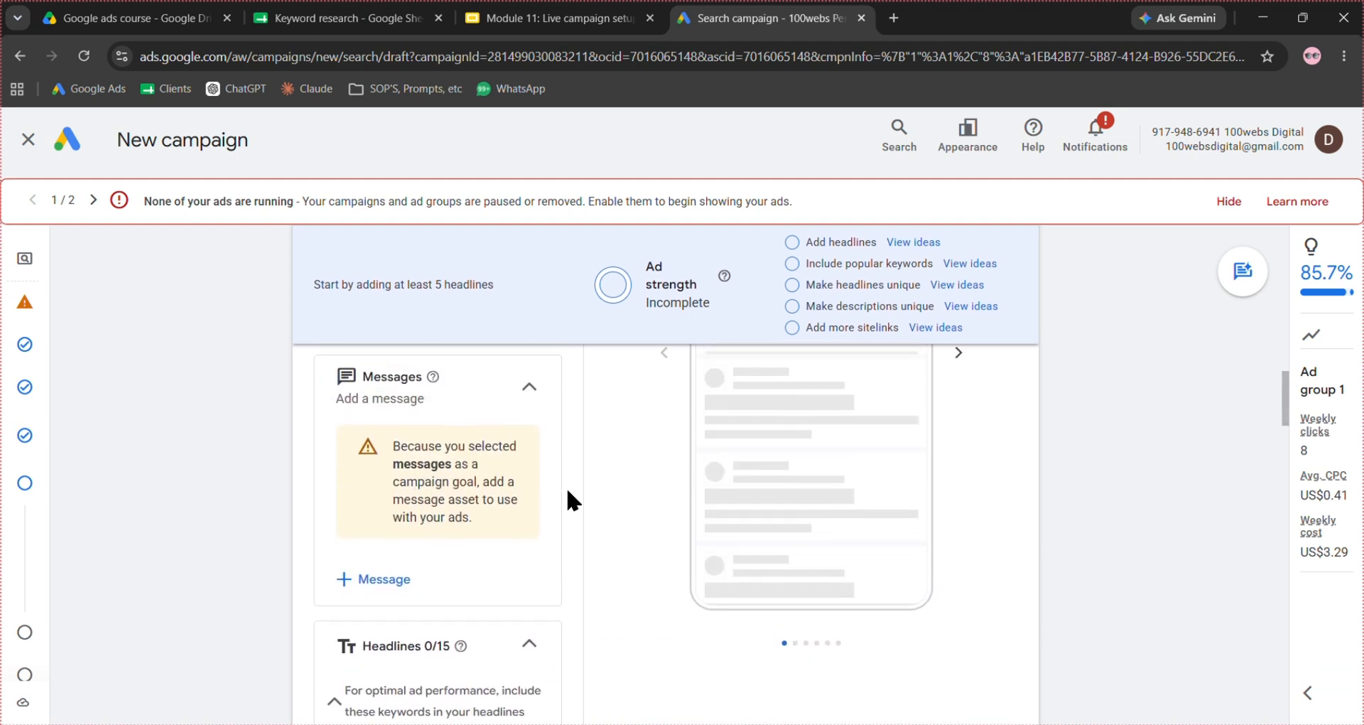
left_click(549, 393)
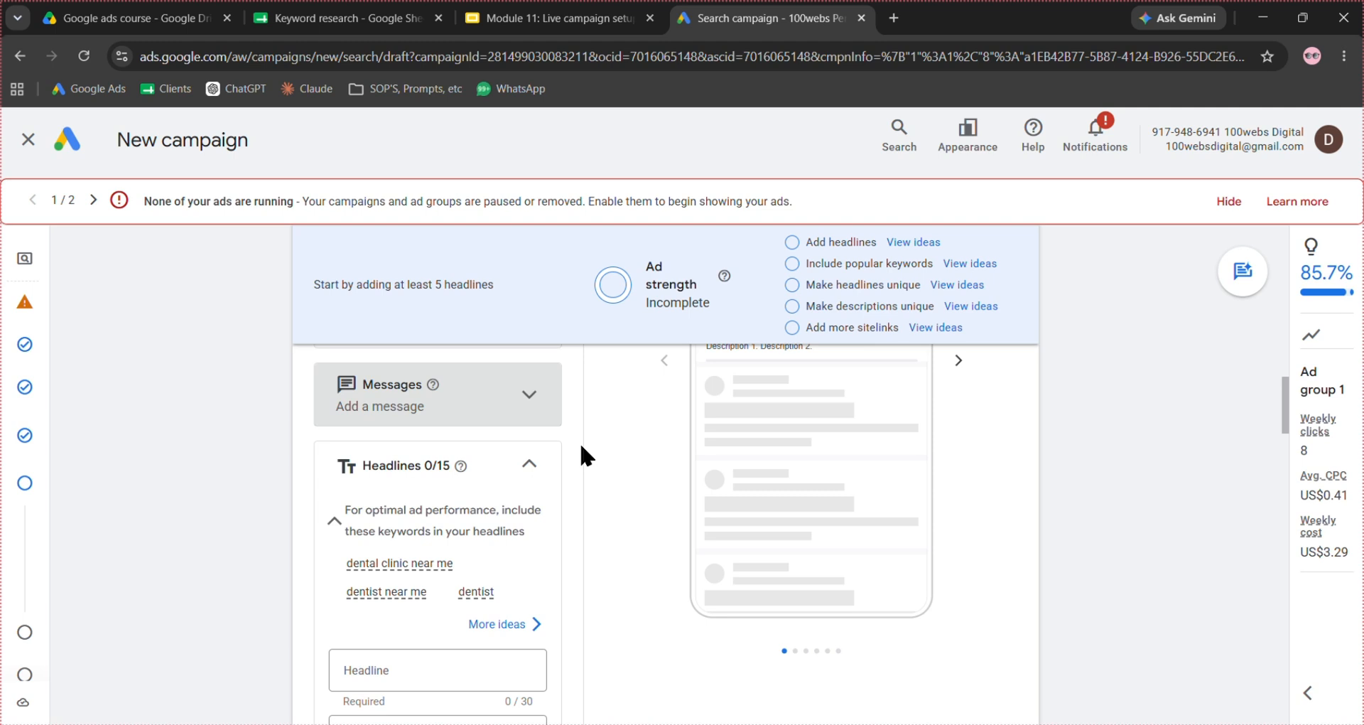
- Copy "Best Dentist in Lagos" from the AD COPY Google Doc into the ad's first headline, placing the campaign's browser tab beside the document's
scroll(582, 455, "down", 1)
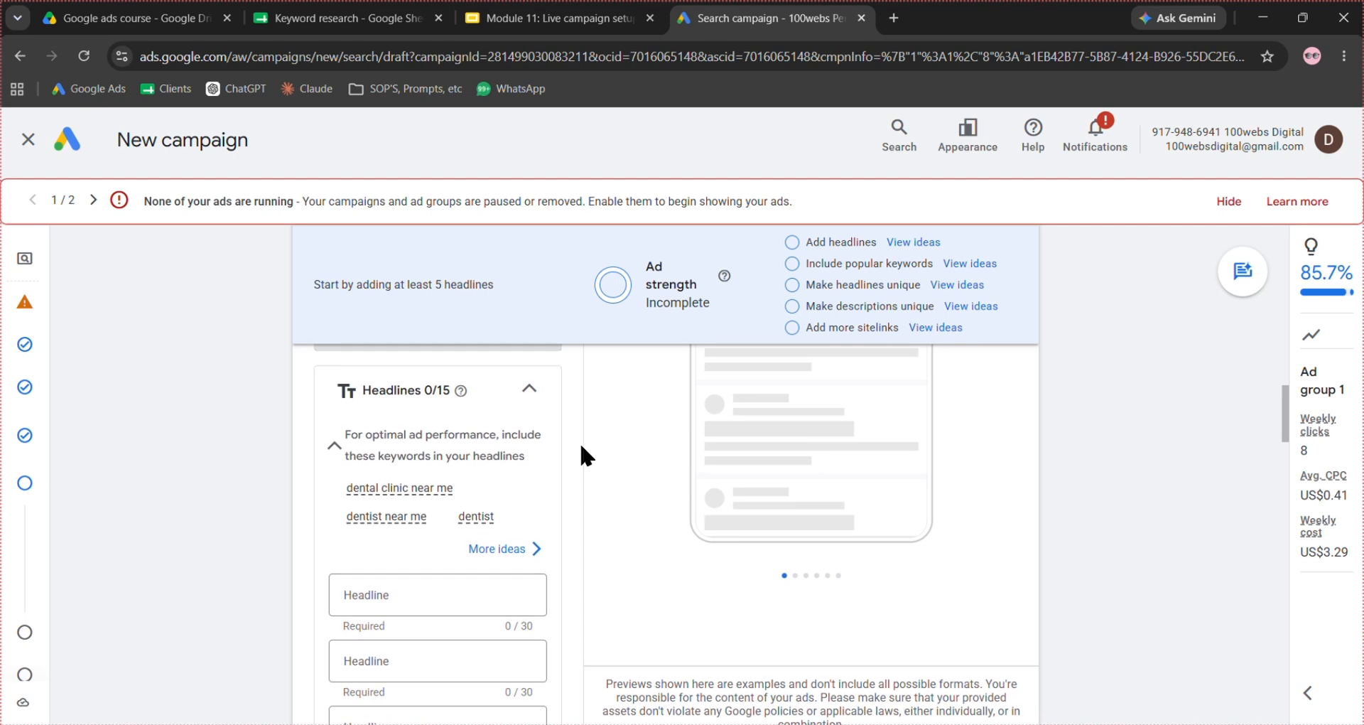
scroll(581, 454, "down", 1)
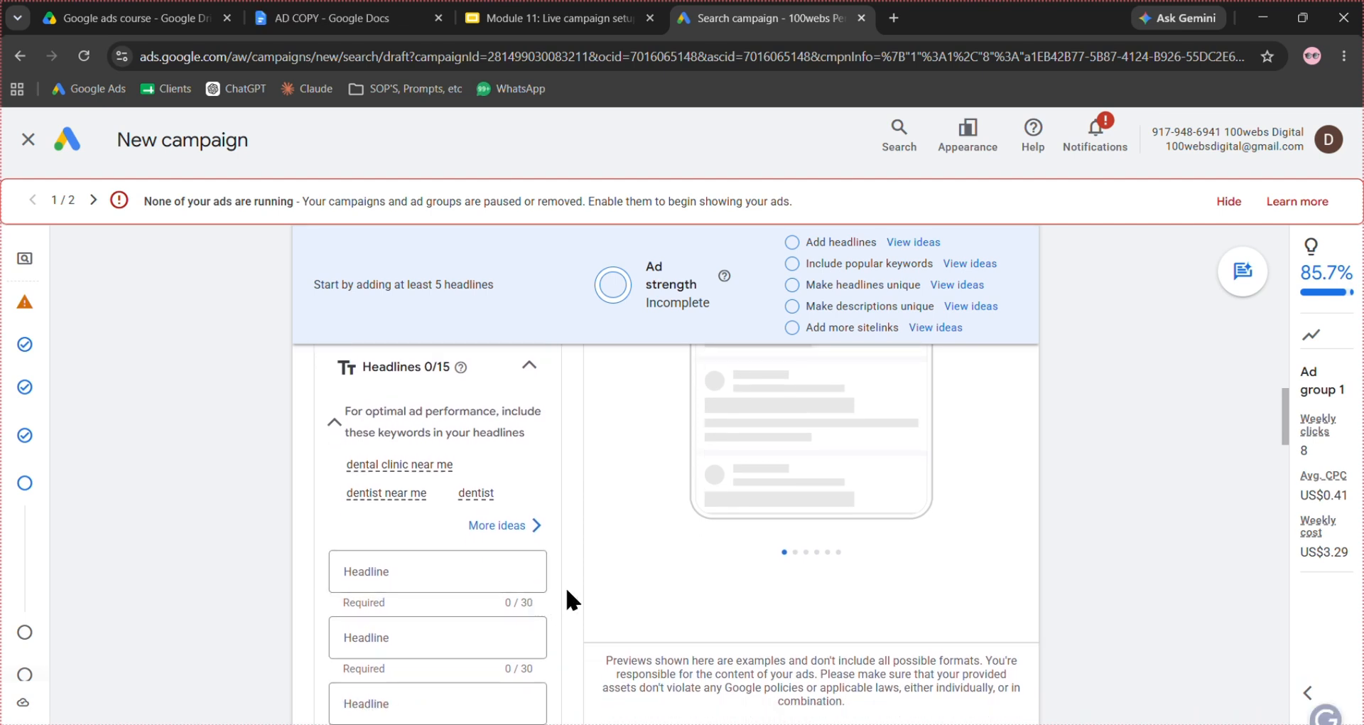
left_click(359, 15)
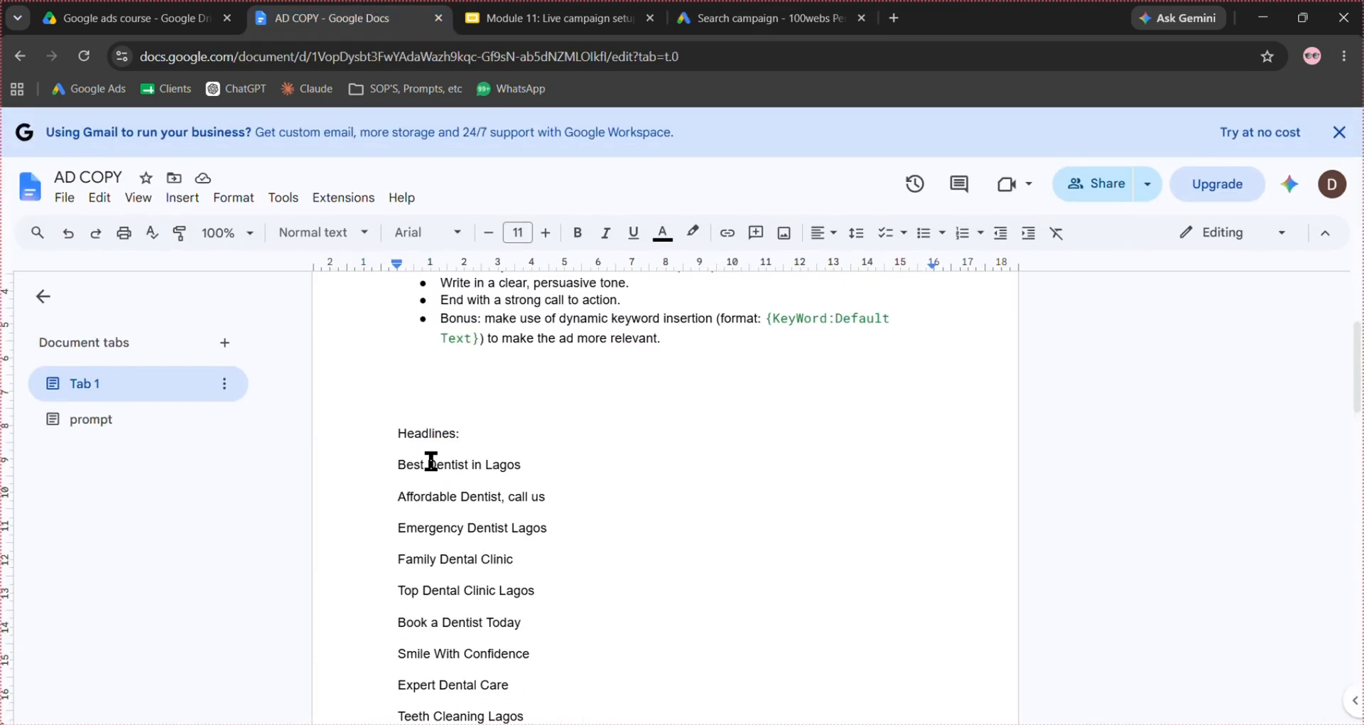
triple_click(432, 466)
key("ctrl+c")
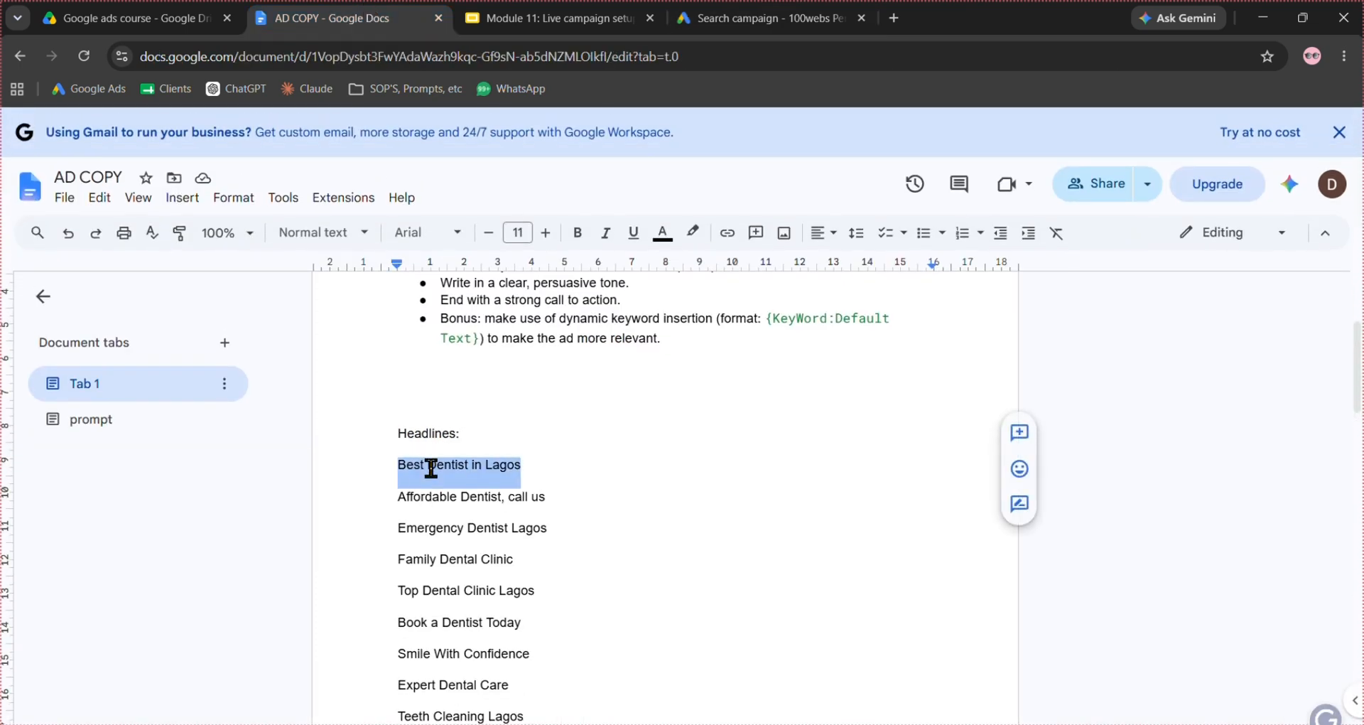
left_click(811, 20)
left_click_drag(760, 16, 567, 2)
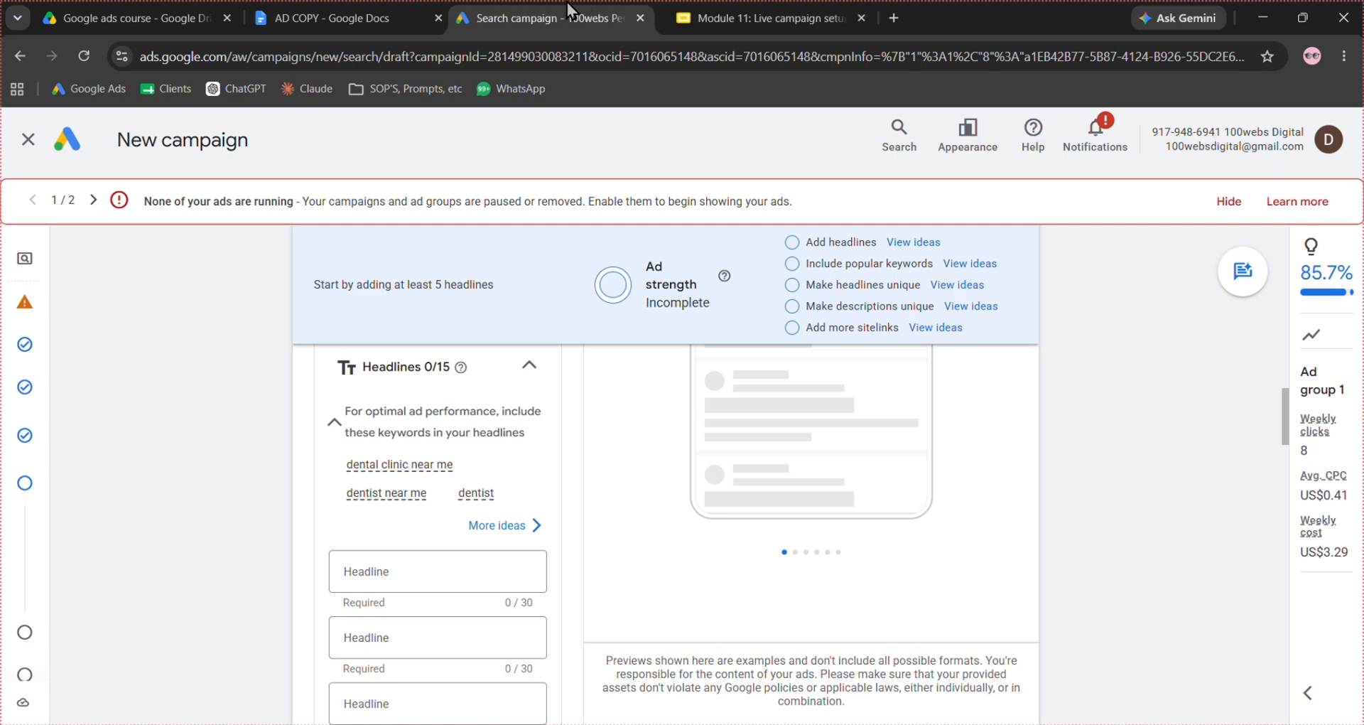
left_click(371, 584)
key("ctrl+v")
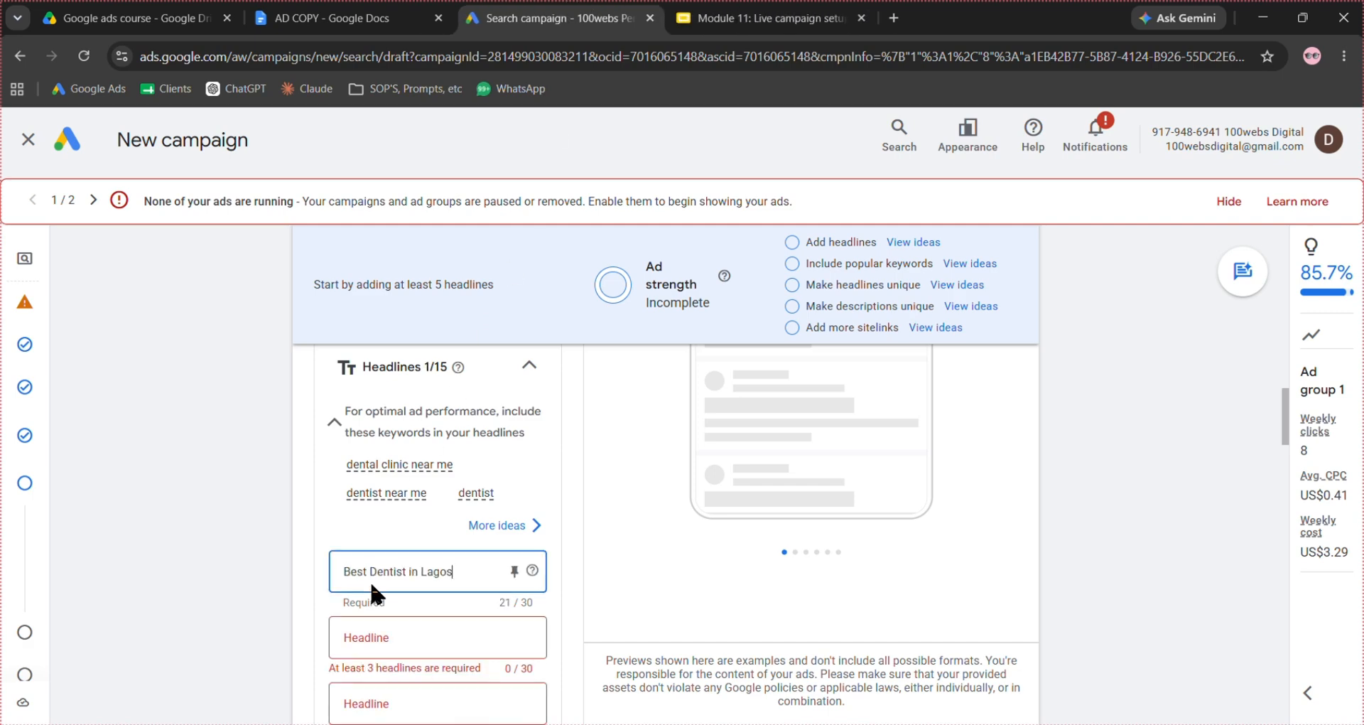
- Copy "Affordable Dentist, call us" from the AD COPY document into the ad's second headline
left_click_drag(381, 12, 310, 22)
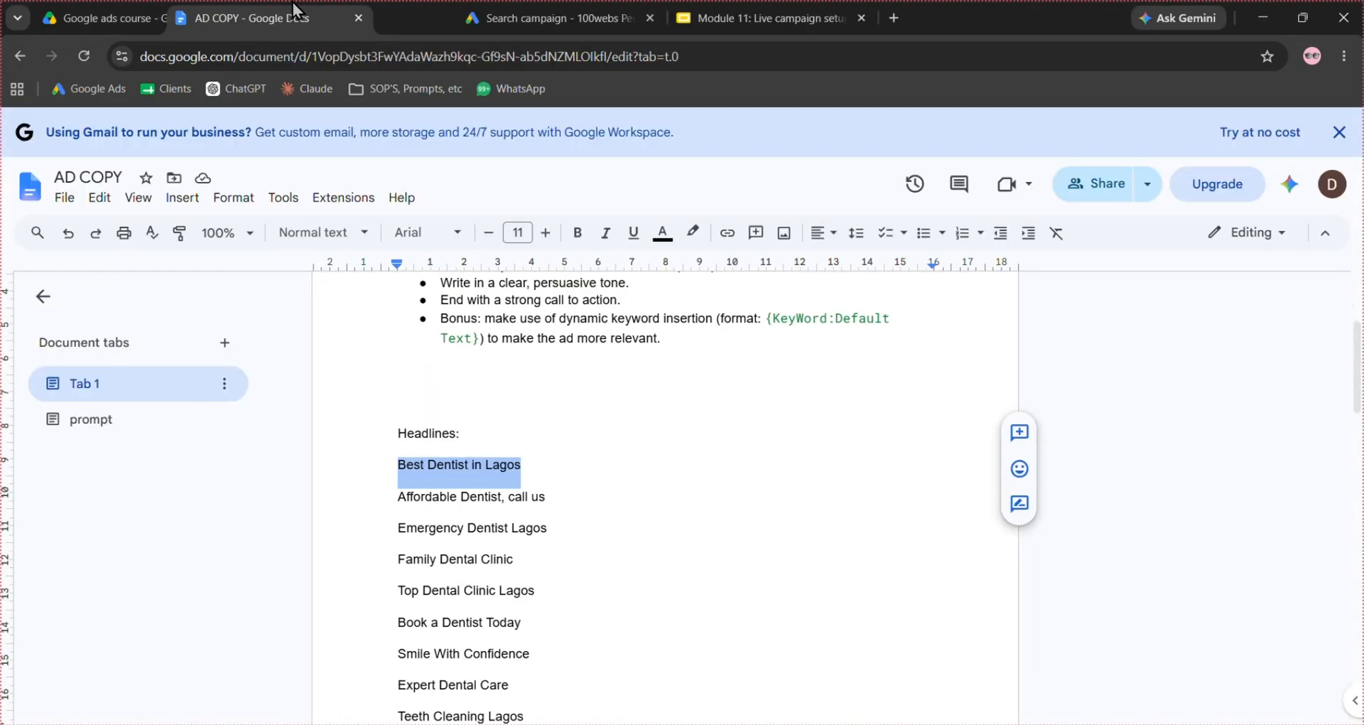
triple_click(507, 505)
key("ctrl+c")
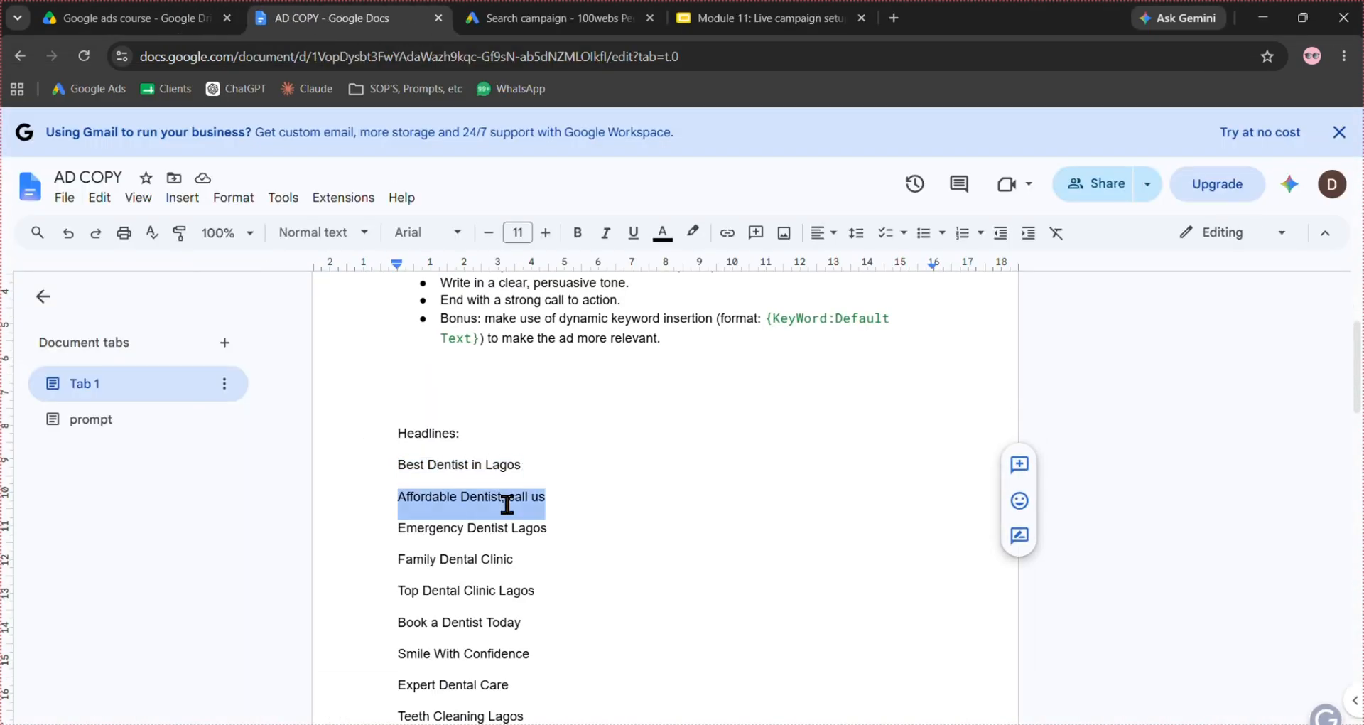
left_click(557, 18)
left_click(409, 634)
key("ctrl+v")
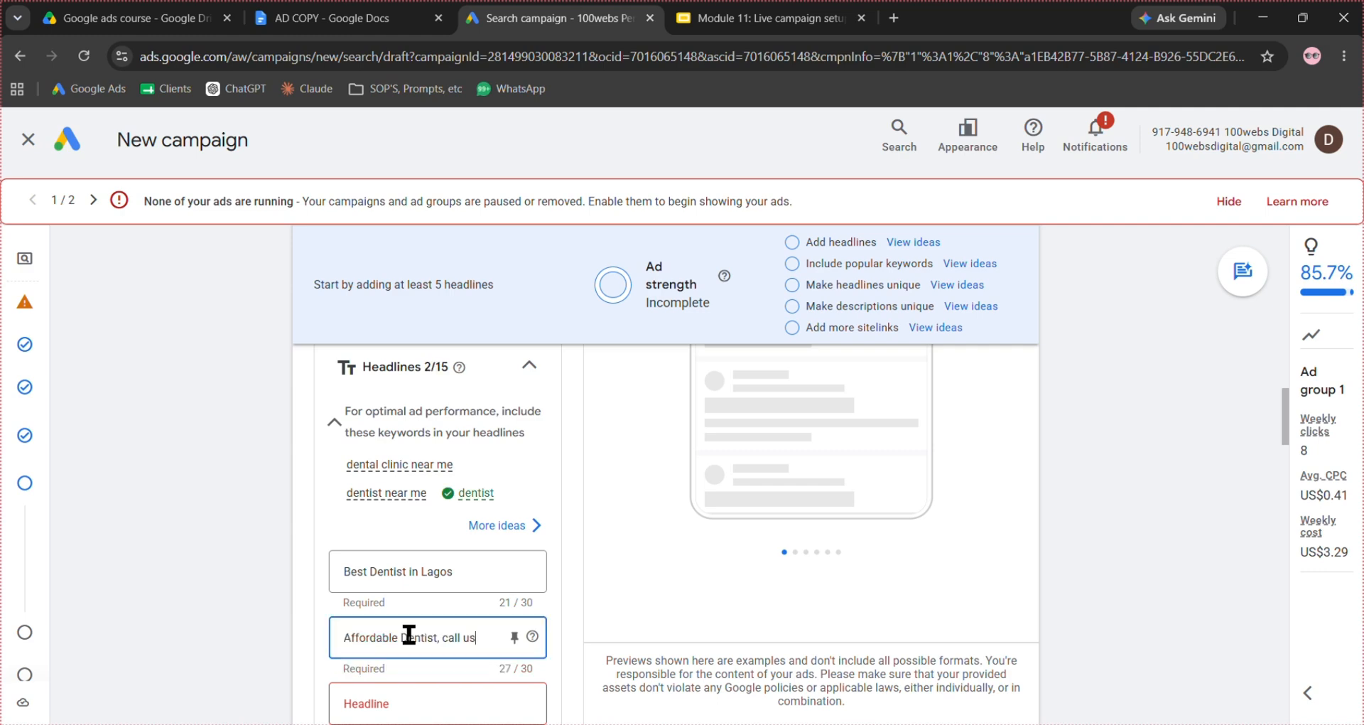
- Copy "Emergency Dentist Lagos" from the AD COPY document into the ad's third headline
left_click(347, 21)
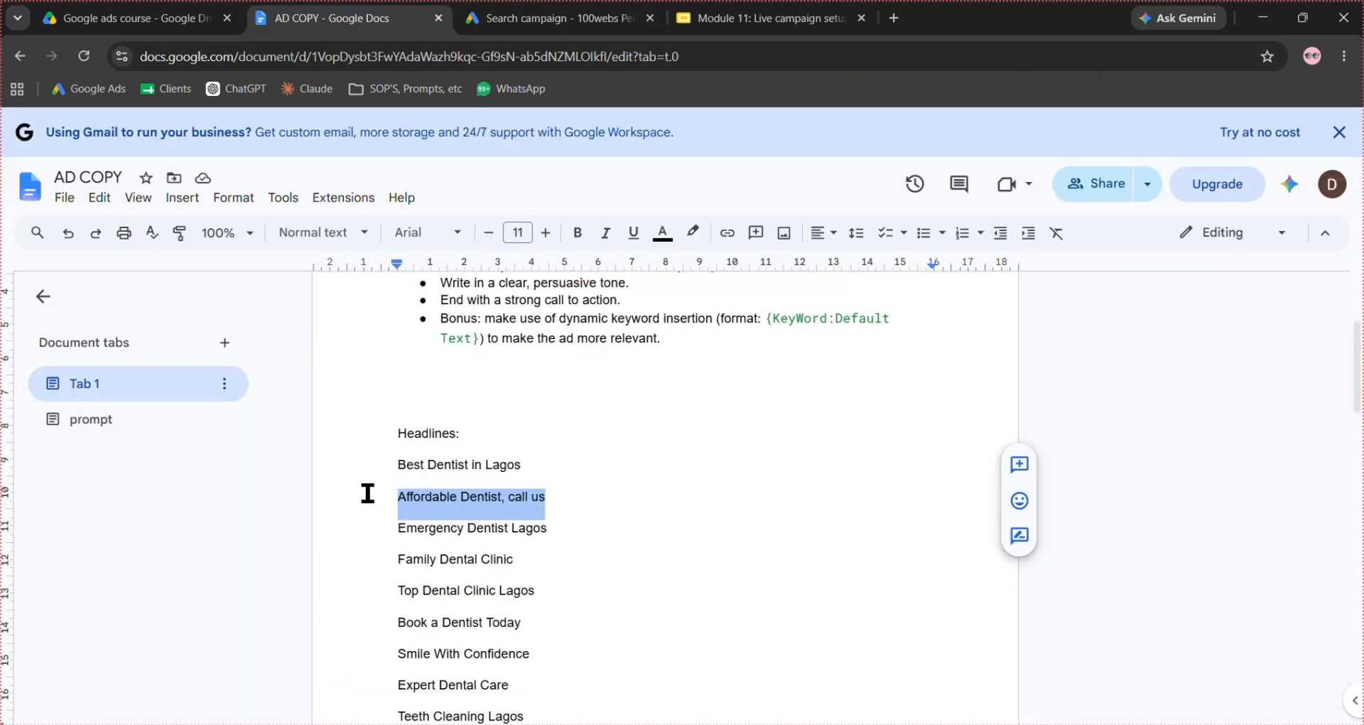
triple_click(433, 529)
key("ctrl+c")
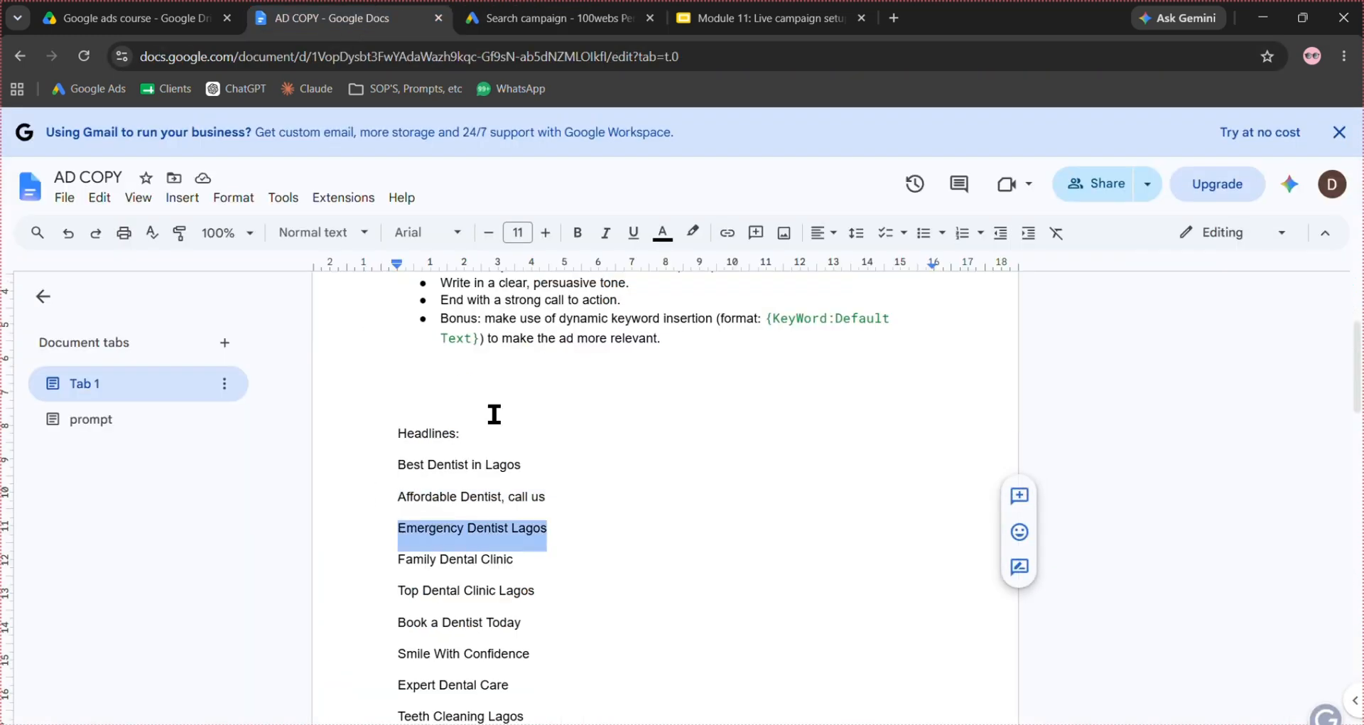
left_click(558, 18)
left_click(418, 687)
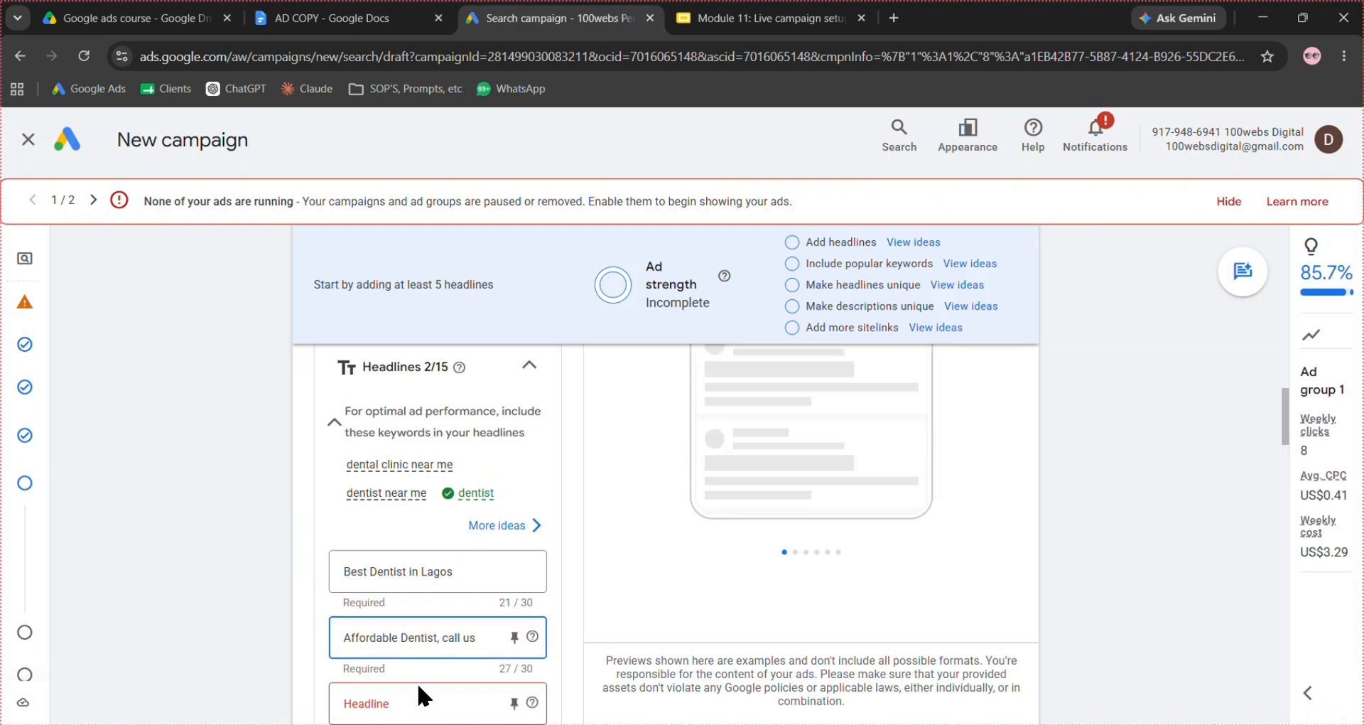
key("ctrl+v")
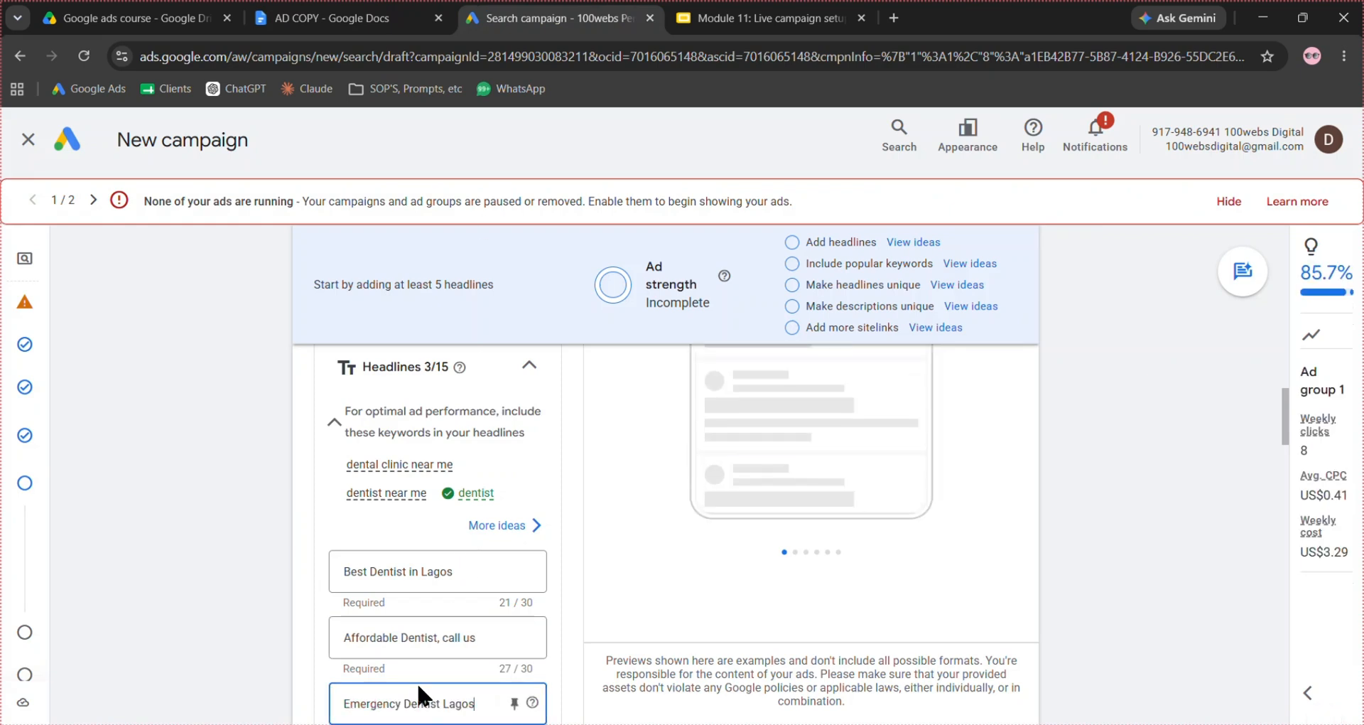
- Fill the ad's two required descriptions with the "Expert dentists in Lagos…" and "Looking for a dentist near me?…" lines from the AD COPY document
scroll(593, 595, "down", 3)
left_click(593, 595)
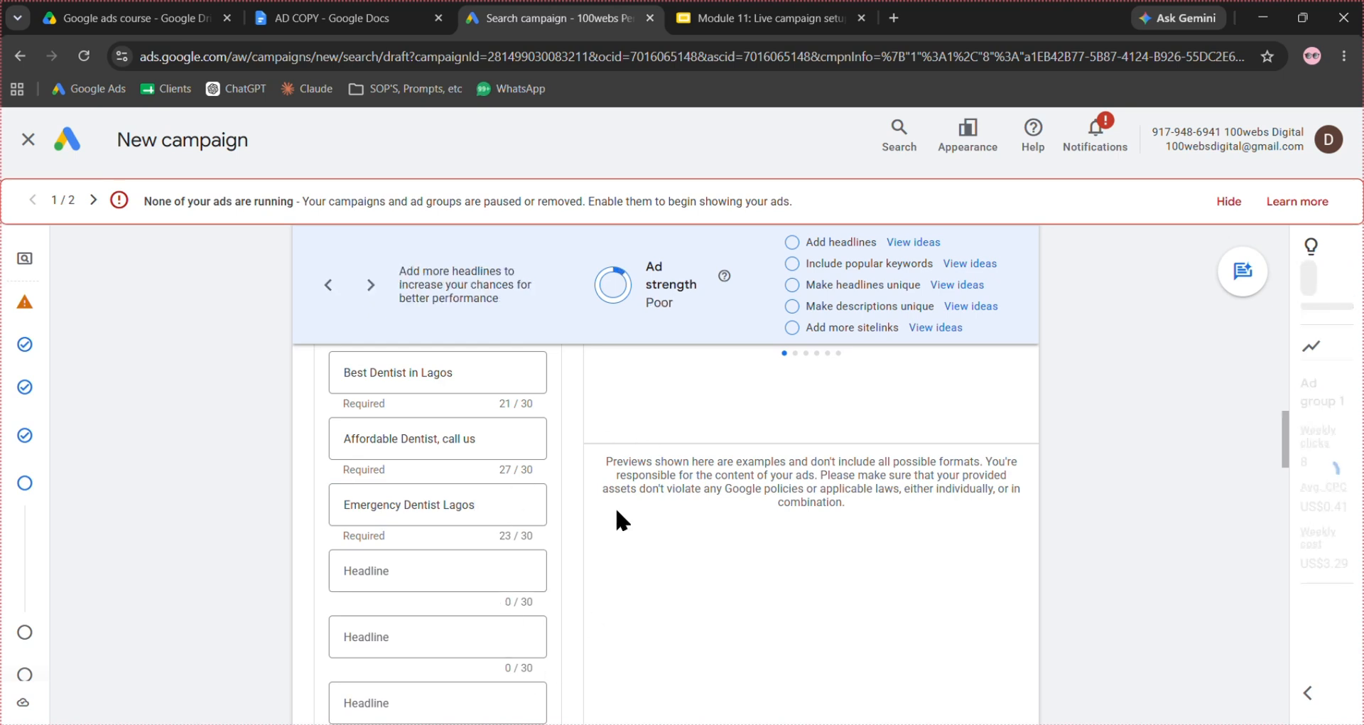
scroll(615, 505, "down", 1)
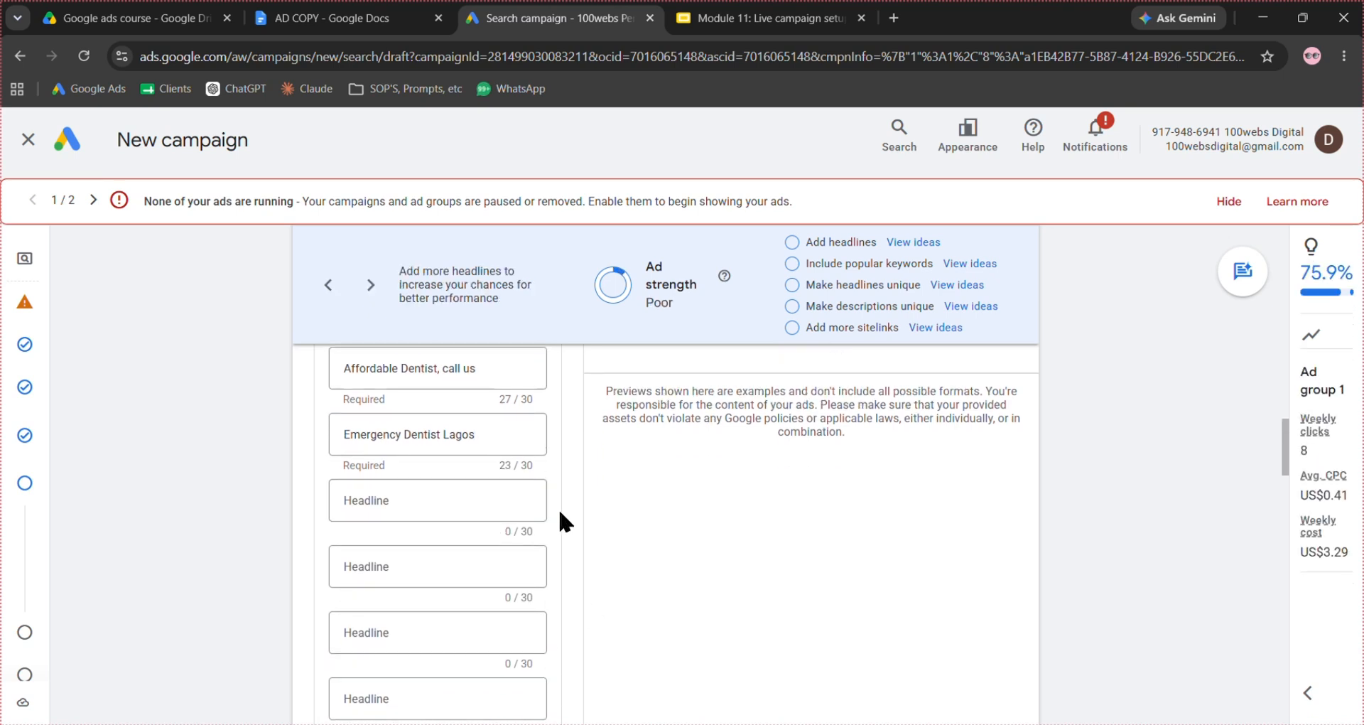
scroll(557, 505, "down", 2)
scroll(560, 512, "down", 4)
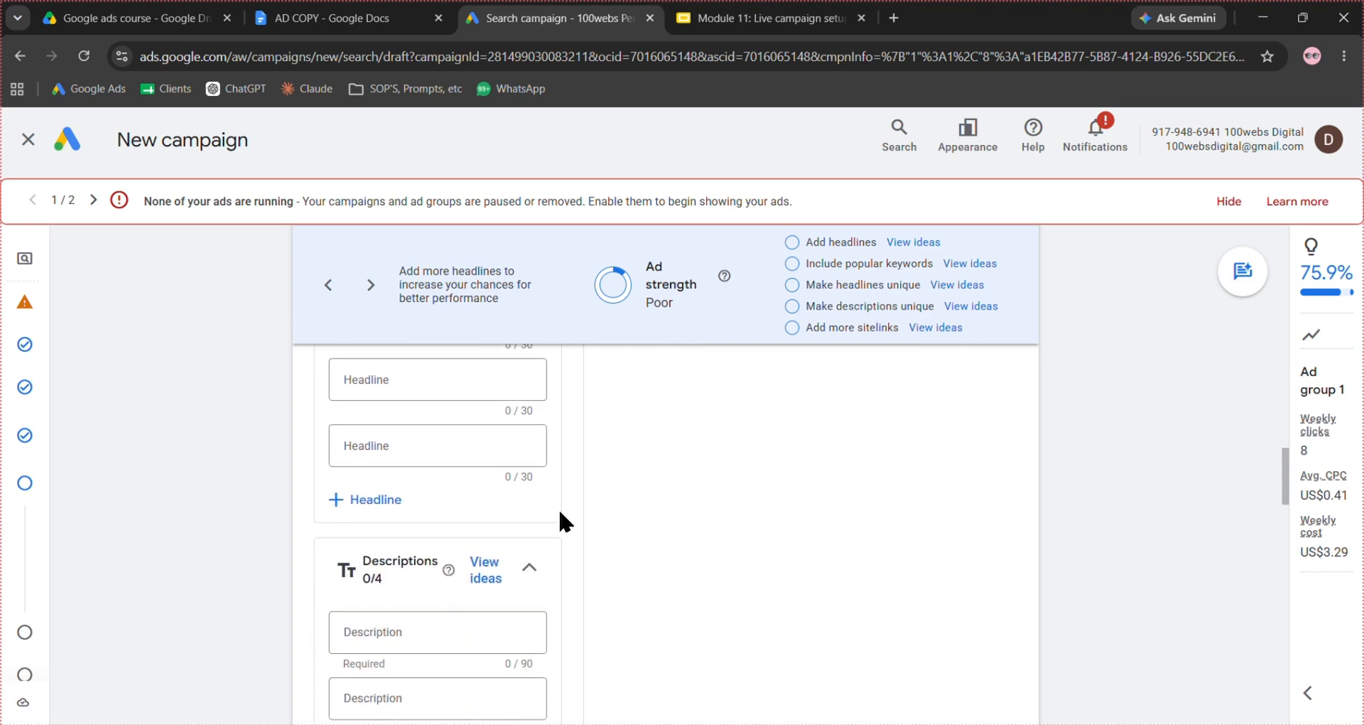
left_click(355, 18)
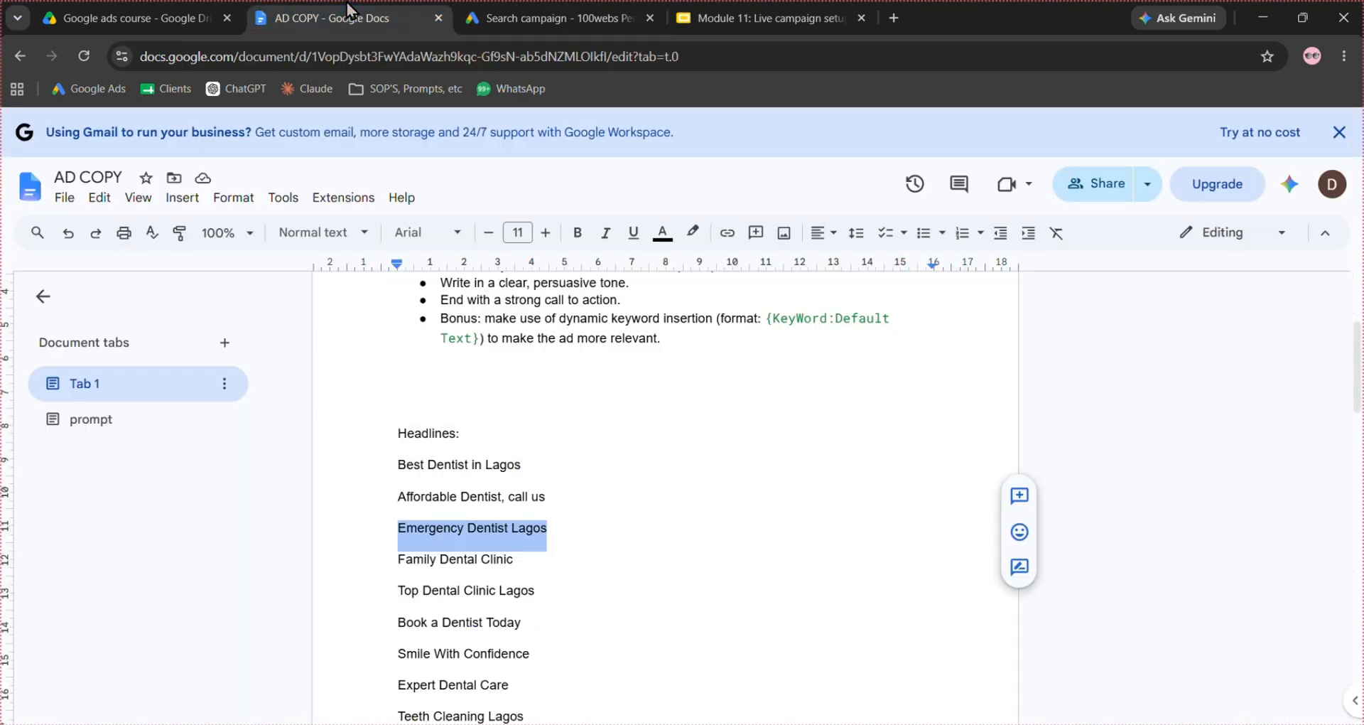
scroll(656, 470, "down", 5)
scroll(656, 469, "down", 5)
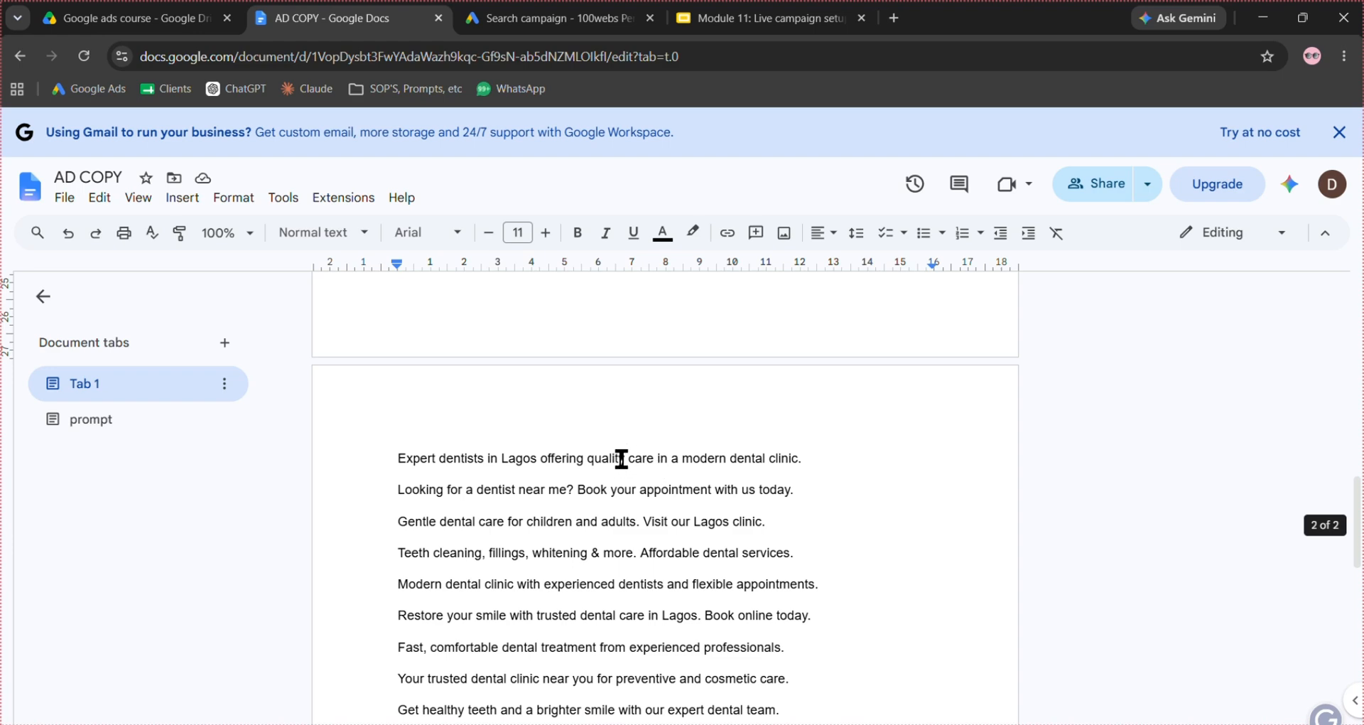
triple_click(620, 458)
left_click(558, 18)
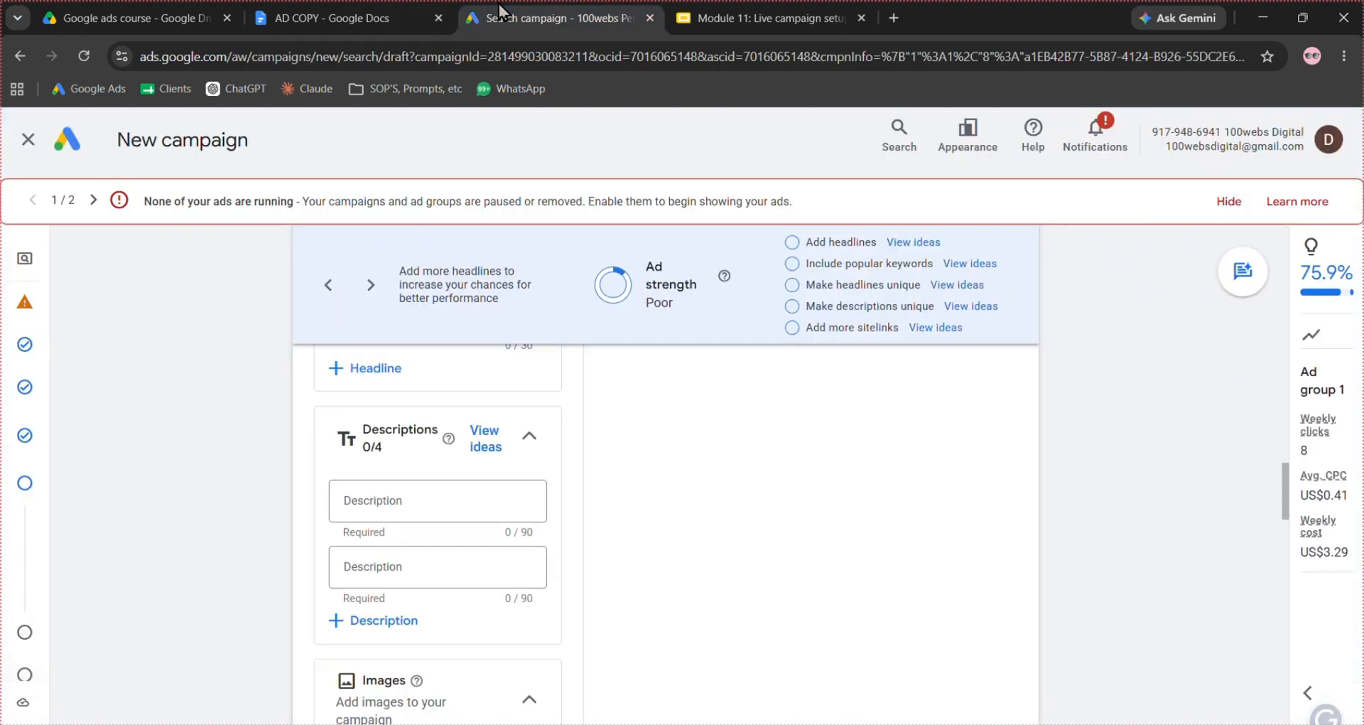
left_click(401, 505)
type("Expert dentists in Lagos offering quality care in a modern dental clinic. Looking for a dentist near me? Book your appointment with us today.")
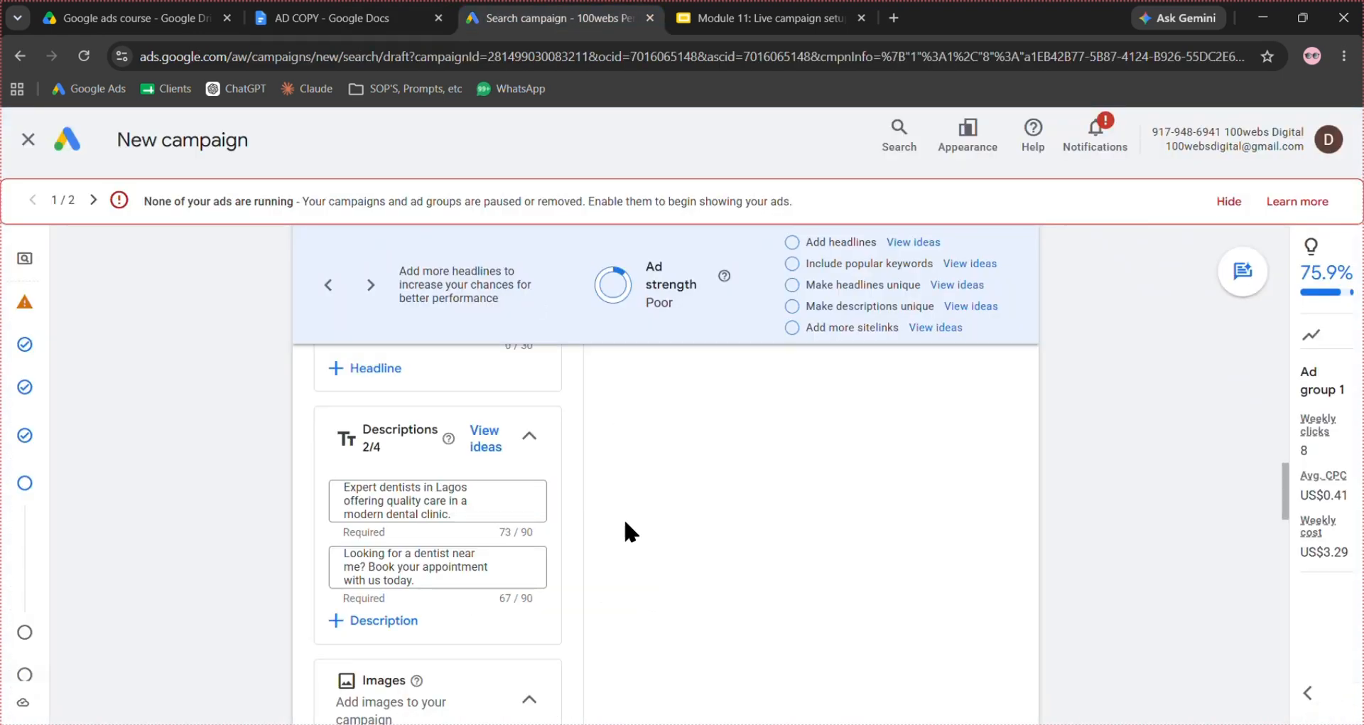
- Finish the ad without adding images, a business name, sitelinks or callouts, and continue to the campaign's budget settings
scroll(565, 624, "down", 3)
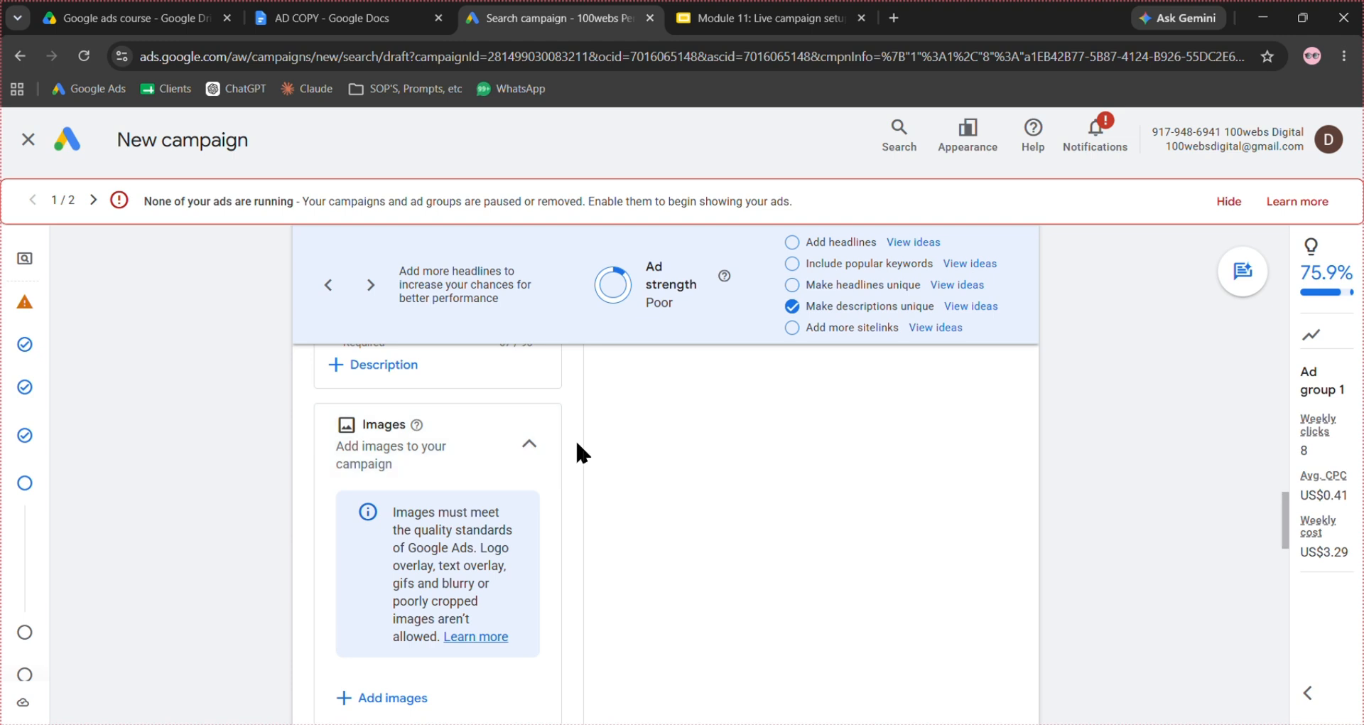
scroll(577, 453, "down", 2)
scroll(577, 452, "down", 2)
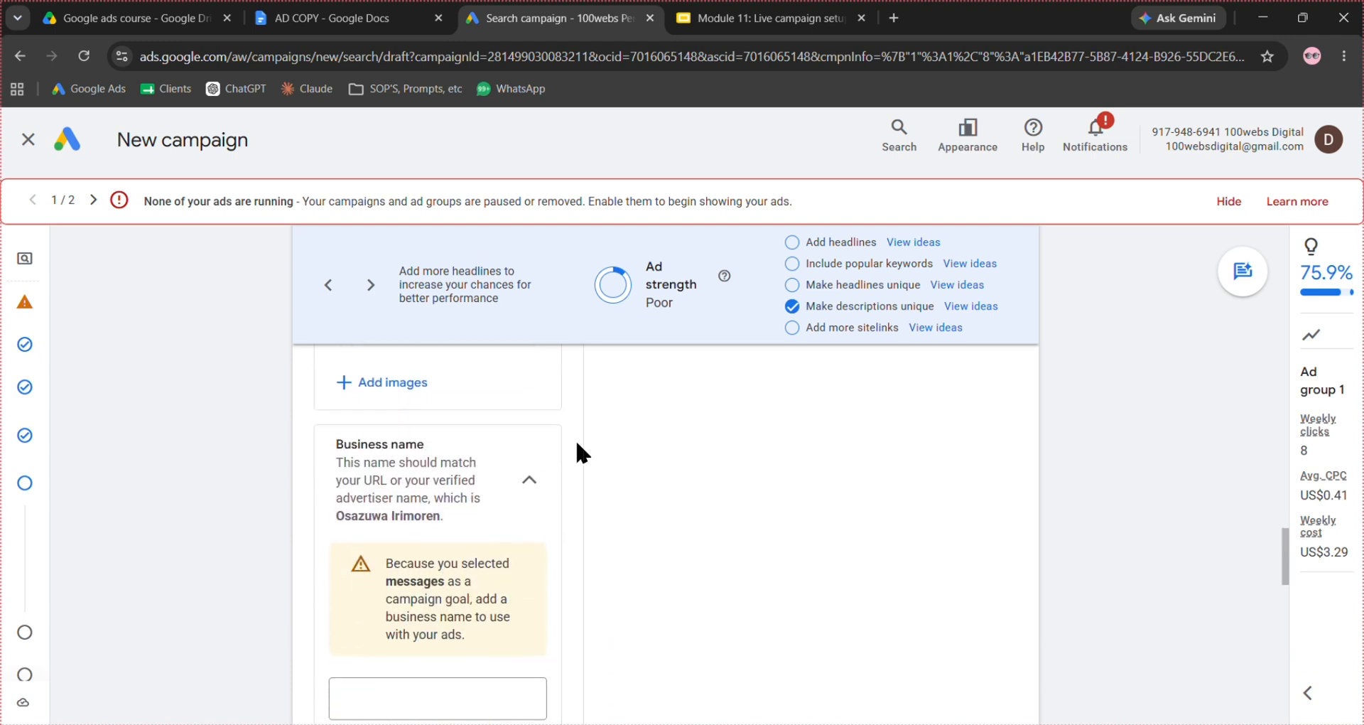
scroll(575, 439, "down", 2)
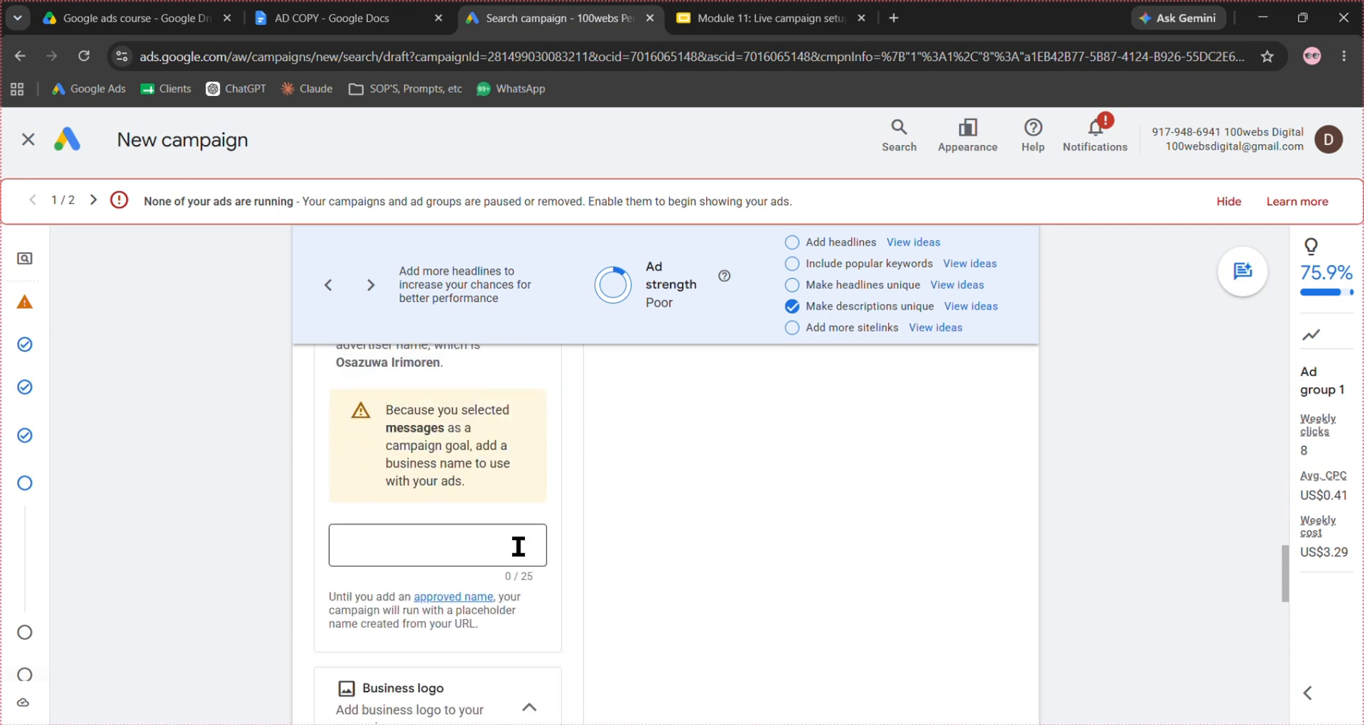
scroll(518, 545, "down", 3)
scroll(581, 503, "down", 3)
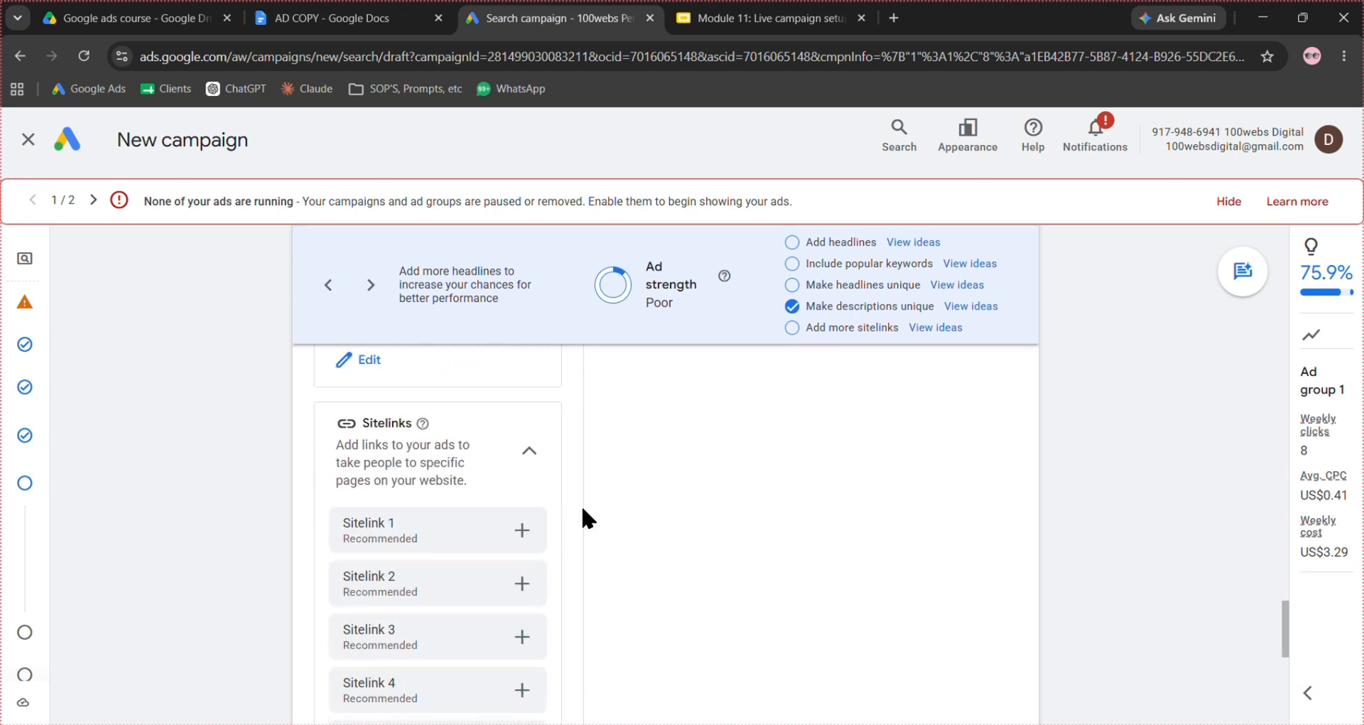
scroll(583, 517, "down", 1)
scroll(547, 433, "down", 7)
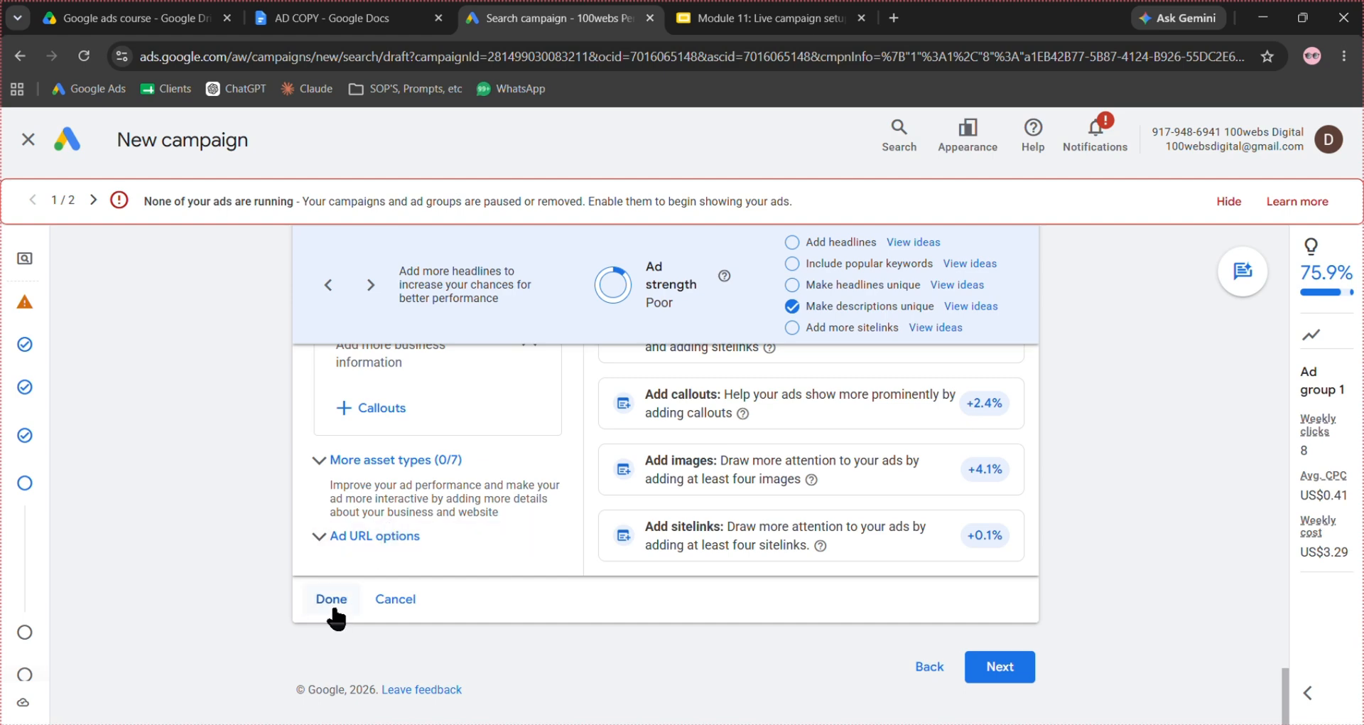
left_click(333, 603)
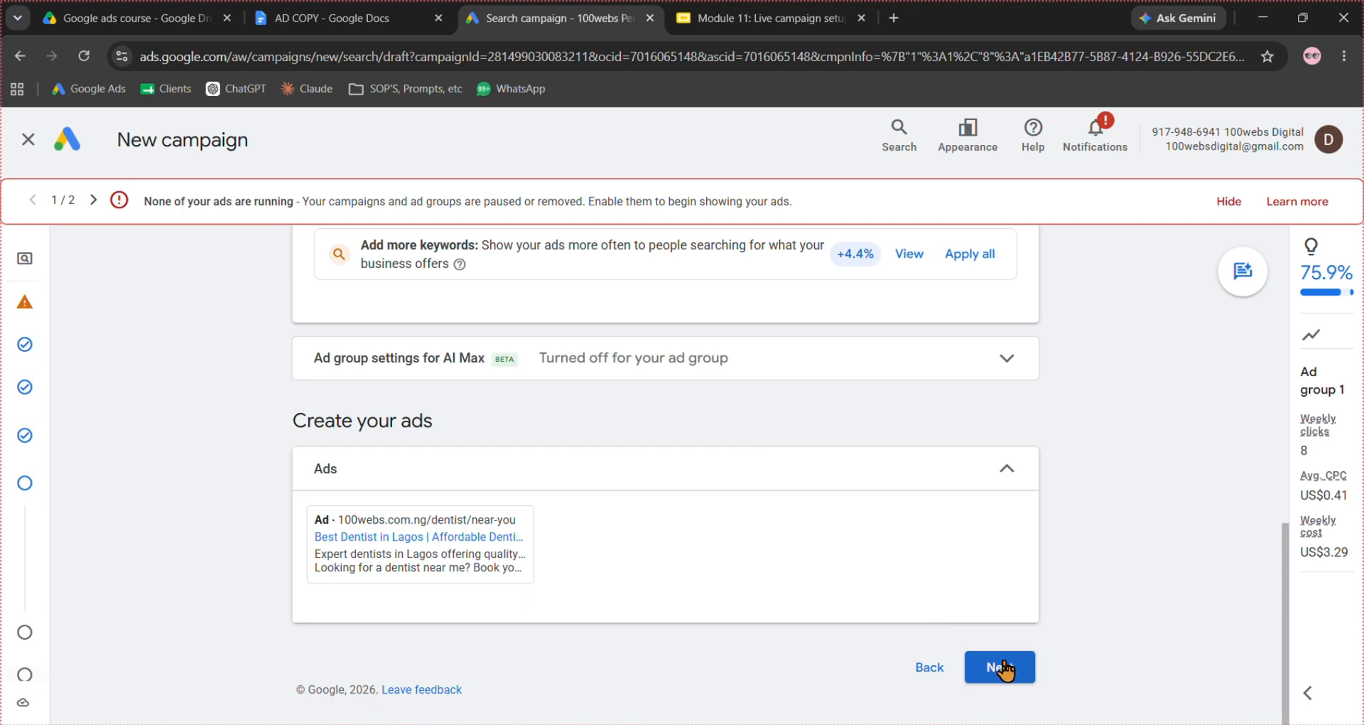
left_click(1004, 669)
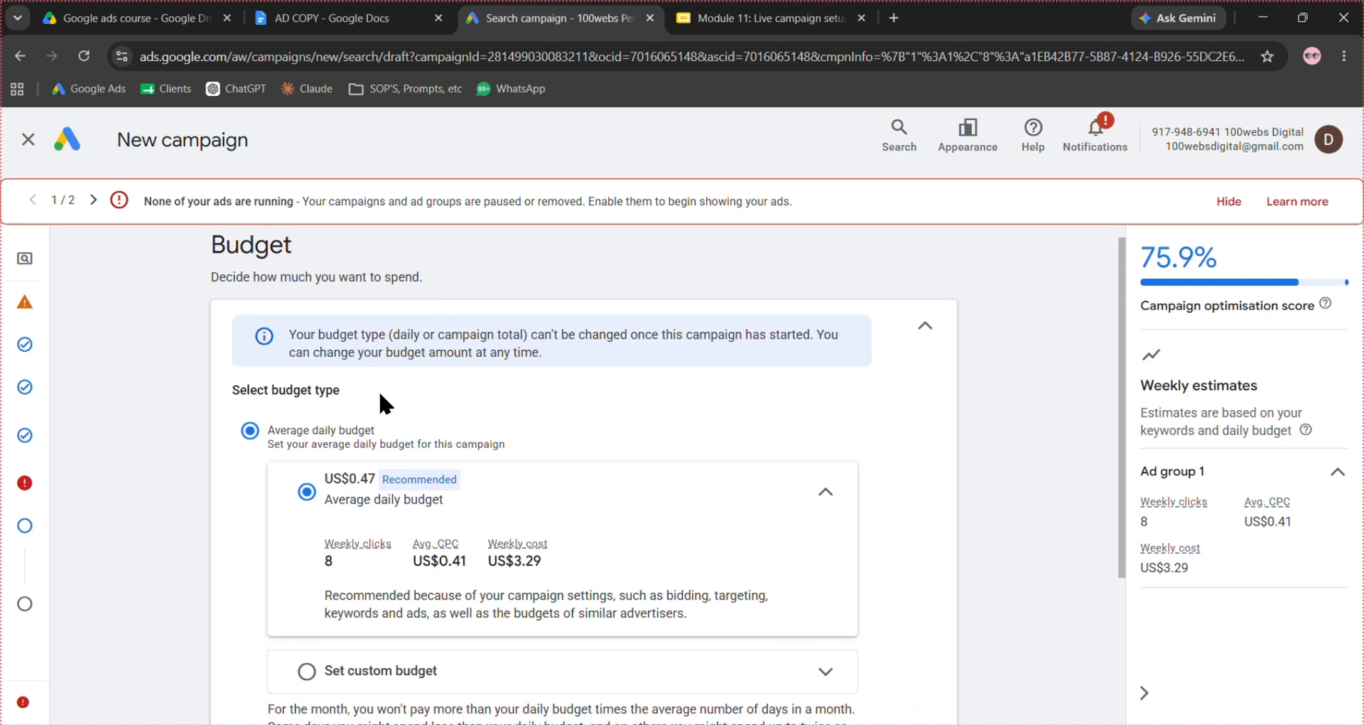
- Set a custom average daily budget of US$3.9 for the campaign and continue to the final review
scroll(379, 394, "down", 3)
left_click(377, 459)
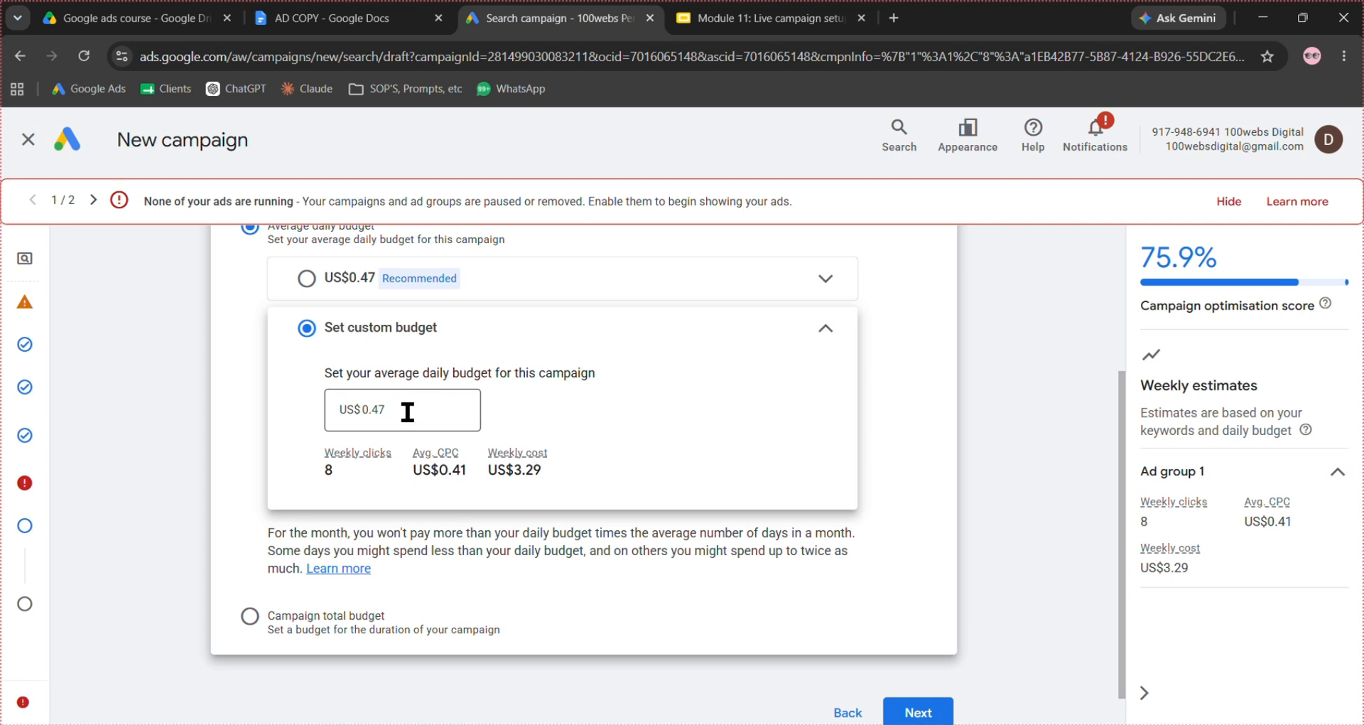
double_click(406, 412)
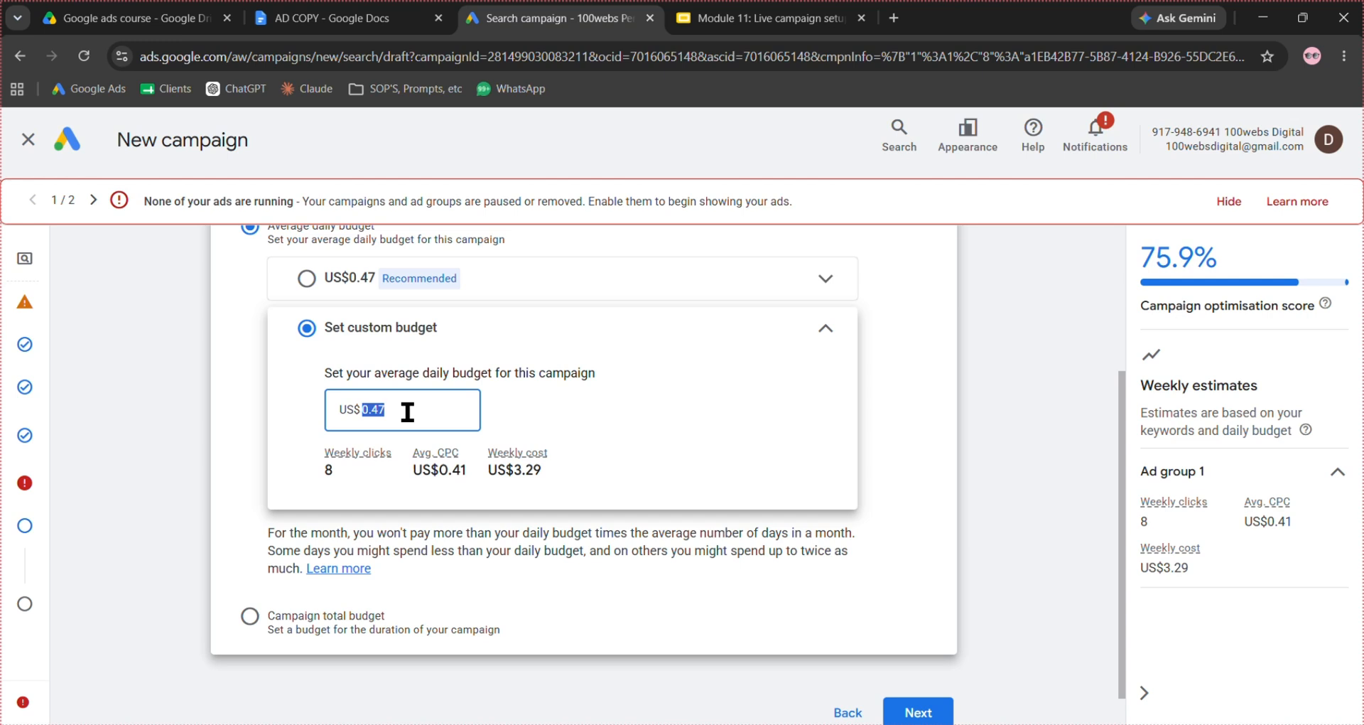
key("BackSpace")
type("3")
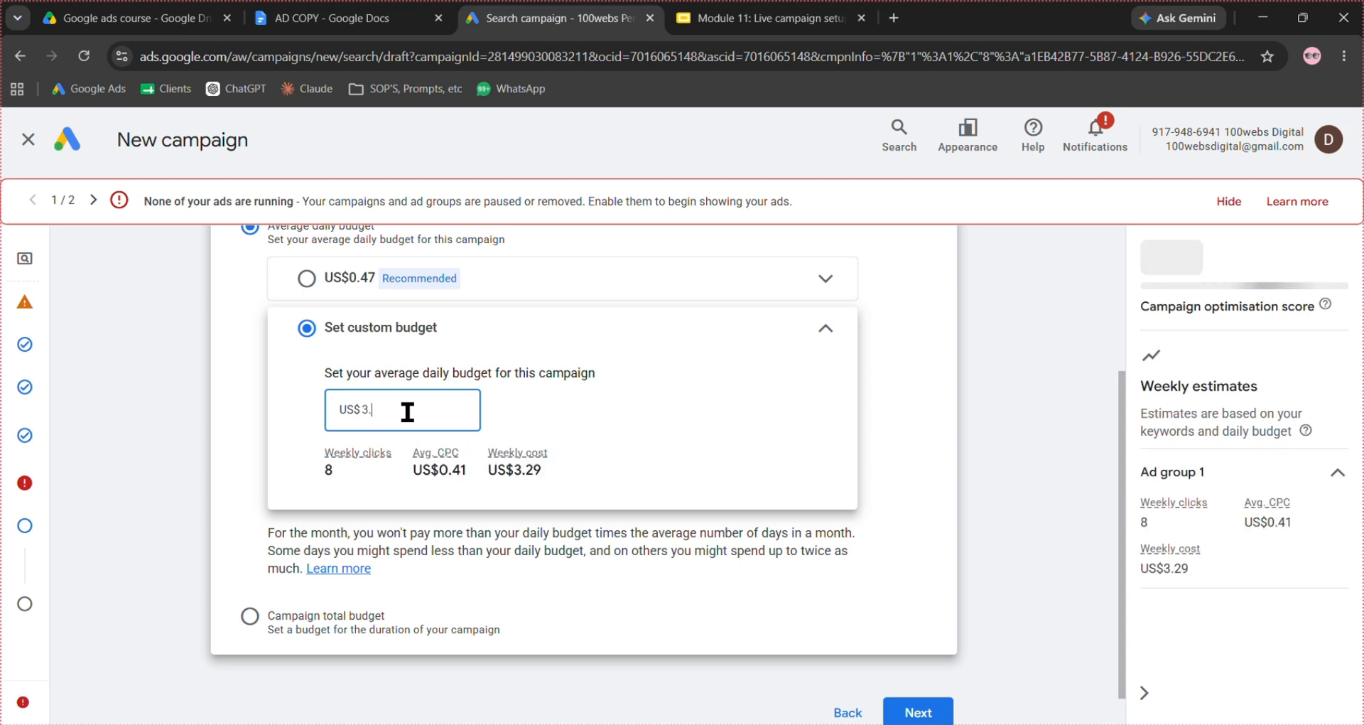
type(".")
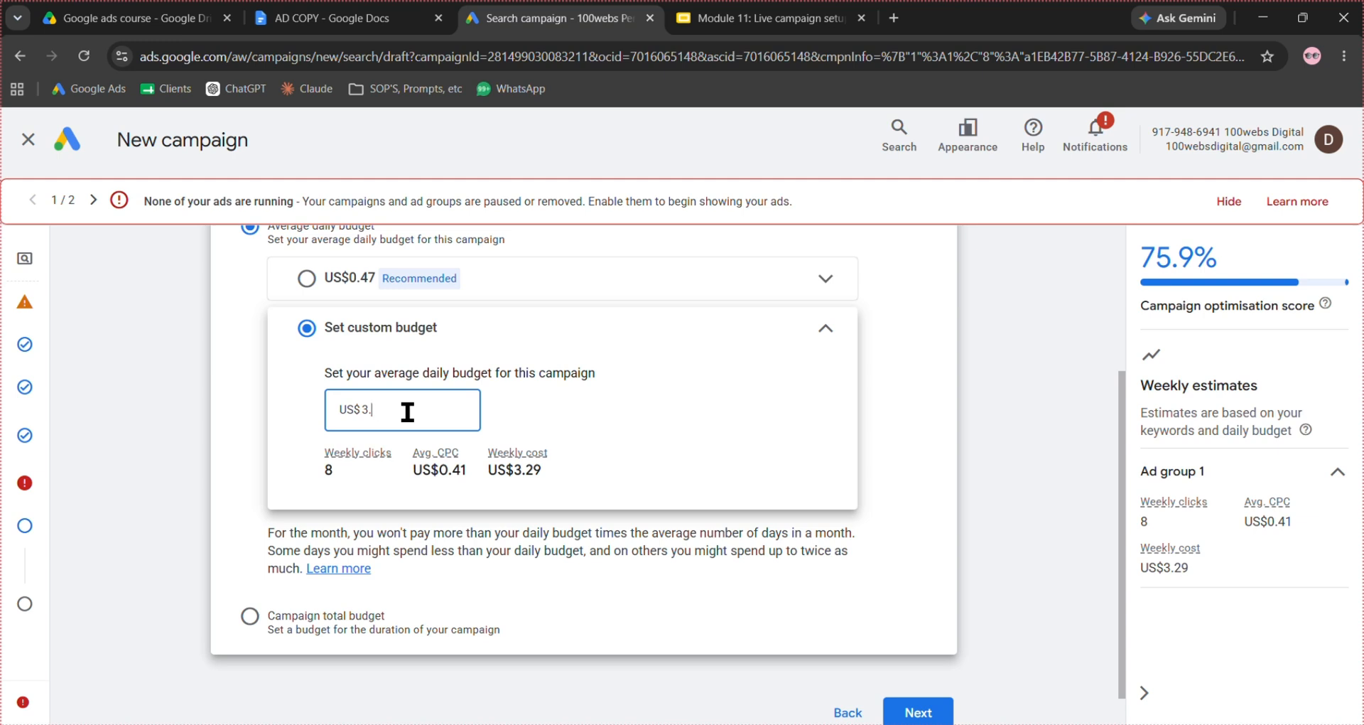
type("90")
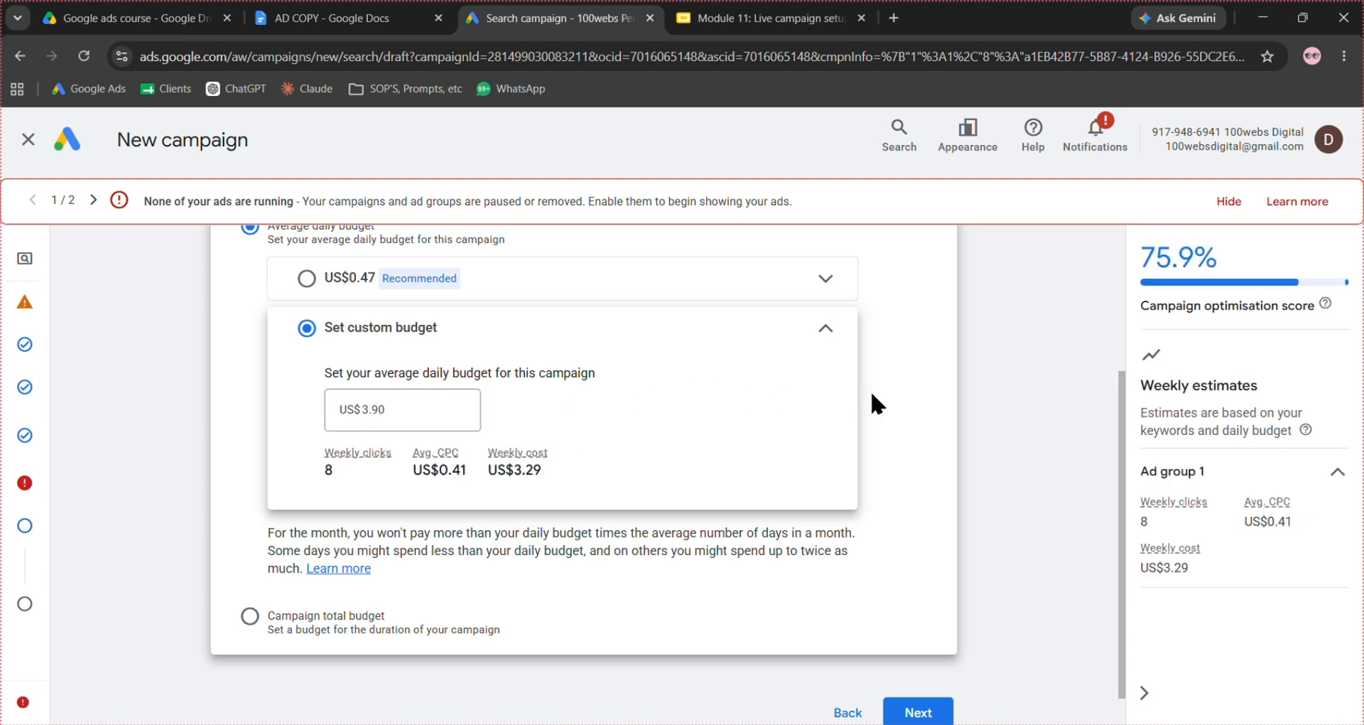
key("Return")
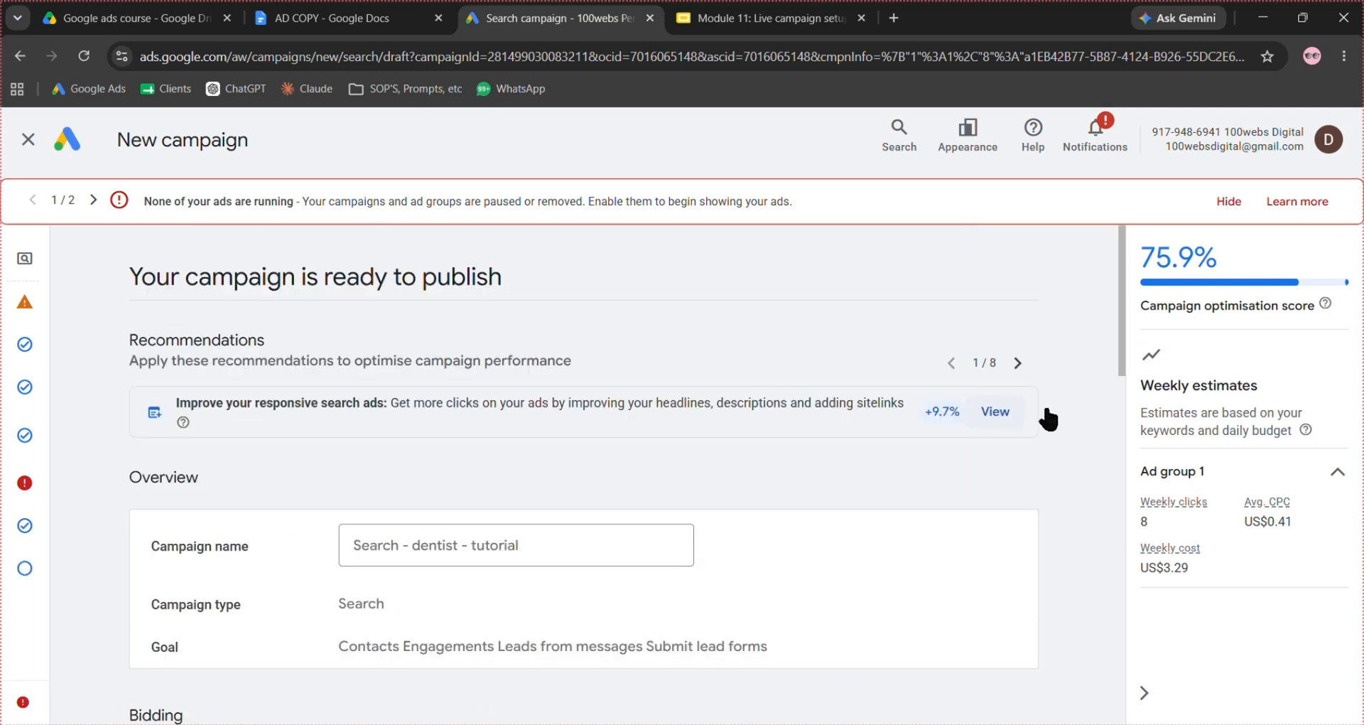
- Review the campaign summary, checking the name, goal, bidding, networks, locations, languages and dates
scroll(1042, 341, "down", 1)
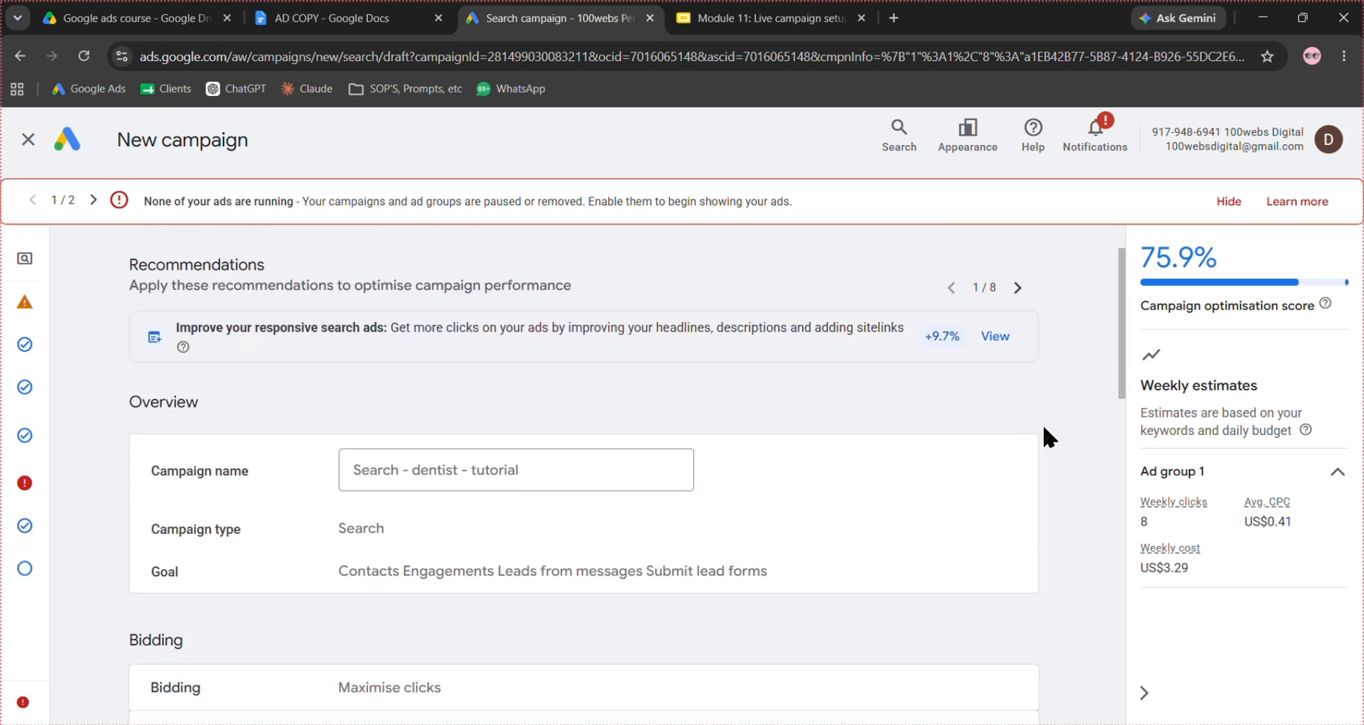
scroll(1045, 431, "down", 1)
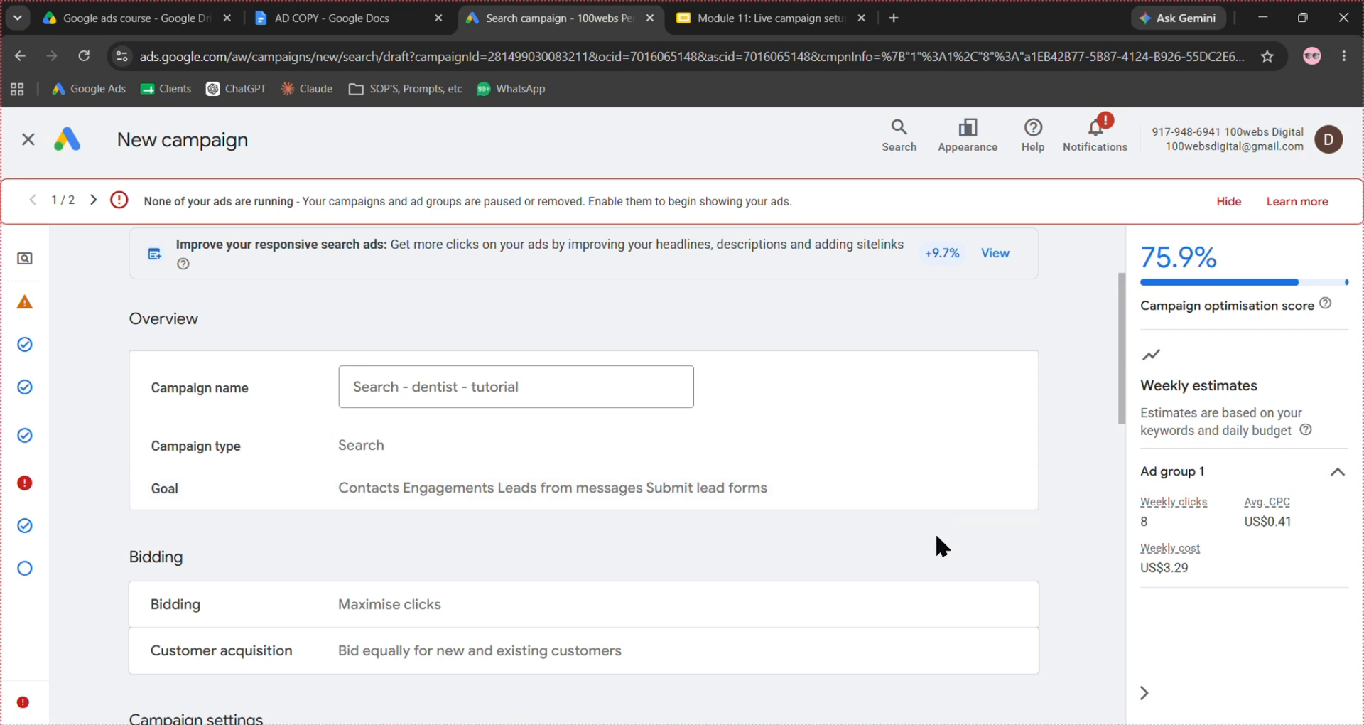
scroll(943, 538, "down", 1)
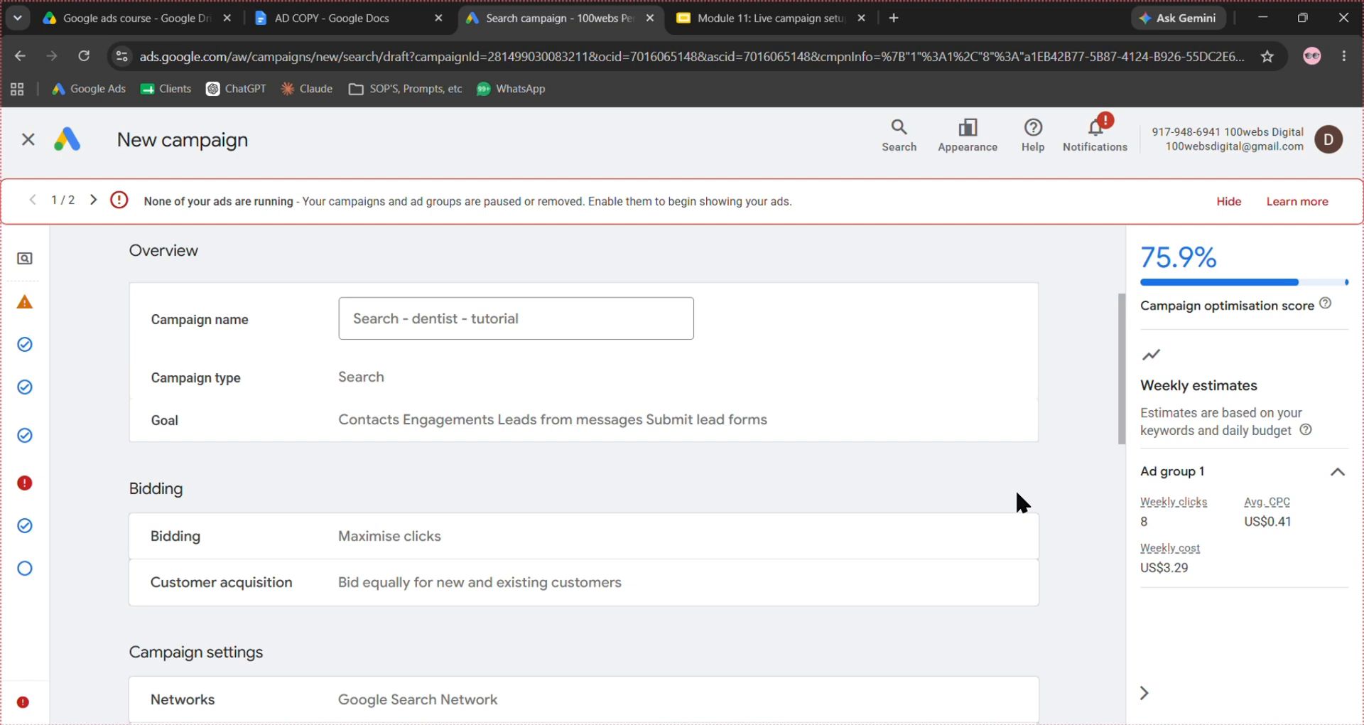
scroll(1017, 501, "down", 1)
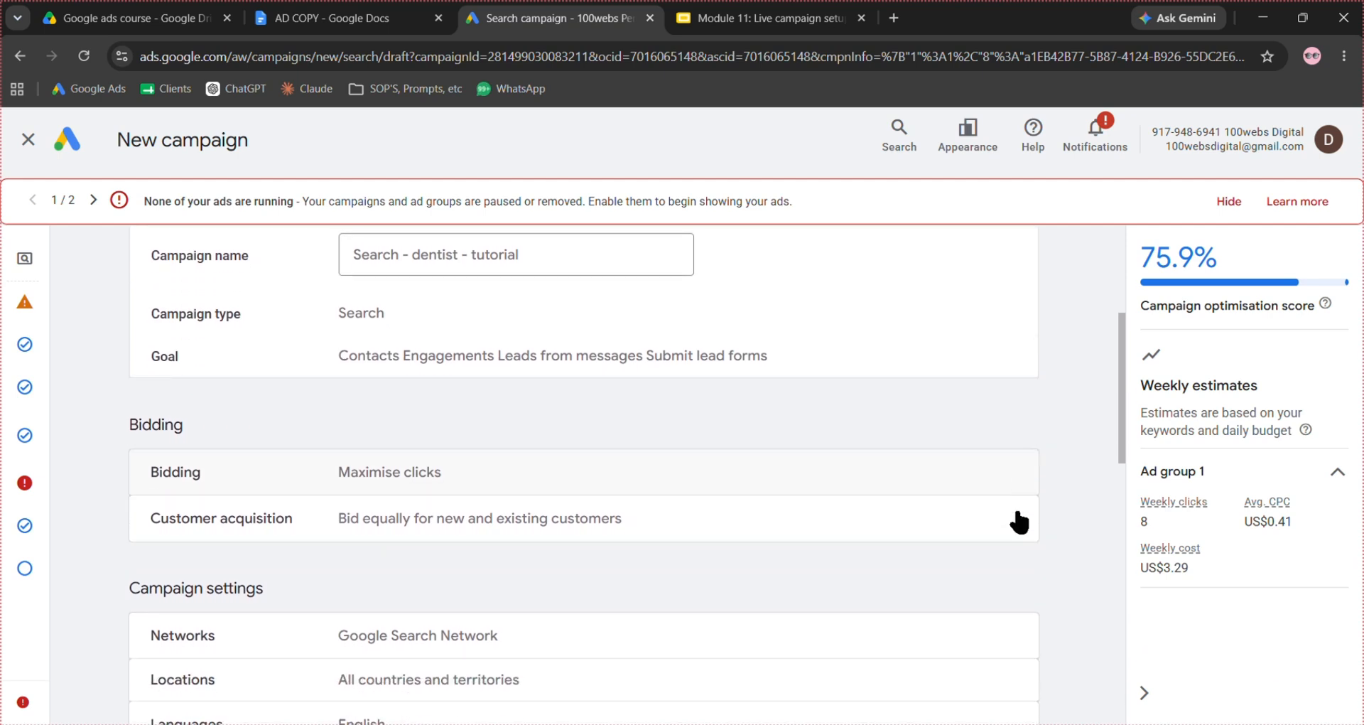
scroll(1014, 538, "down", 2)
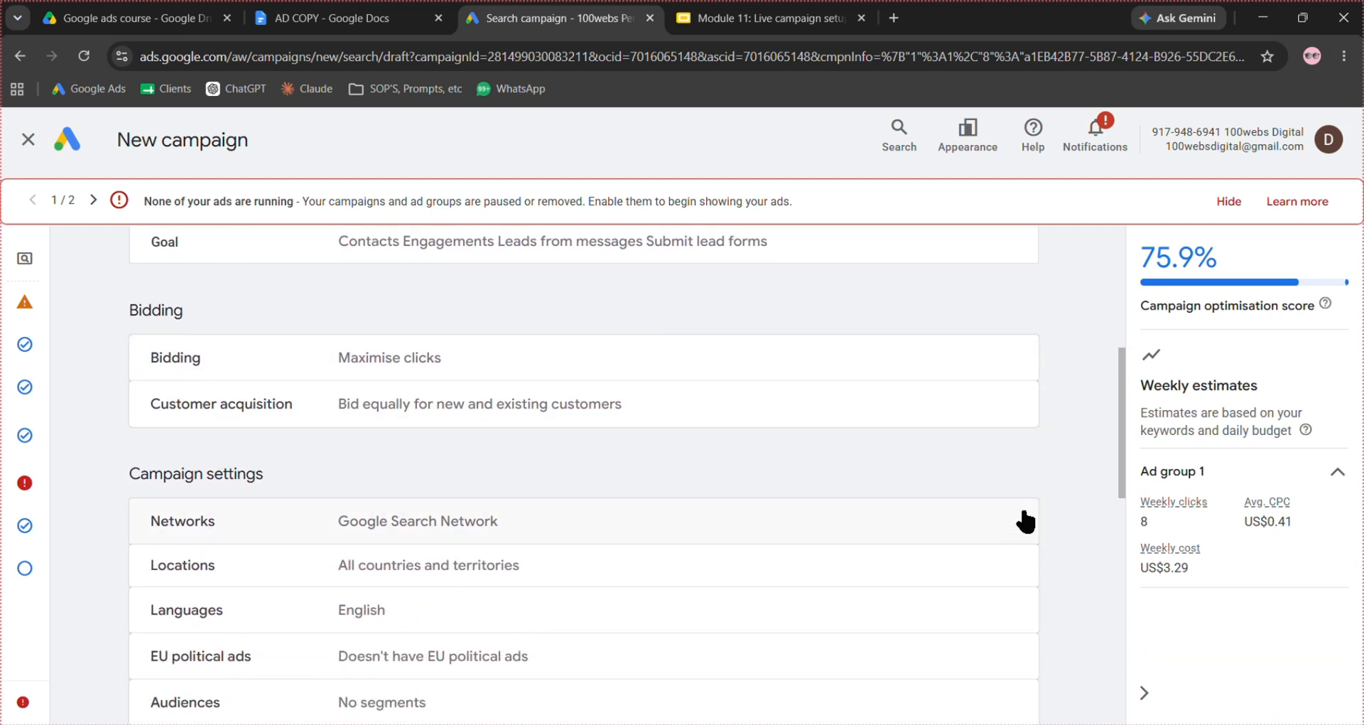
scroll(922, 579, "down", 4)
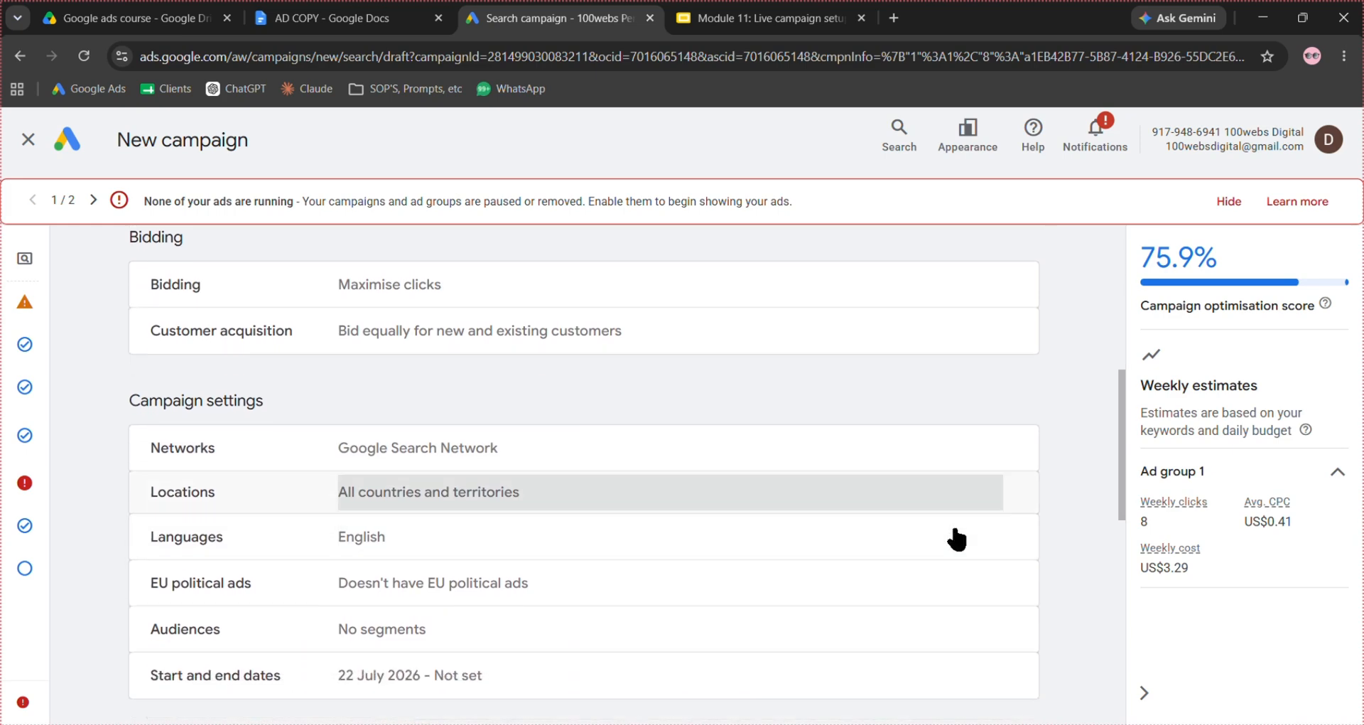
scroll(874, 474, "down", 6)
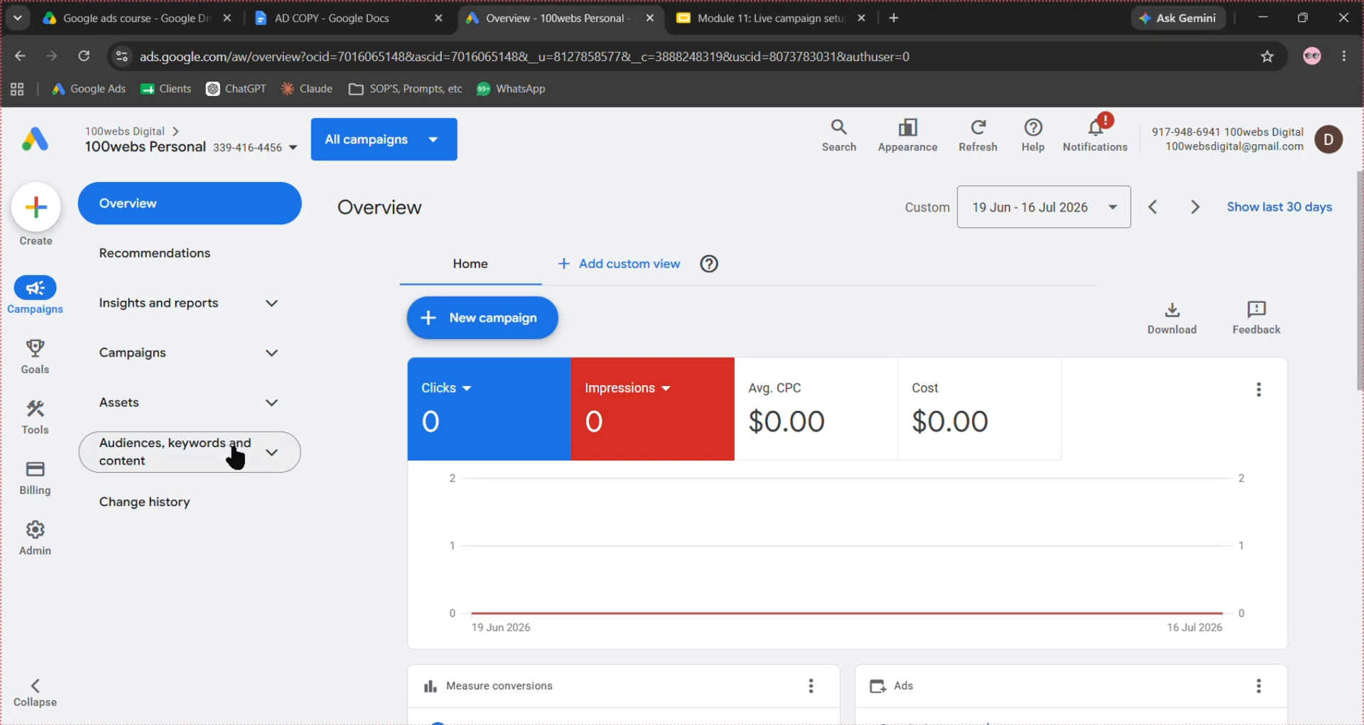
- Open the form for adding negative keywords to the existing "Search - lagos, abuja and ph" campaign
left_click(266, 453)
left_click(228, 495)
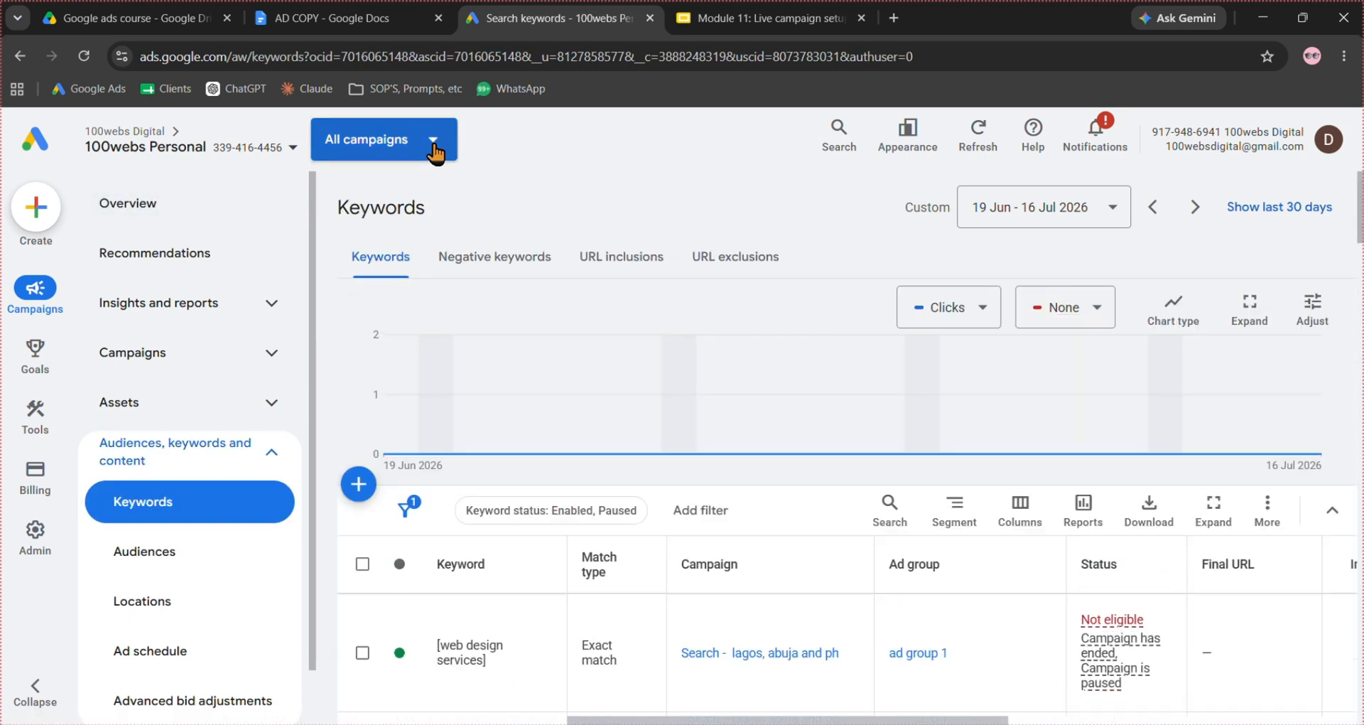
left_click(435, 143)
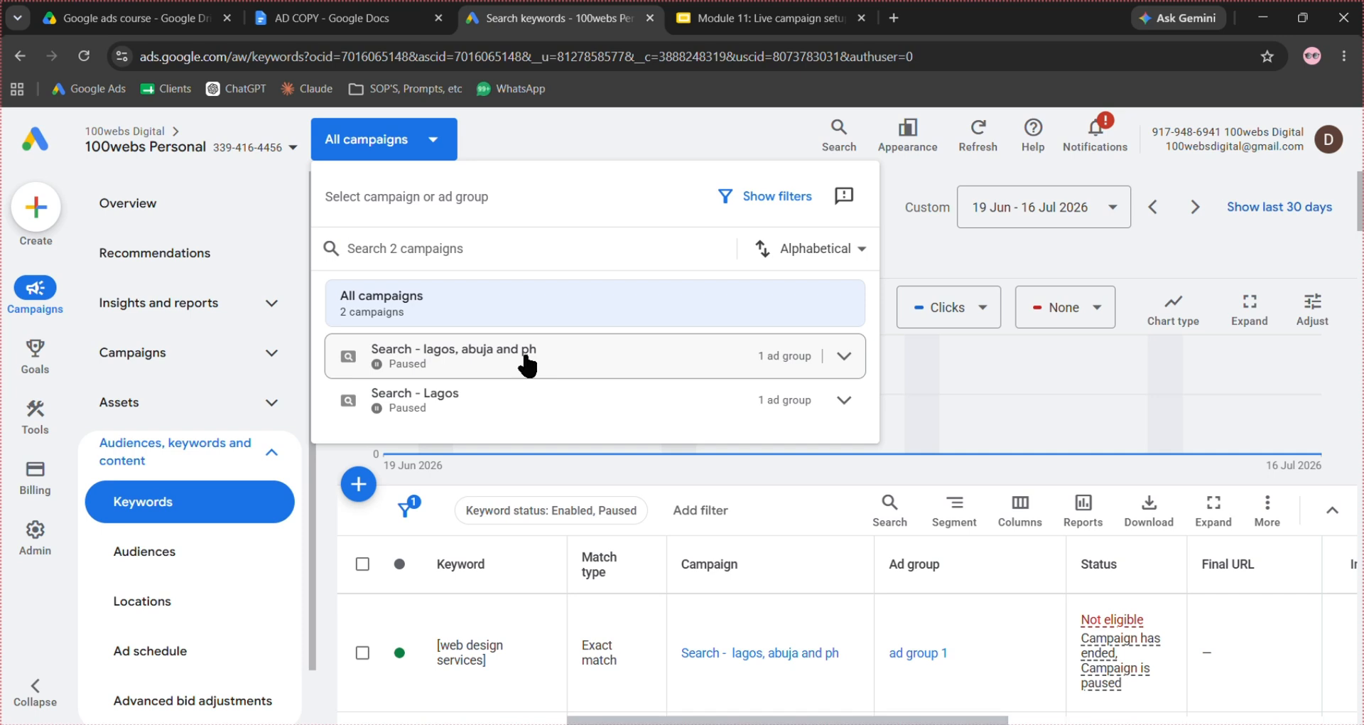
left_click(527, 366)
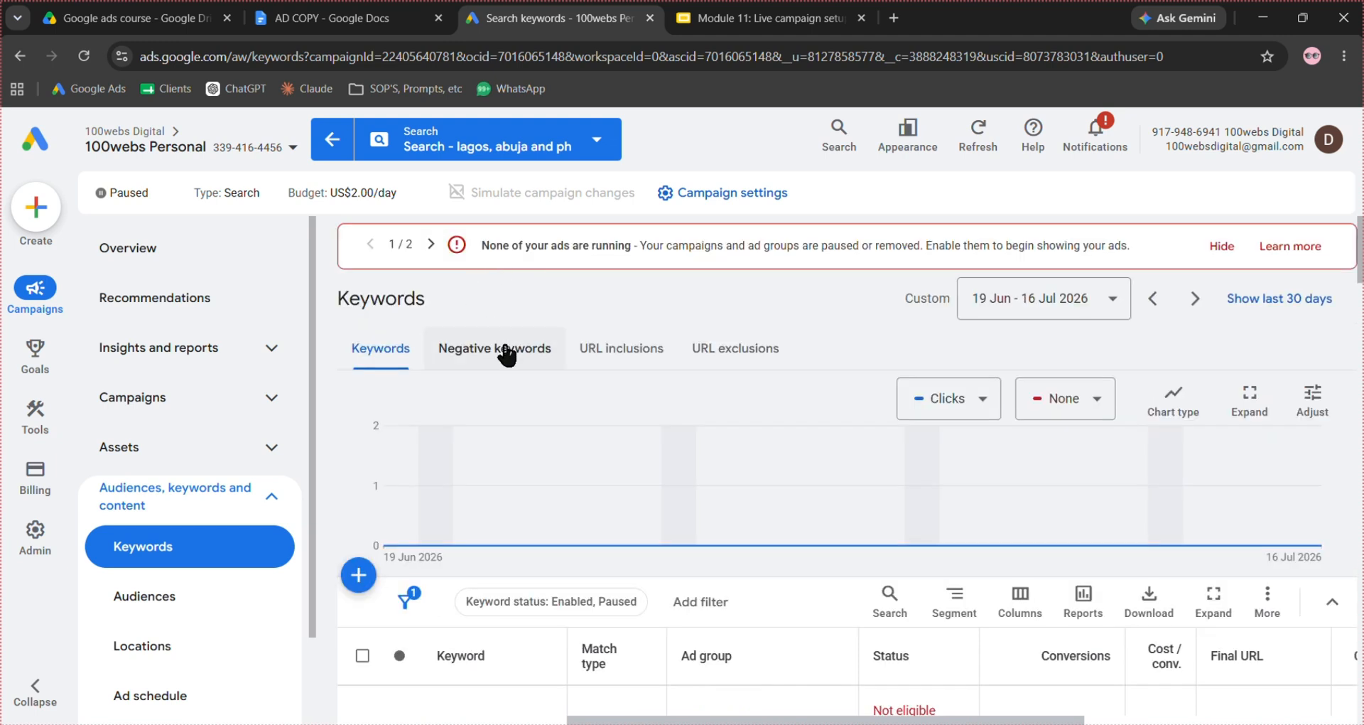
left_click(507, 354)
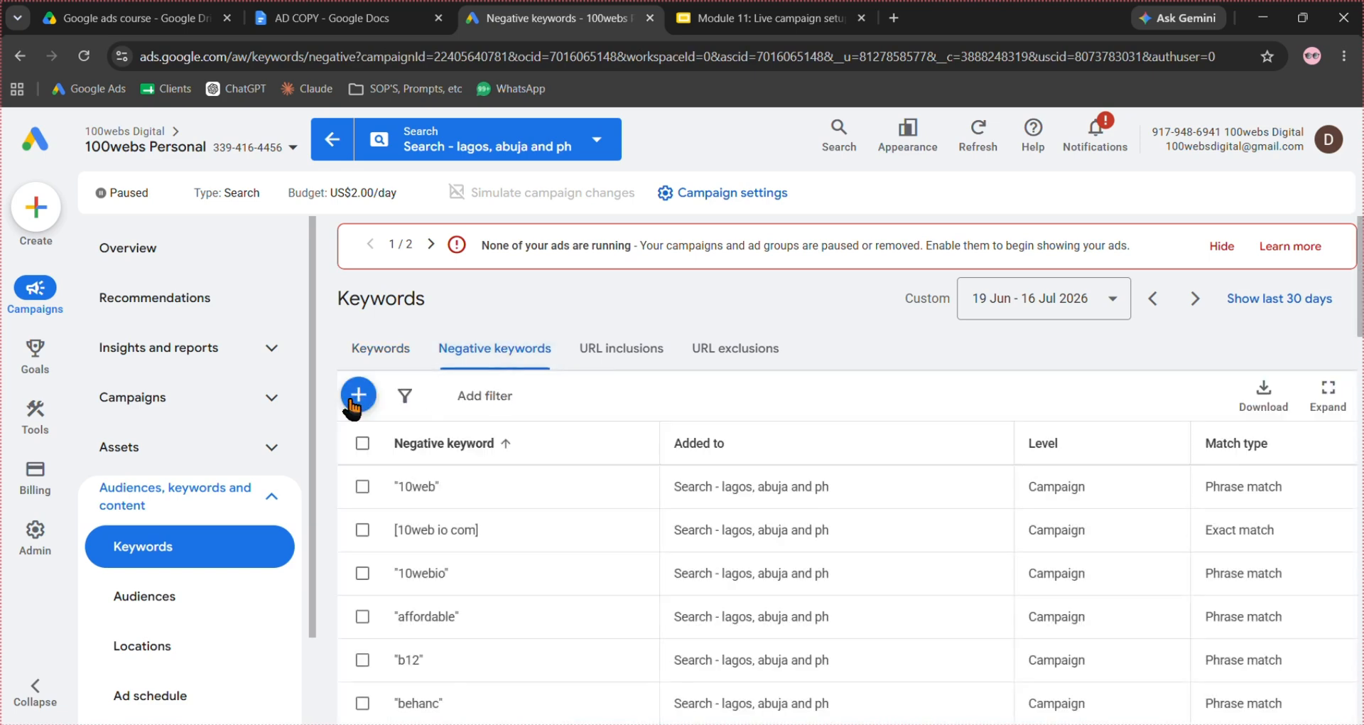
left_click(352, 402)
scroll(765, 502, "down", 2)
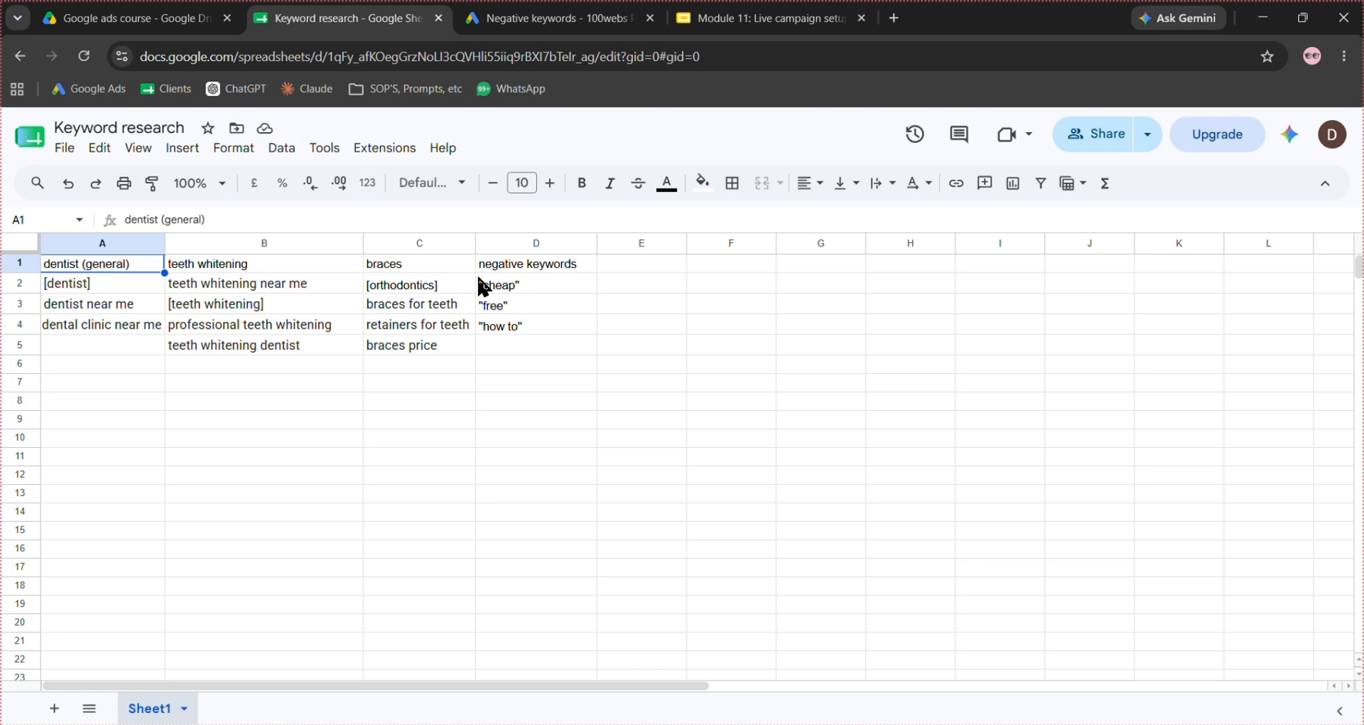
- Copy the negative keywords "cheap", "free" and "how to" from the Keyword research sheet into the campaign's negative keywords entry
left_click_drag(483, 286, 540, 334)
key("ctrl+c")
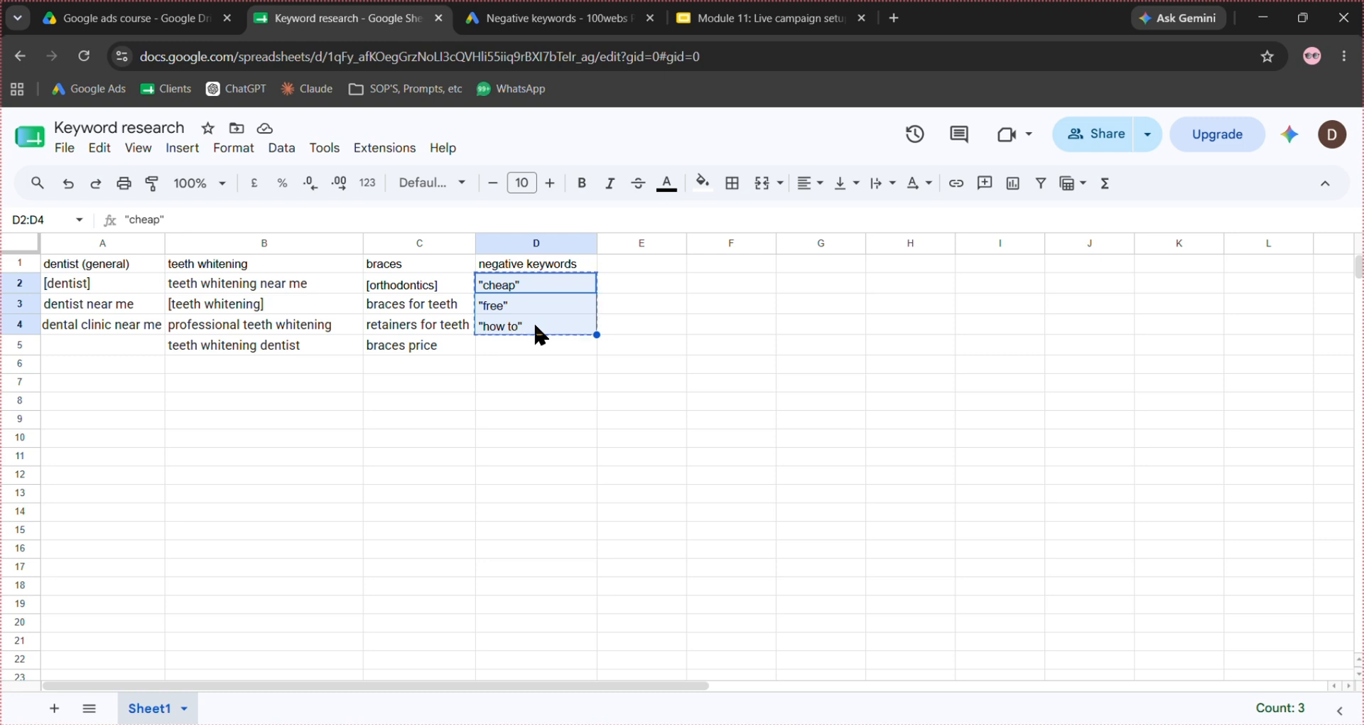
left_click(504, 21)
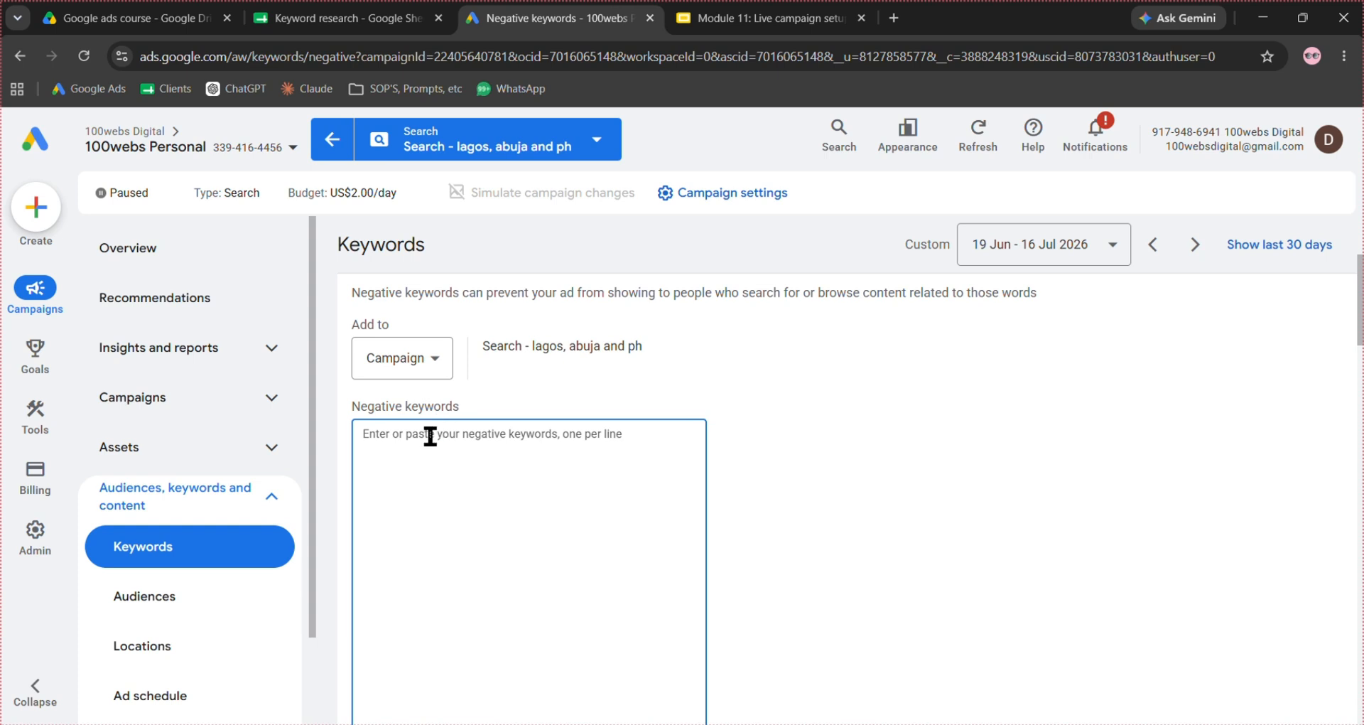
key("ctrl+v")
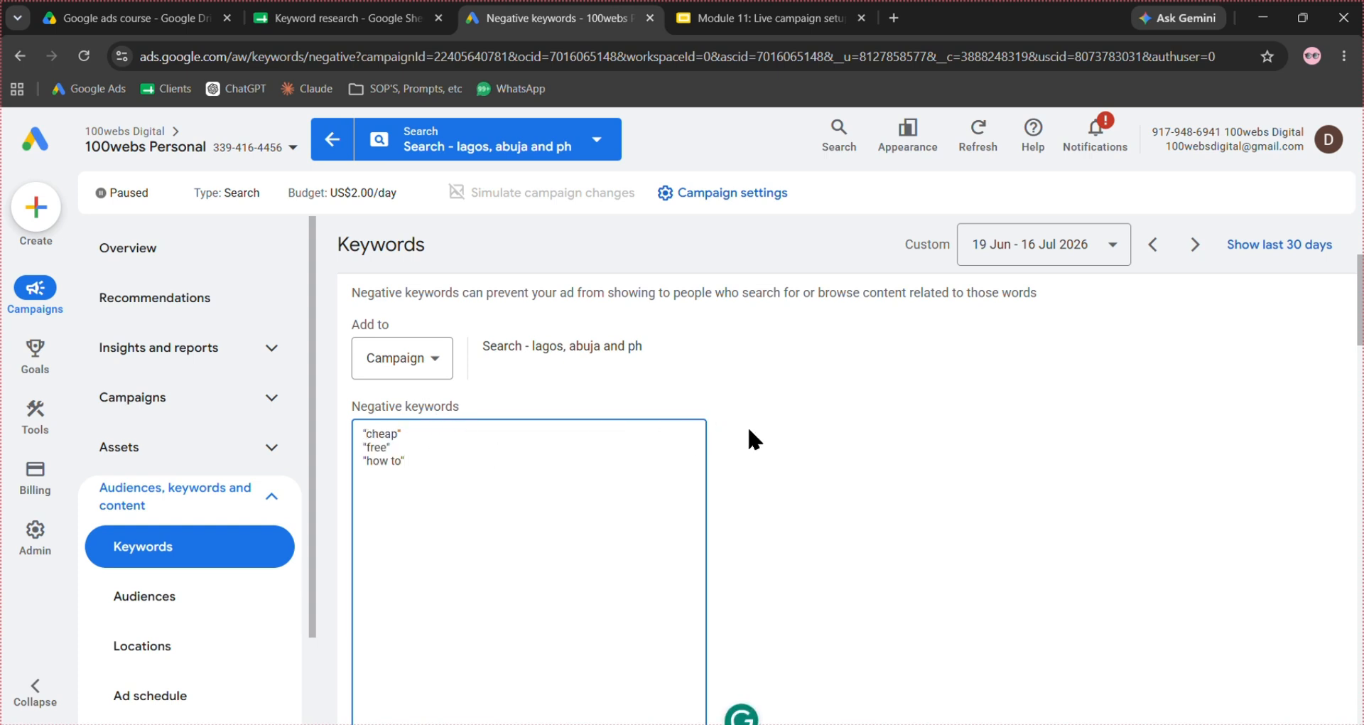
left_click(749, 430)
scroll(804, 424, "down", 5)
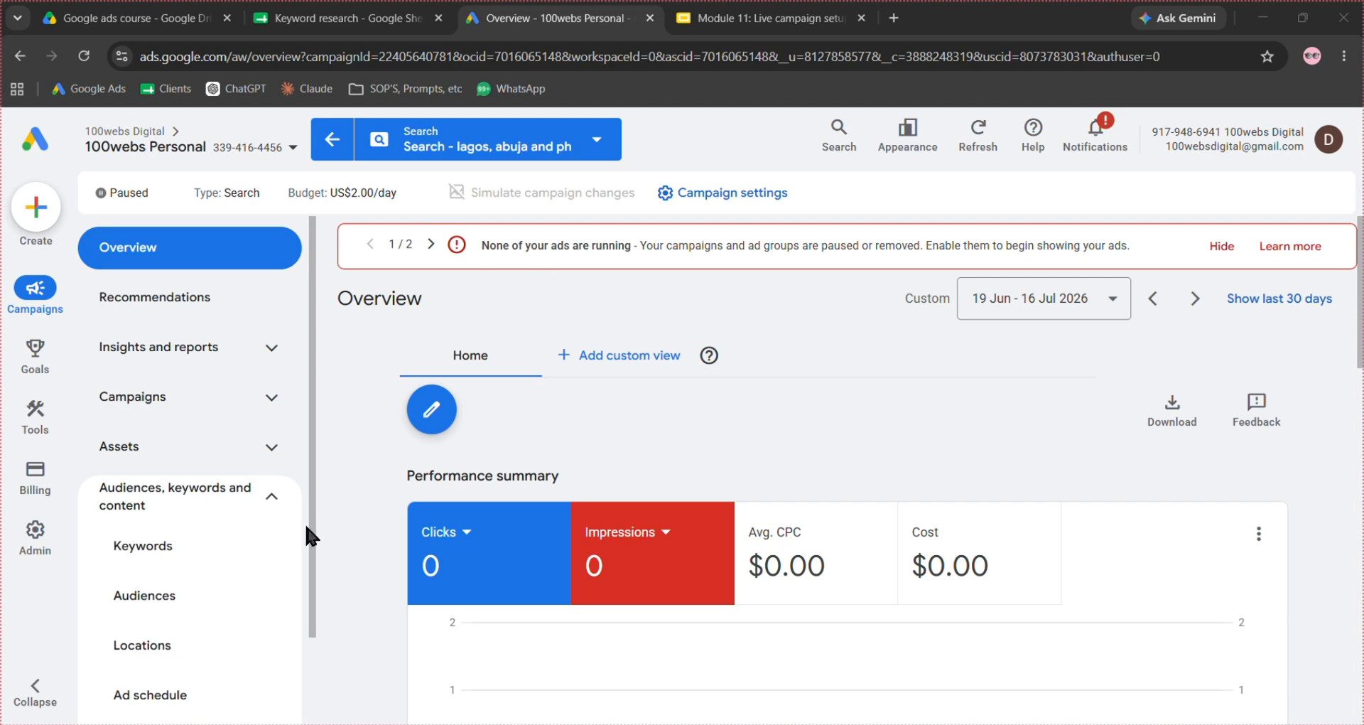
- Open the ad groups of the "Search - lagos, abuja and ph" campaign and start a new ad group
scroll(312, 604, "down", 2)
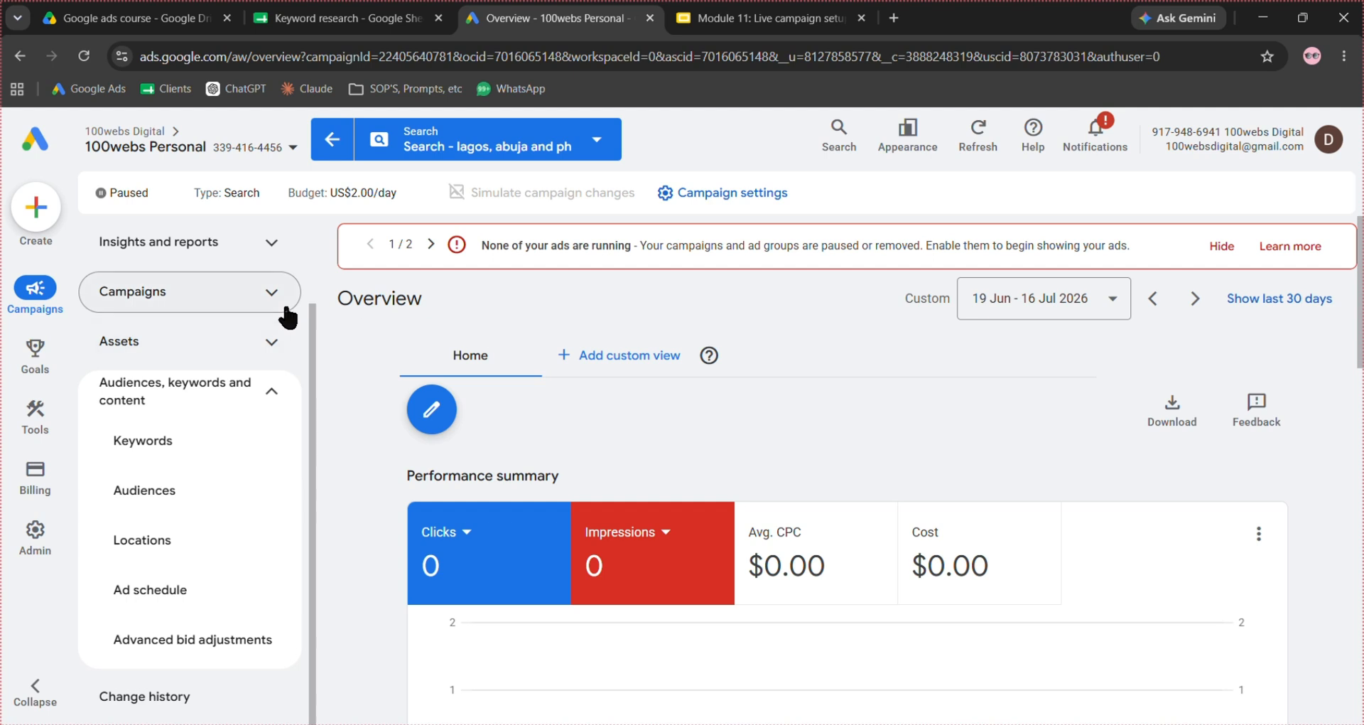
scroll(287, 316, "up", 2)
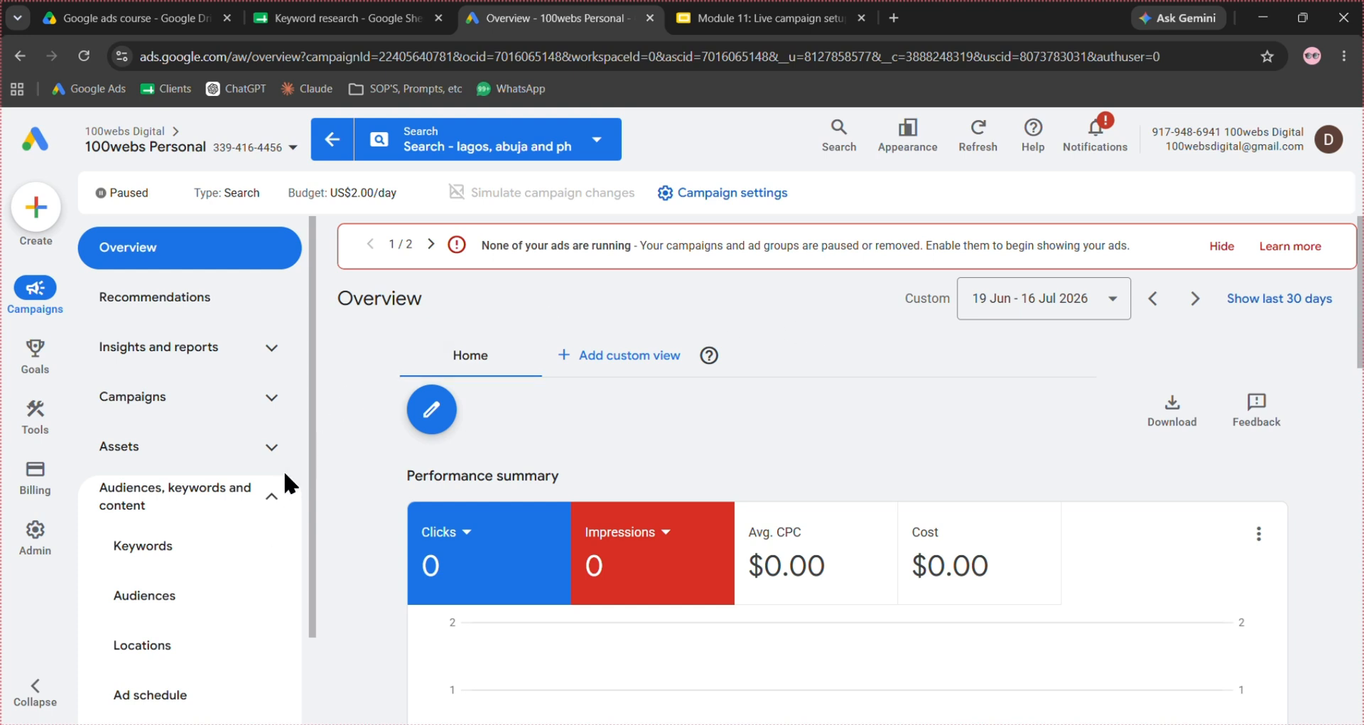
left_click(268, 398)
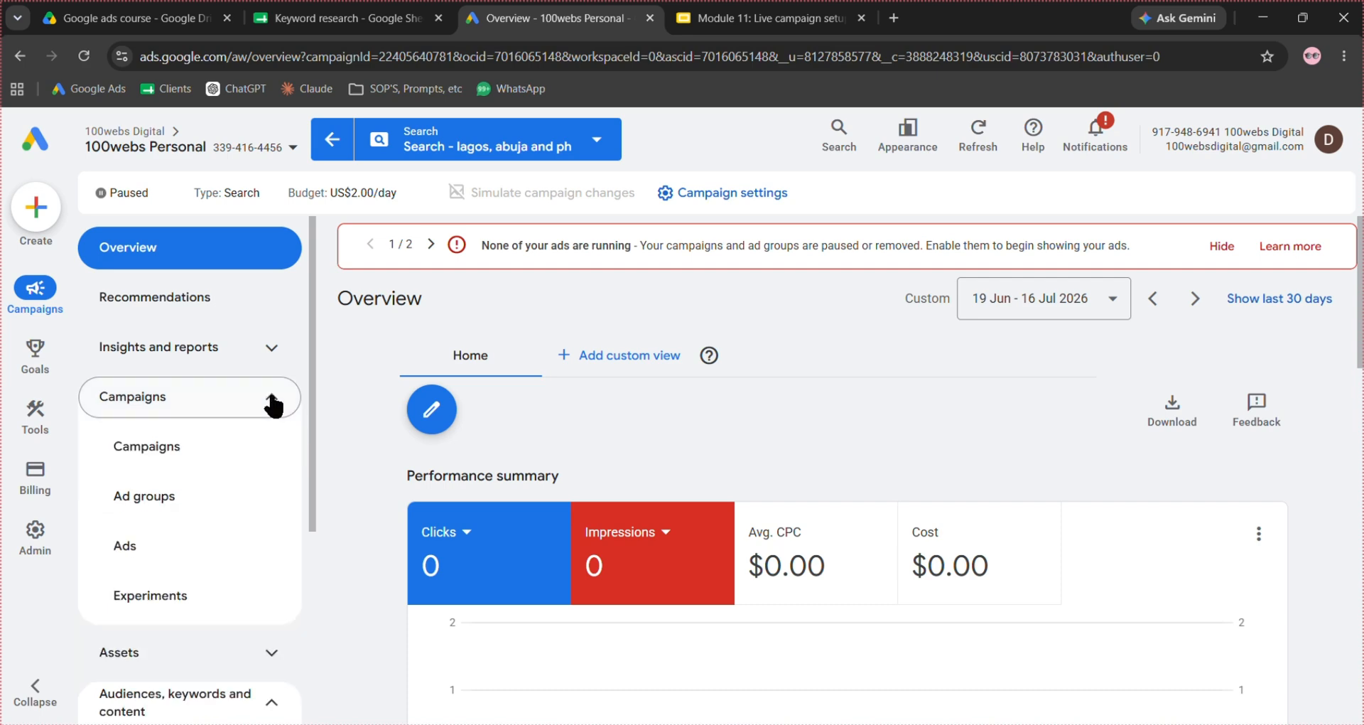
left_click(211, 506)
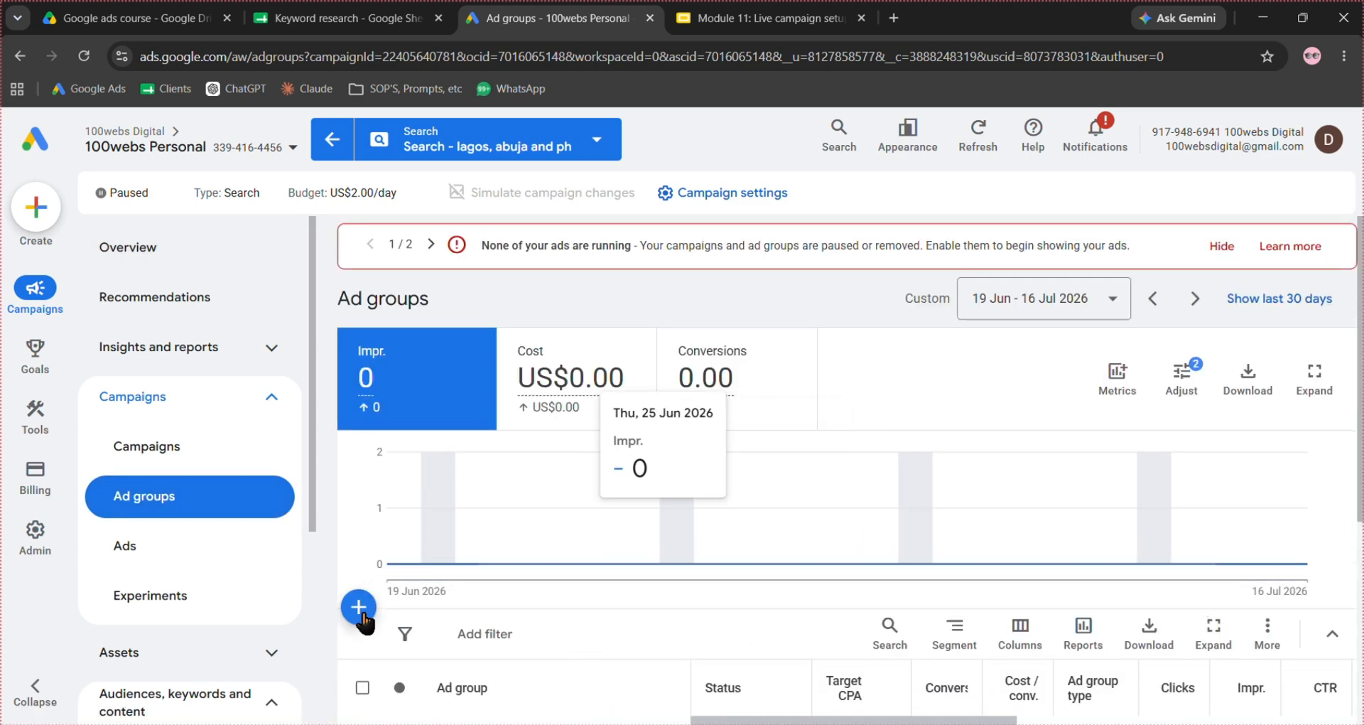
left_click(359, 608)
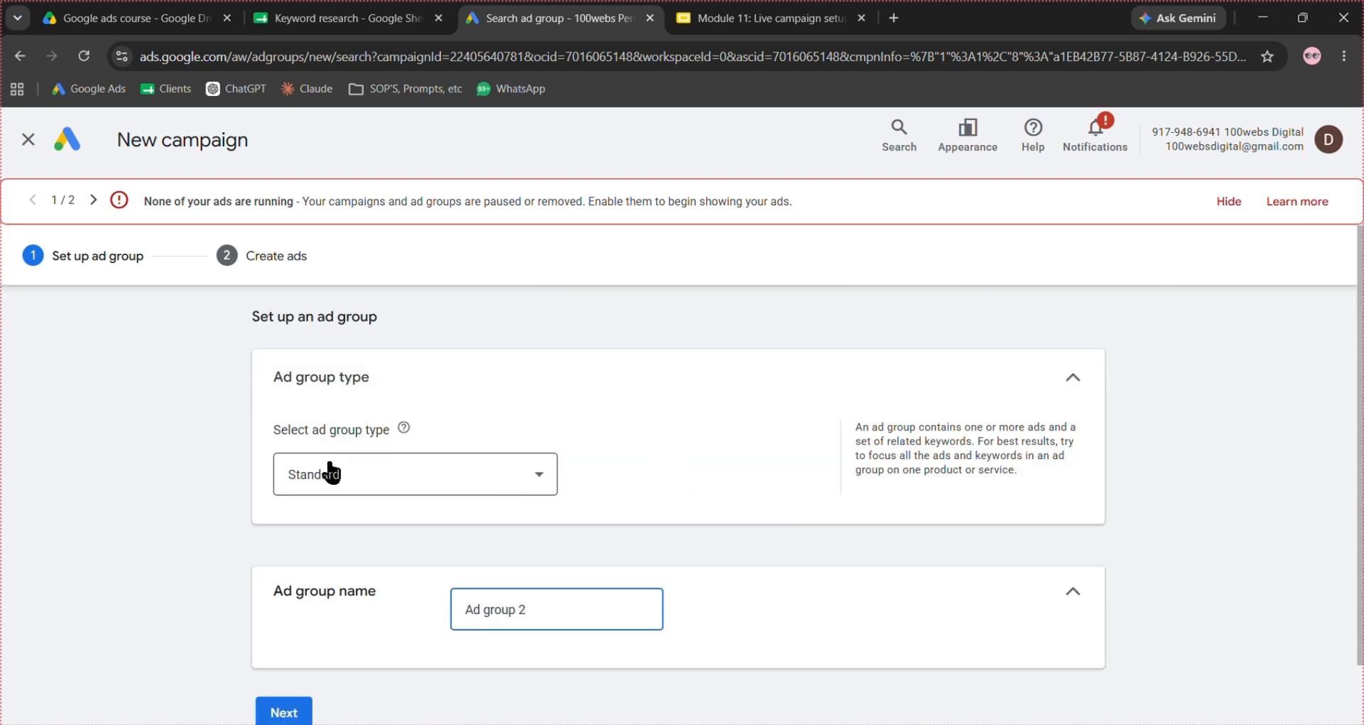
- Name the new standard ad group "teeth whitening" and continue to ad creation
scroll(661, 462, "down", 1)
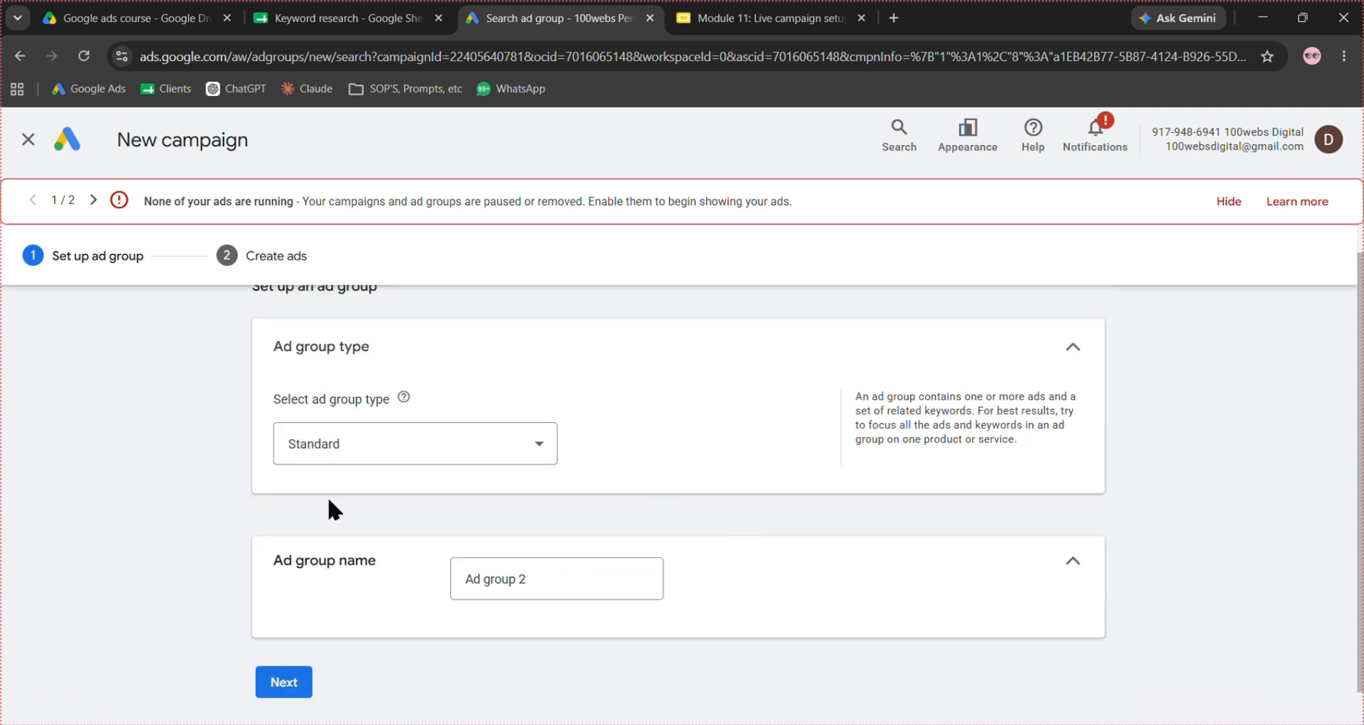
triple_click(563, 581)
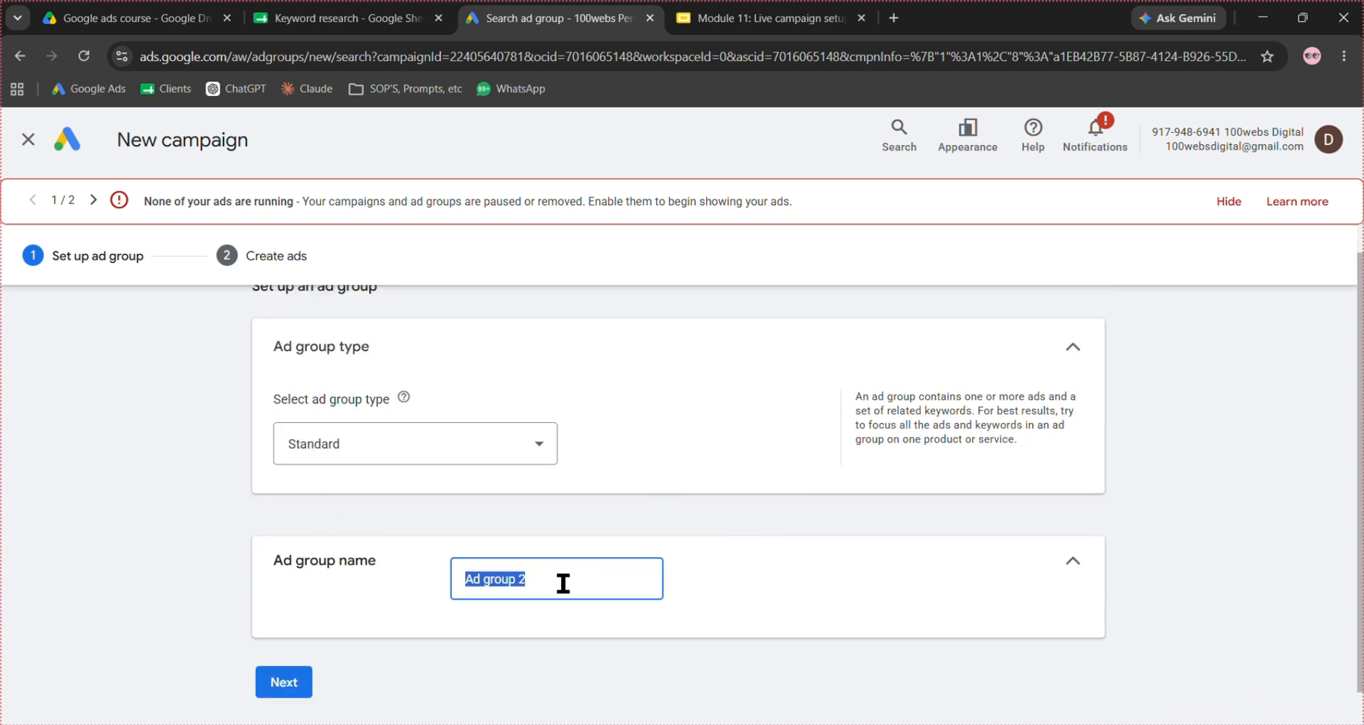
type("teeth")
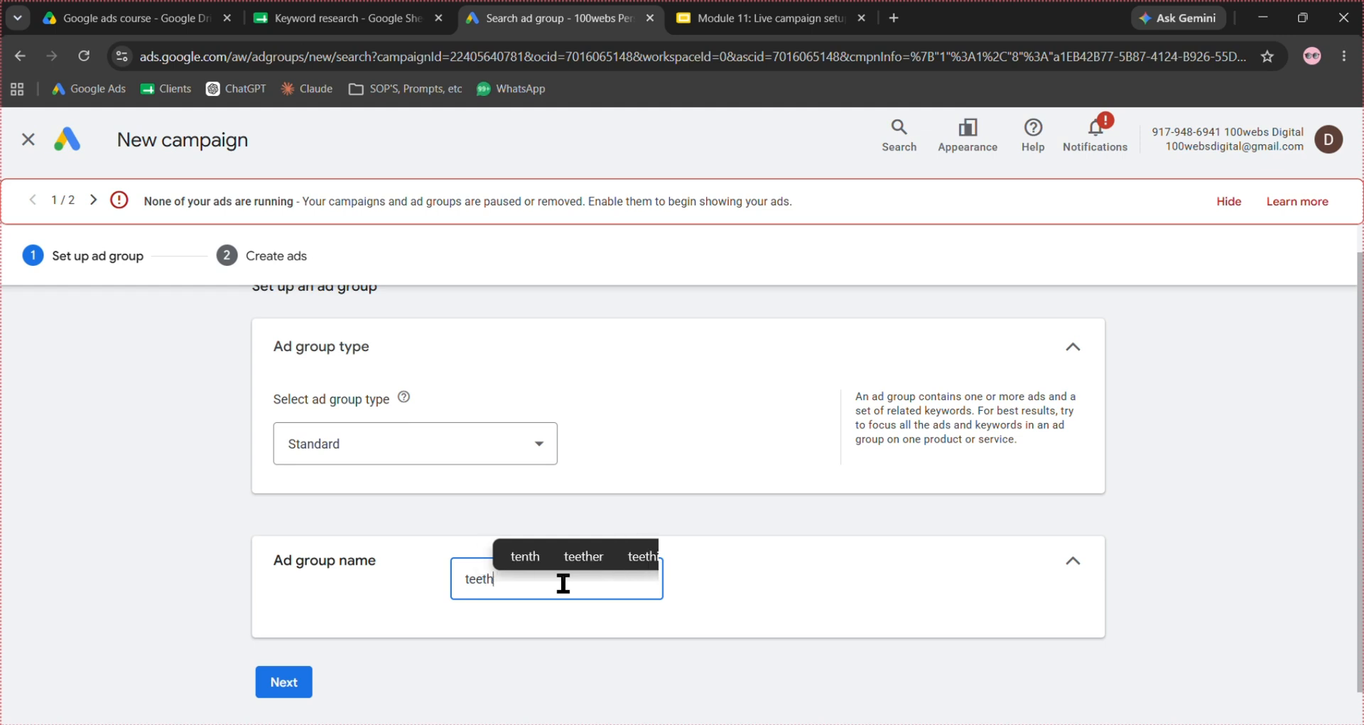
type(" whitening")
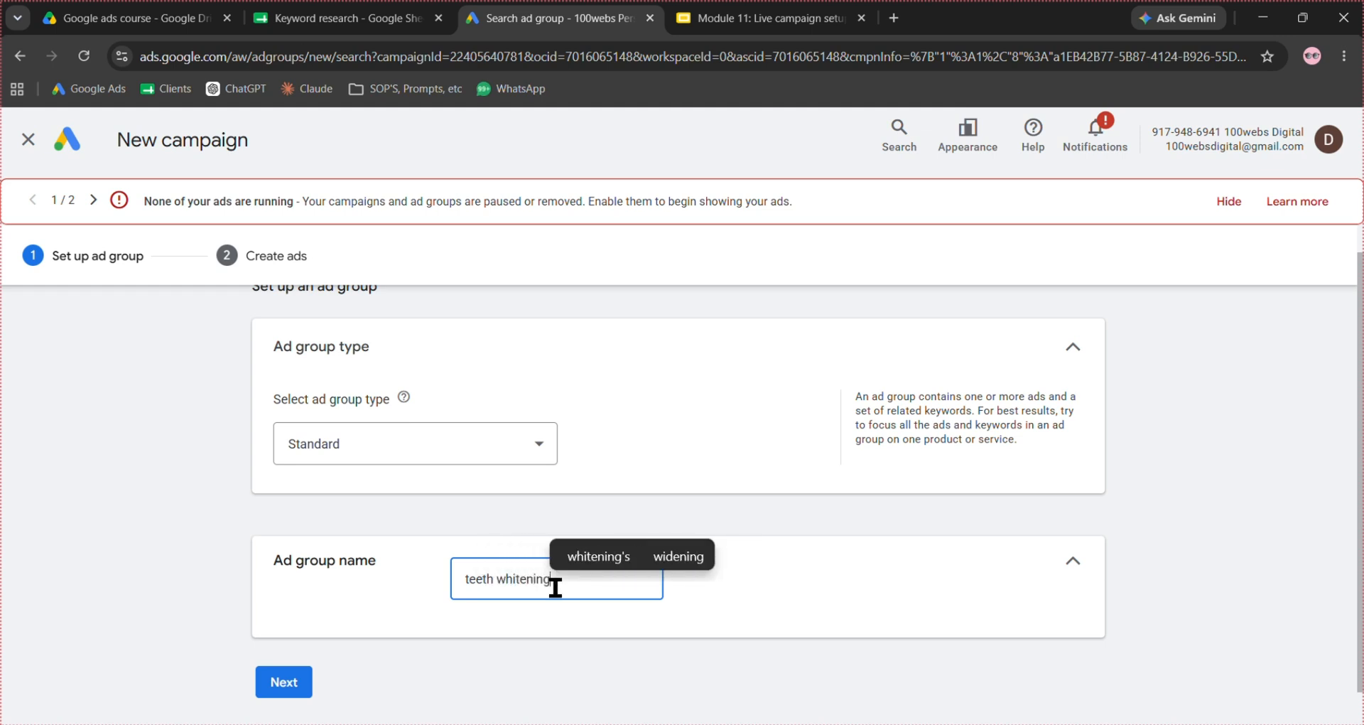
left_click(292, 686)
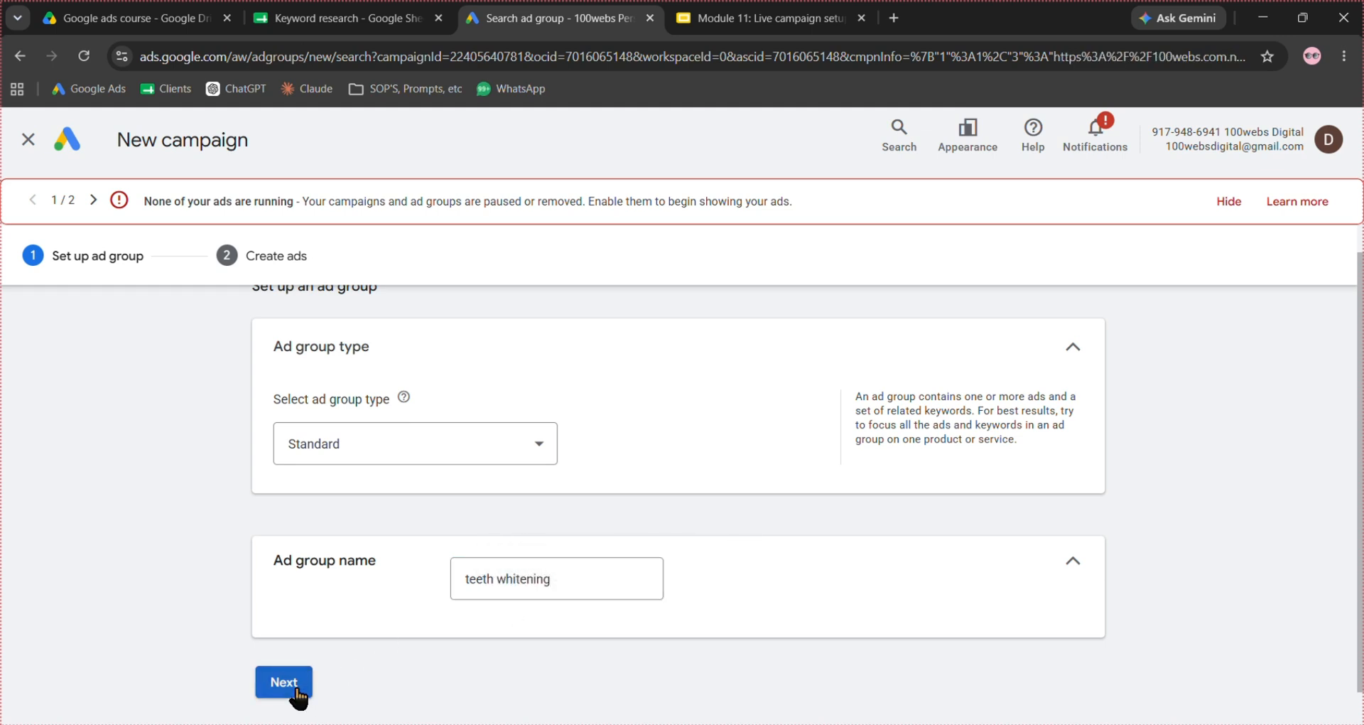
- Examine the keyword, ad and sitelink sections for the new ad group, and leave the setup without saving
scroll(1157, 417, "down", 4)
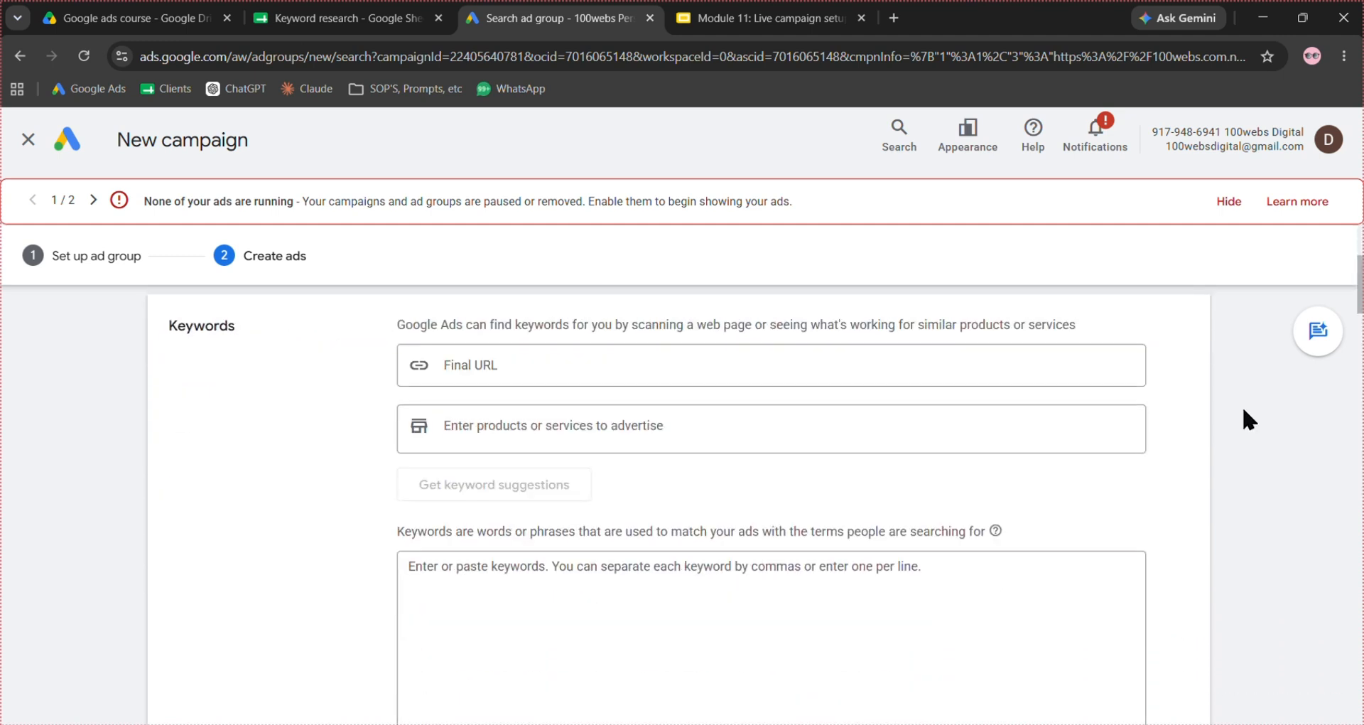
scroll(814, 348, "up", 1)
scroll(815, 348, "up", 1)
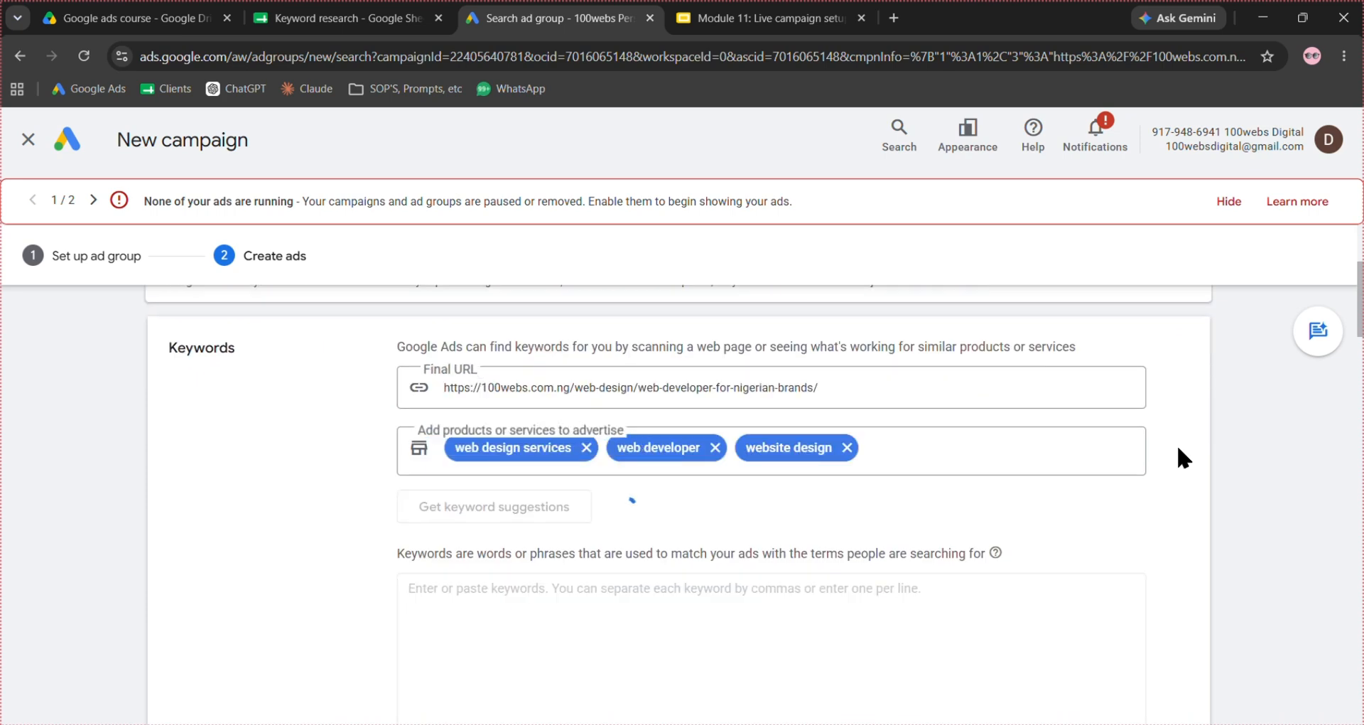
scroll(1178, 448, "down", 2)
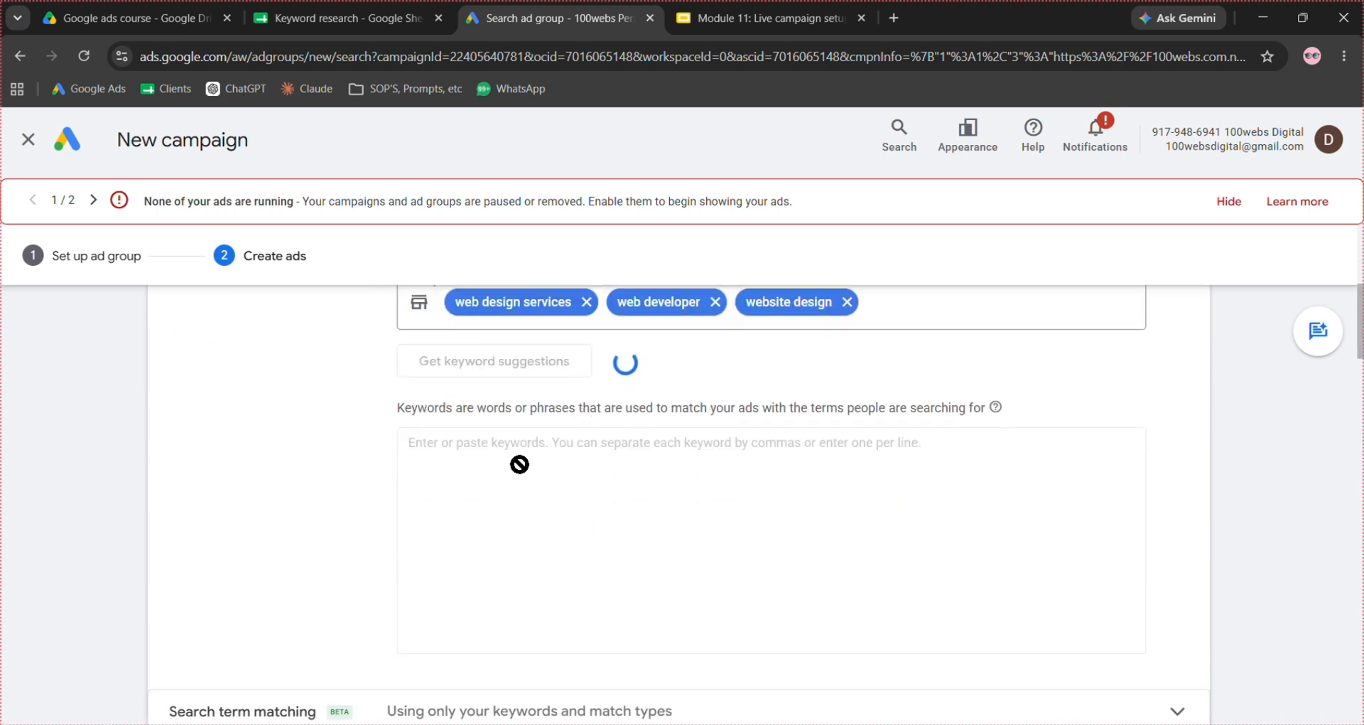
scroll(516, 463, "down", 5)
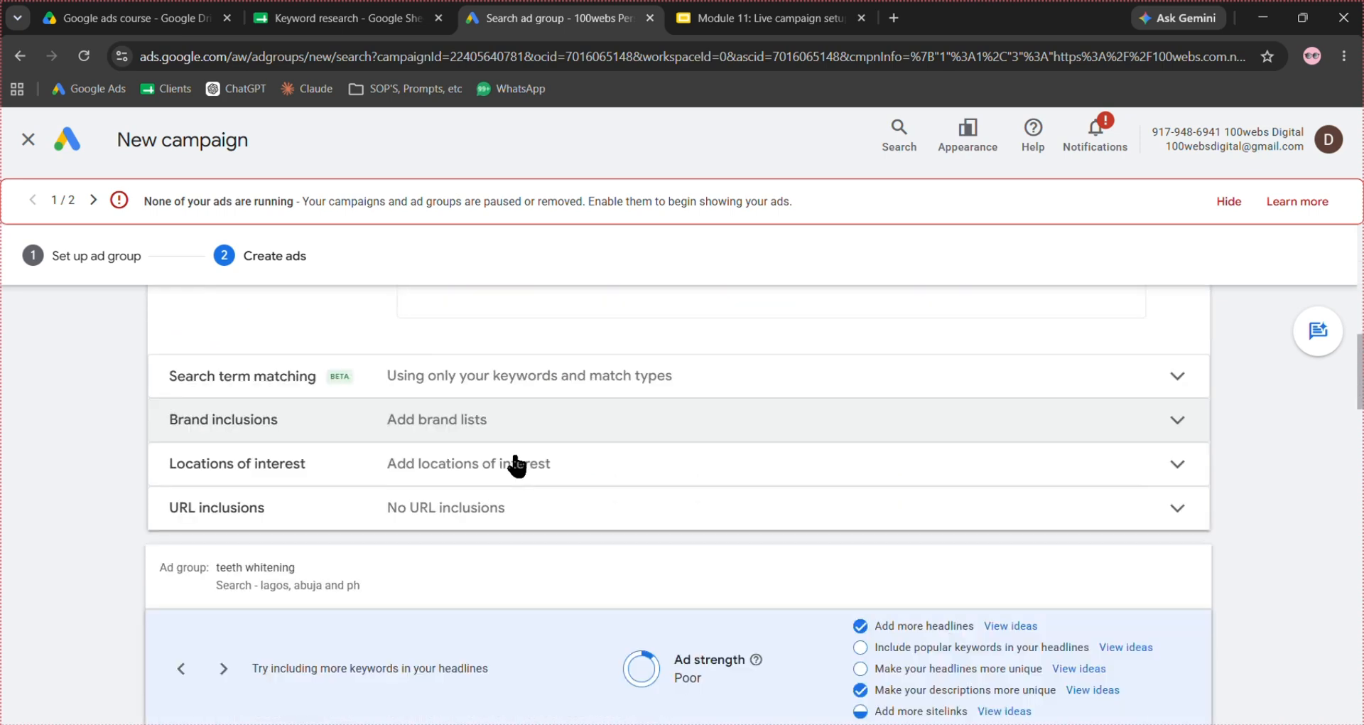
scroll(517, 463, "down", 8)
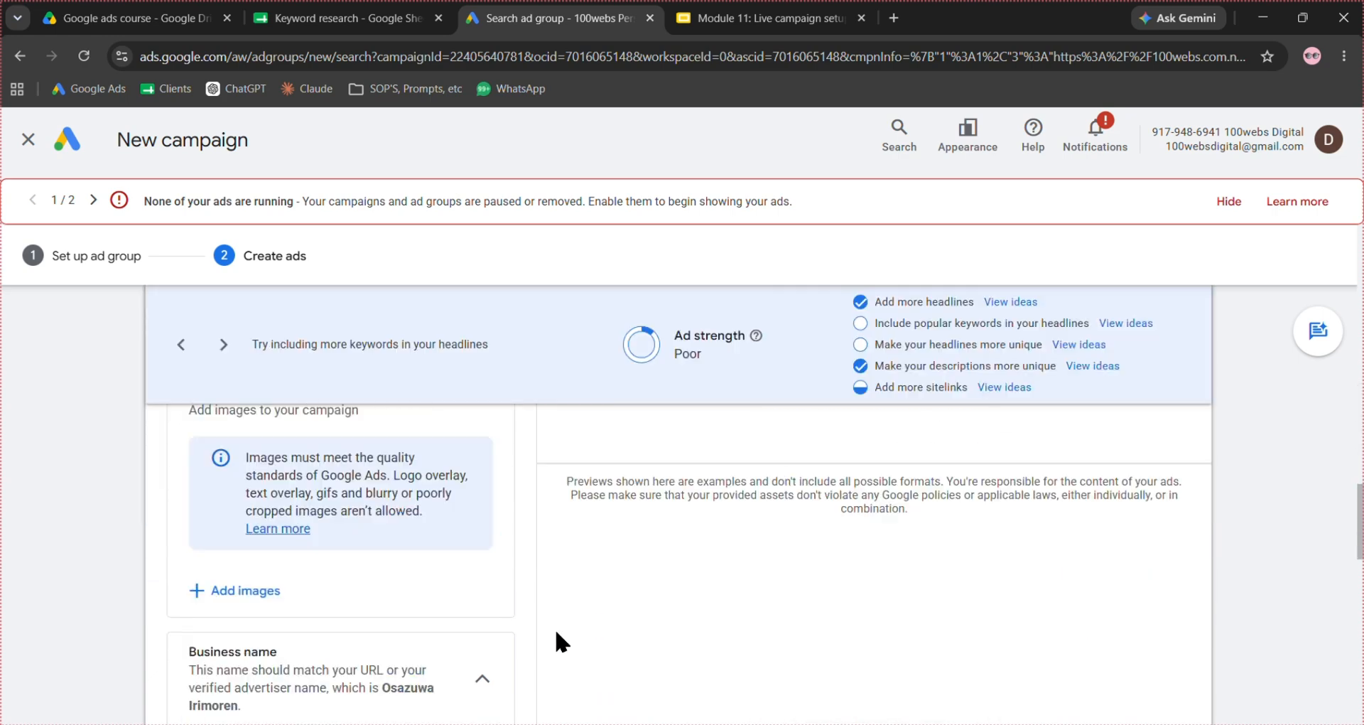
scroll(556, 633, "down", 6)
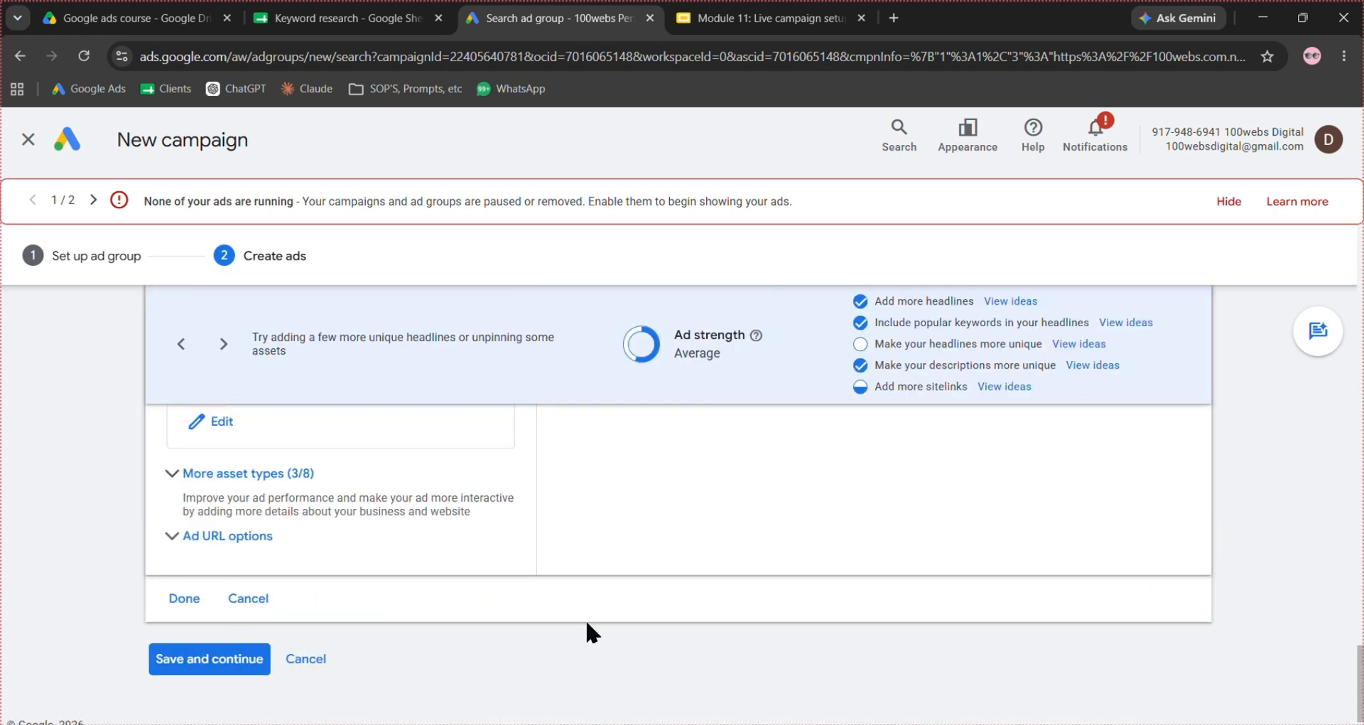
scroll(589, 618, "up", 1)
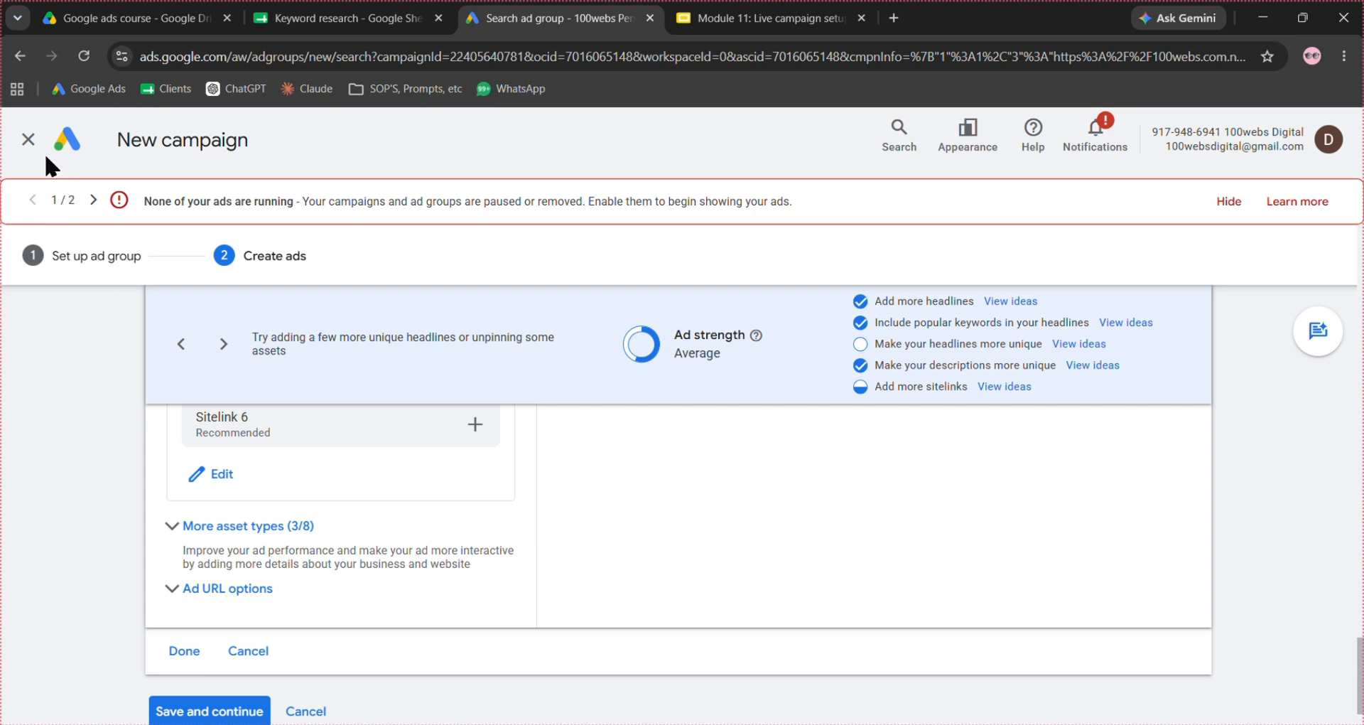
left_click(28, 139)
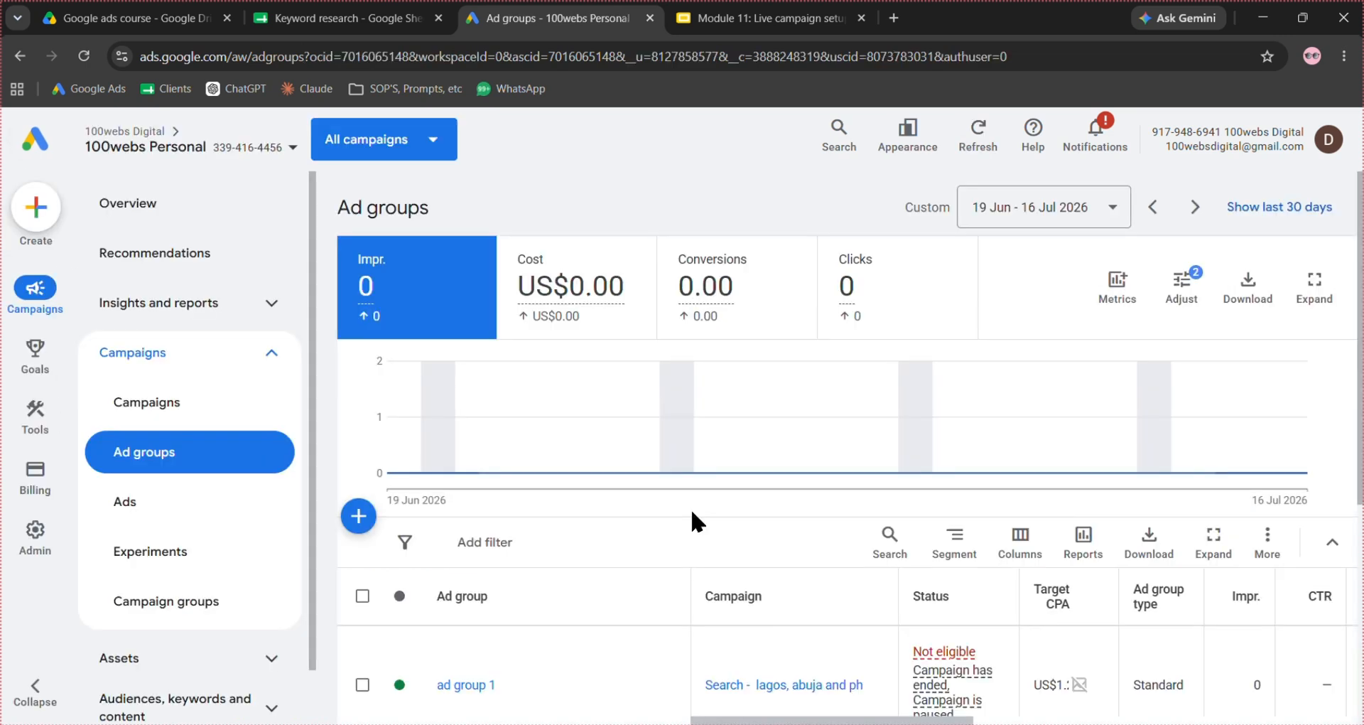
- Show the ads of ad group 1 within the "Search - lagos, abuja and ph" campaign
left_click(235, 506)
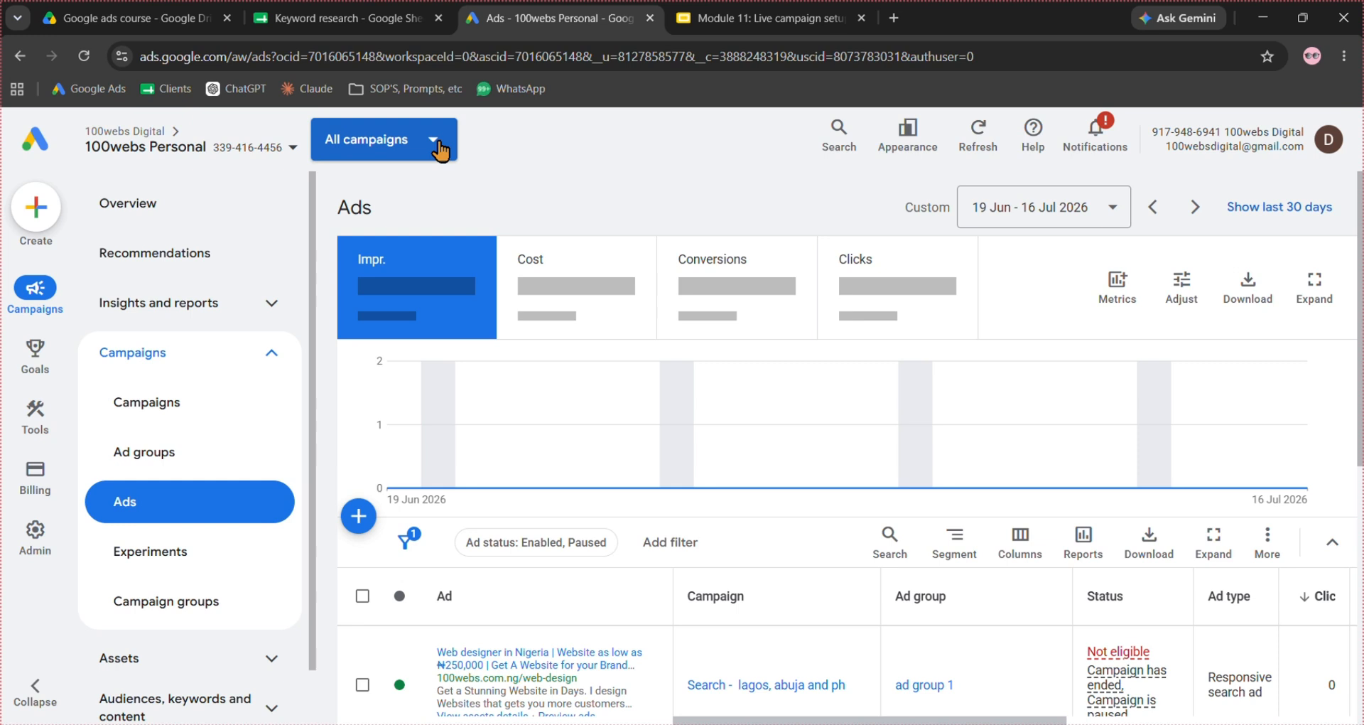
left_click(439, 145)
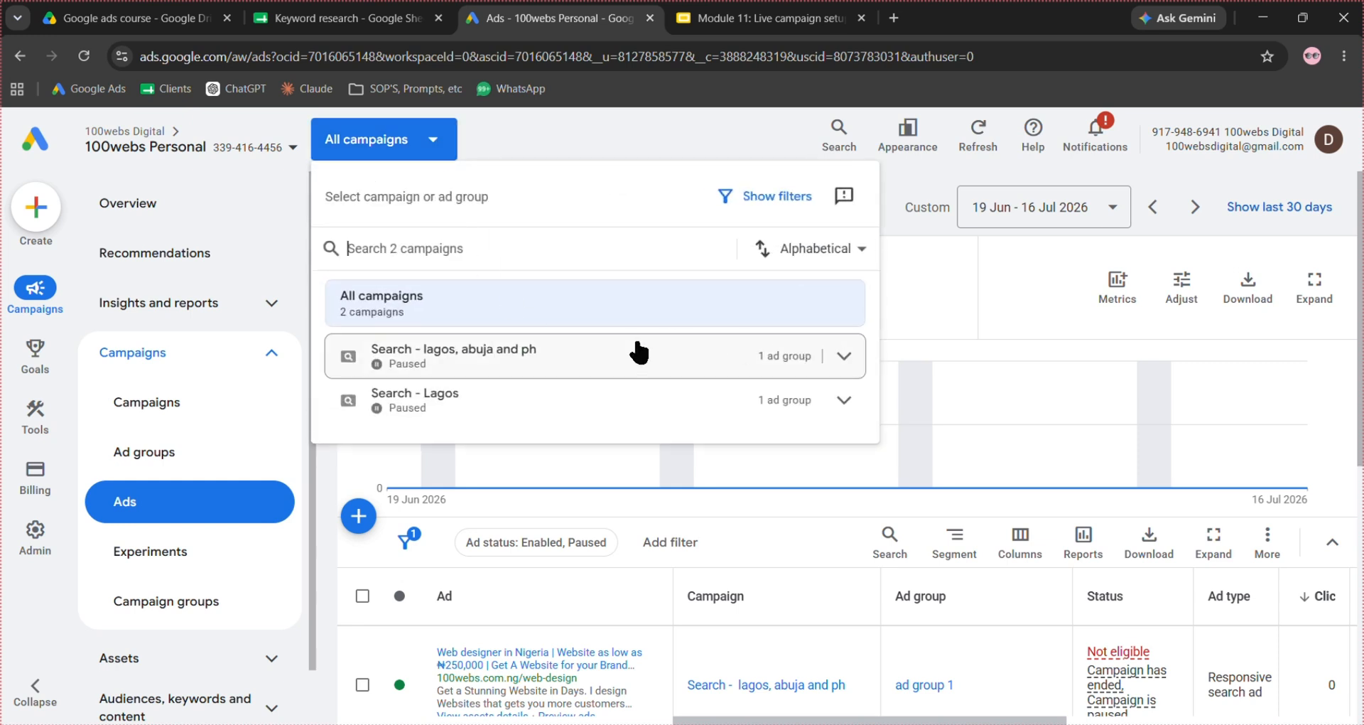
left_click(842, 357)
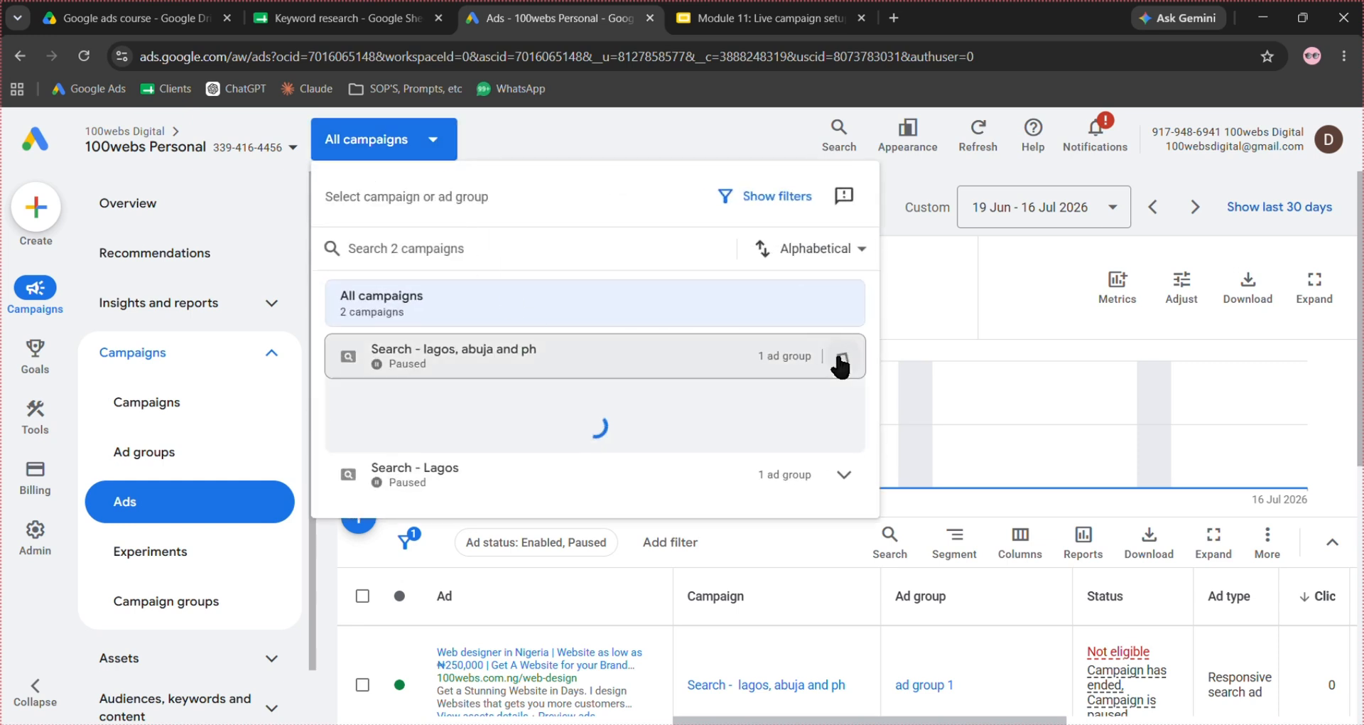
left_click(557, 429)
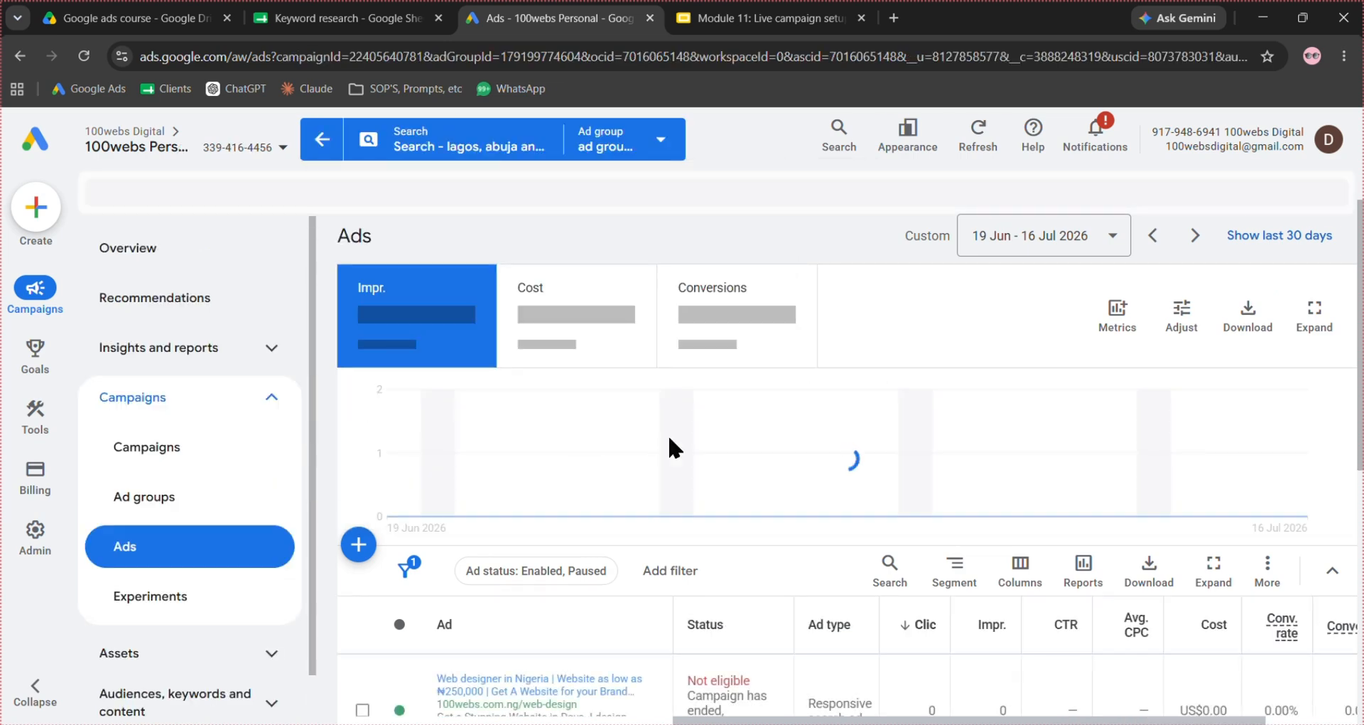
scroll(752, 552, "down", 2)
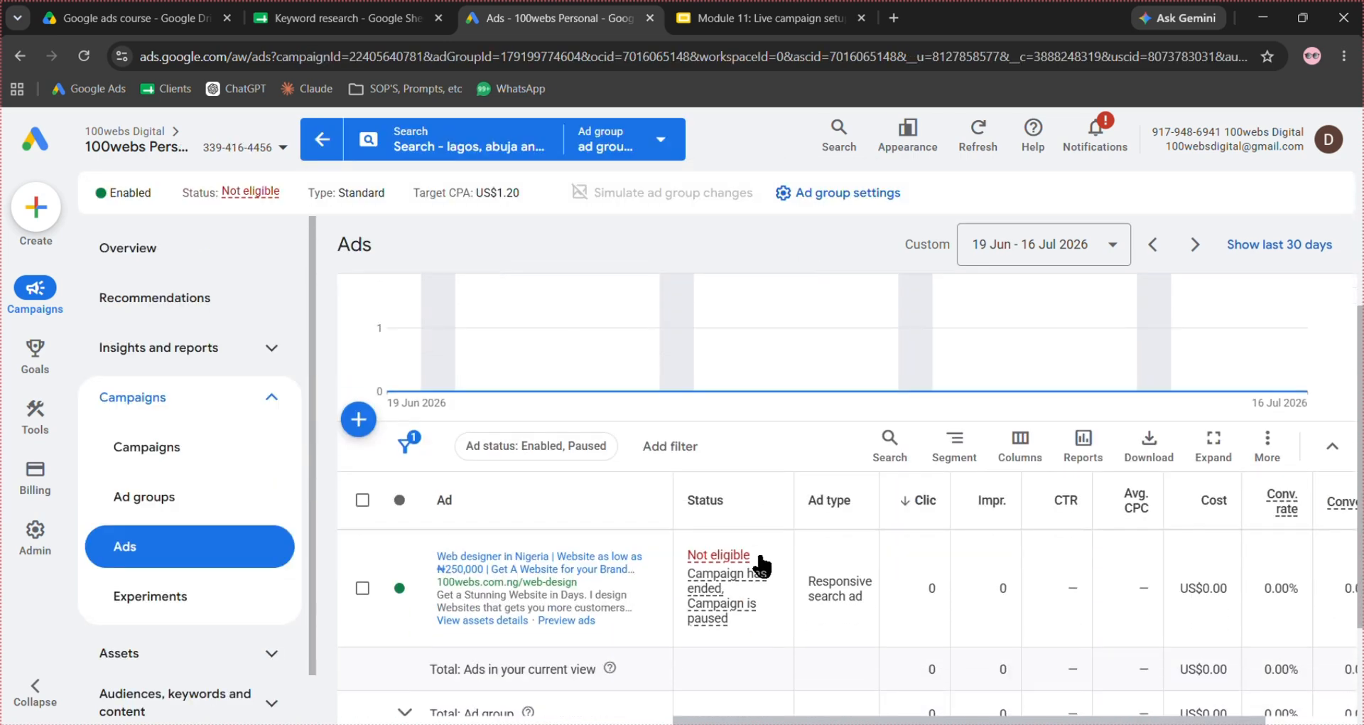
- Start a new responsive search ad in the ad group and look through its final URL, headline and sitelink fields
left_click(358, 408)
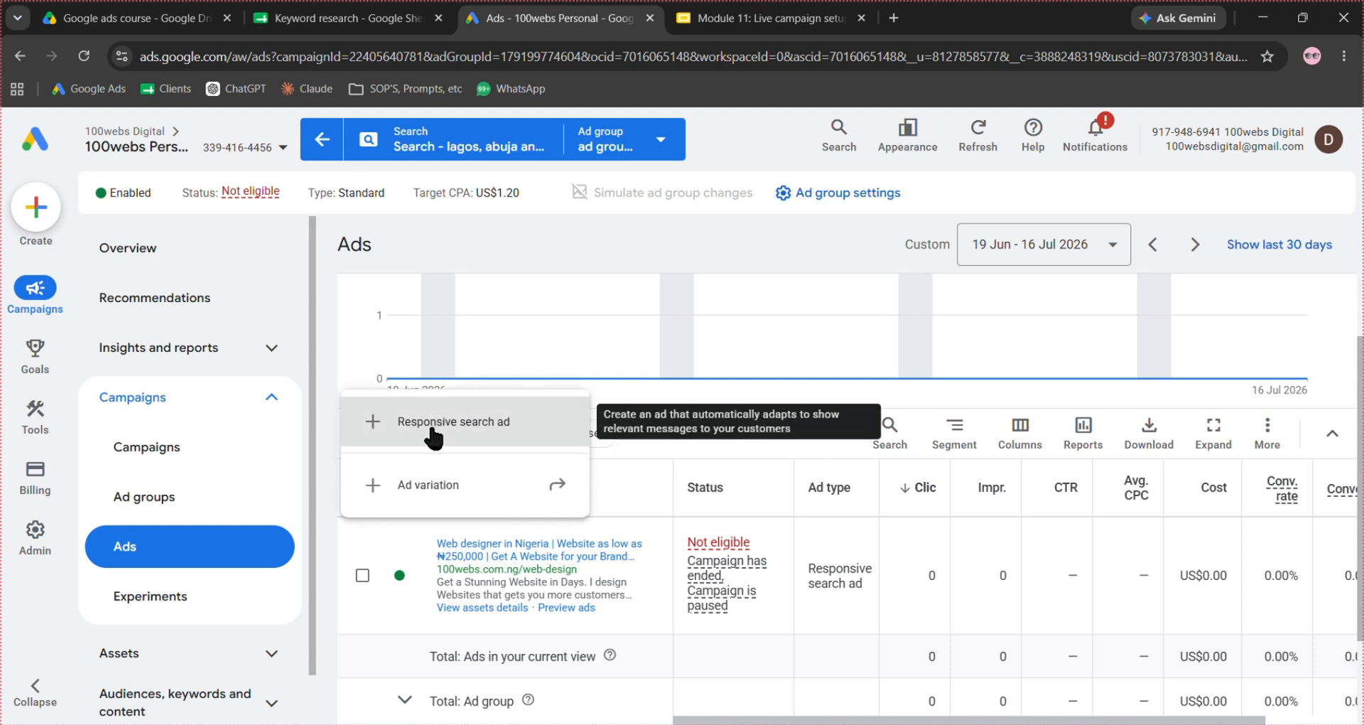
left_click(432, 427)
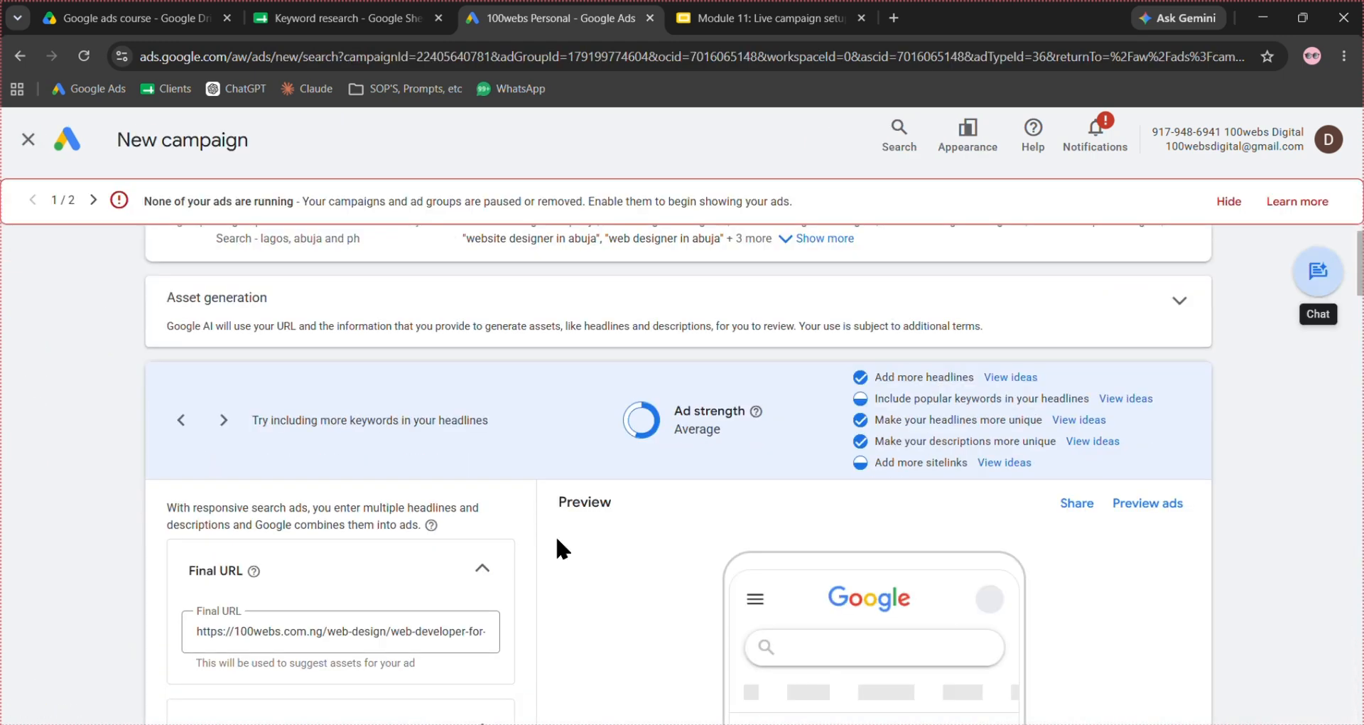
scroll(555, 534, "down", 2)
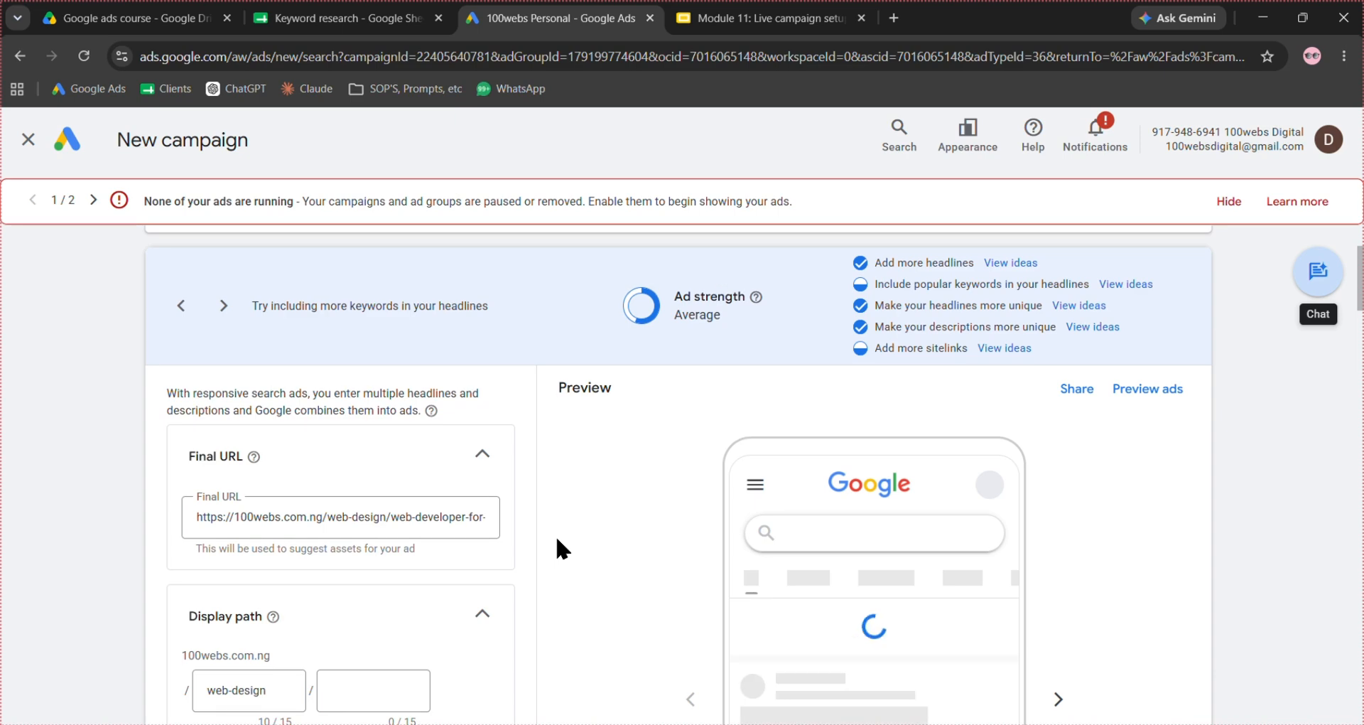
scroll(556, 534, "down", 2)
scroll(557, 540, "down", 8)
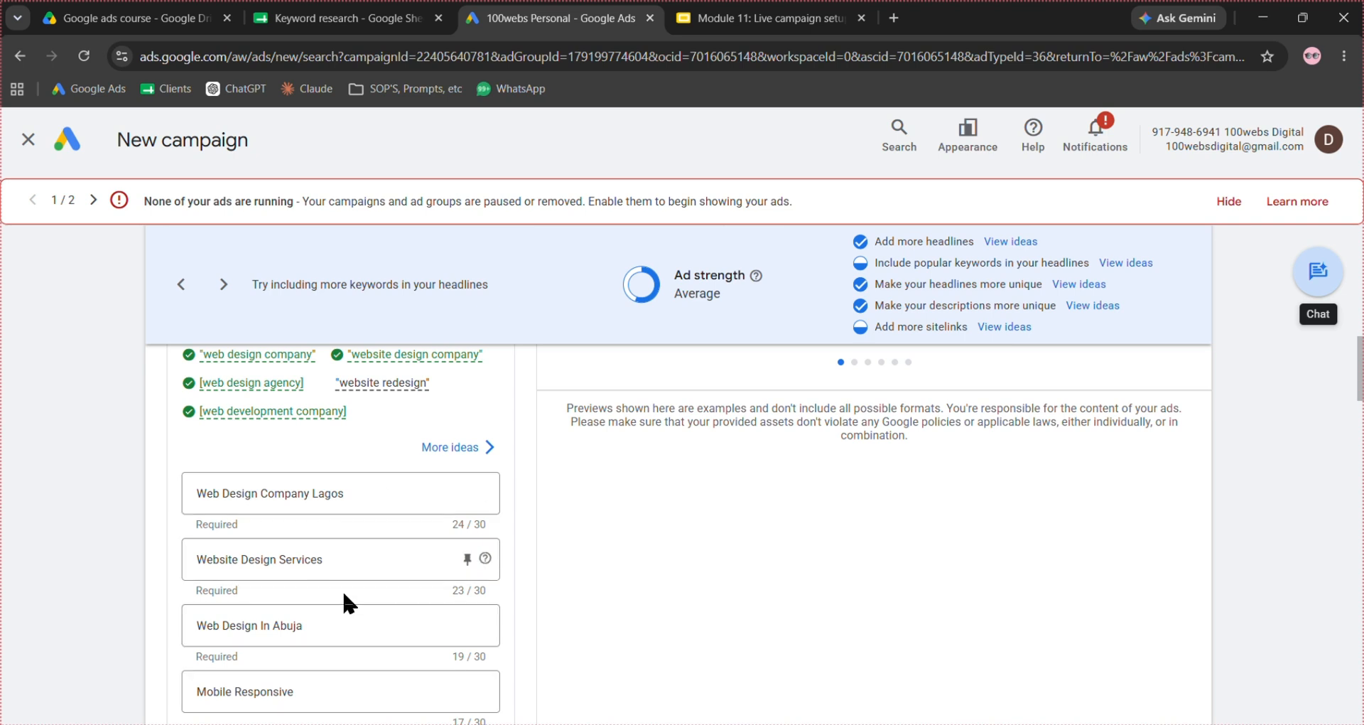
scroll(537, 539, "down", 5)
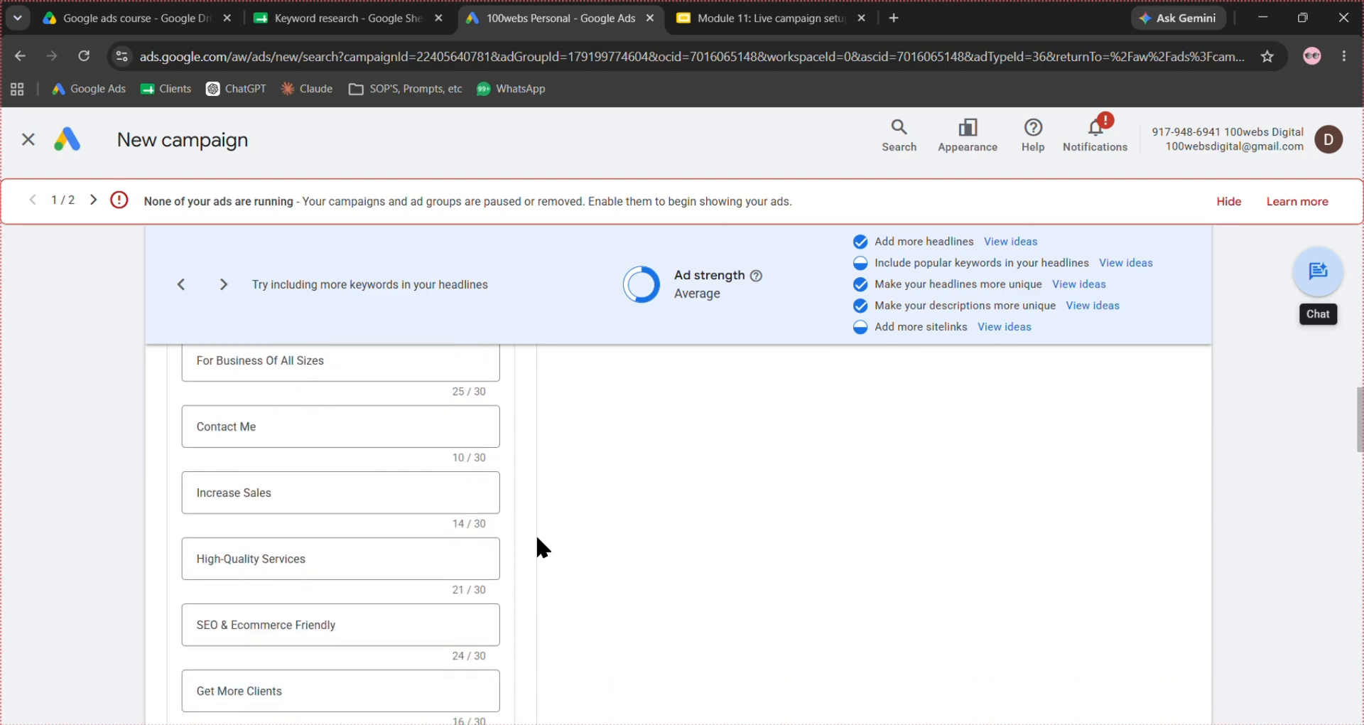
scroll(537, 539, "down", 20)
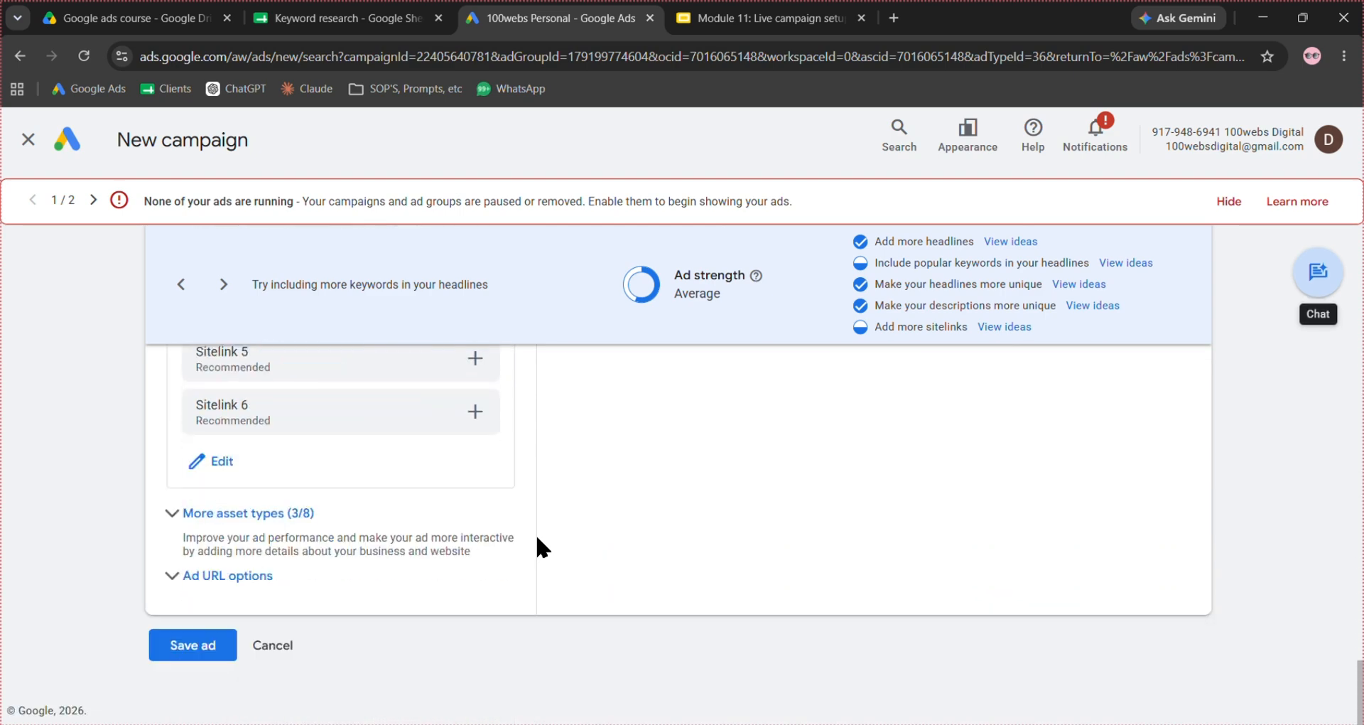